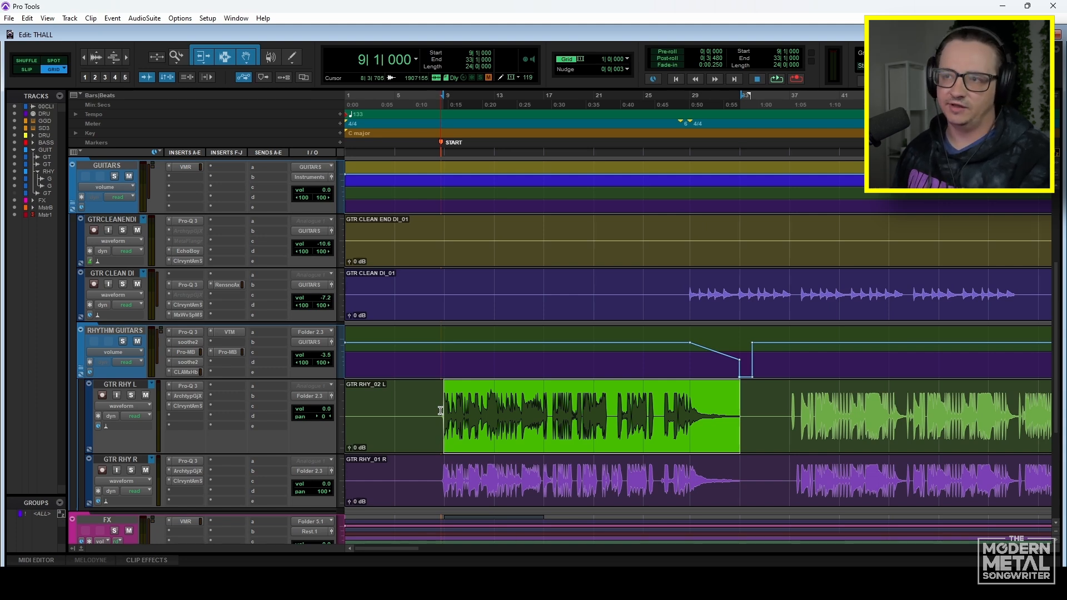
# Select the first section on GTR RHY L from bar 9 for 24 bars, solo the track and play it back.
pyautogui.moveTo(440, 410); pyautogui.dragTo(739, 422)
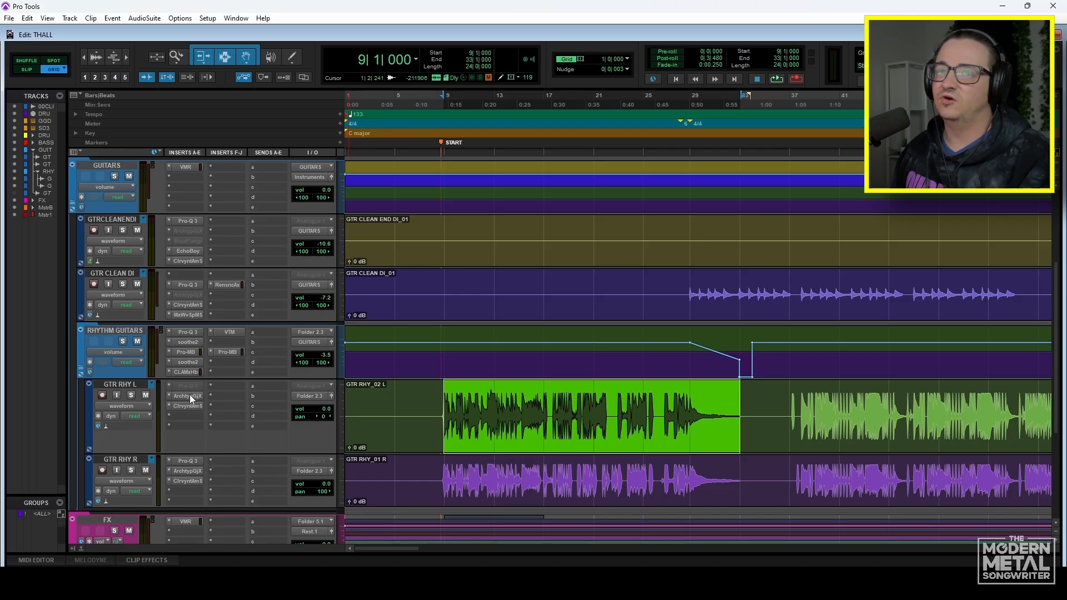
pyautogui.click(132, 395)
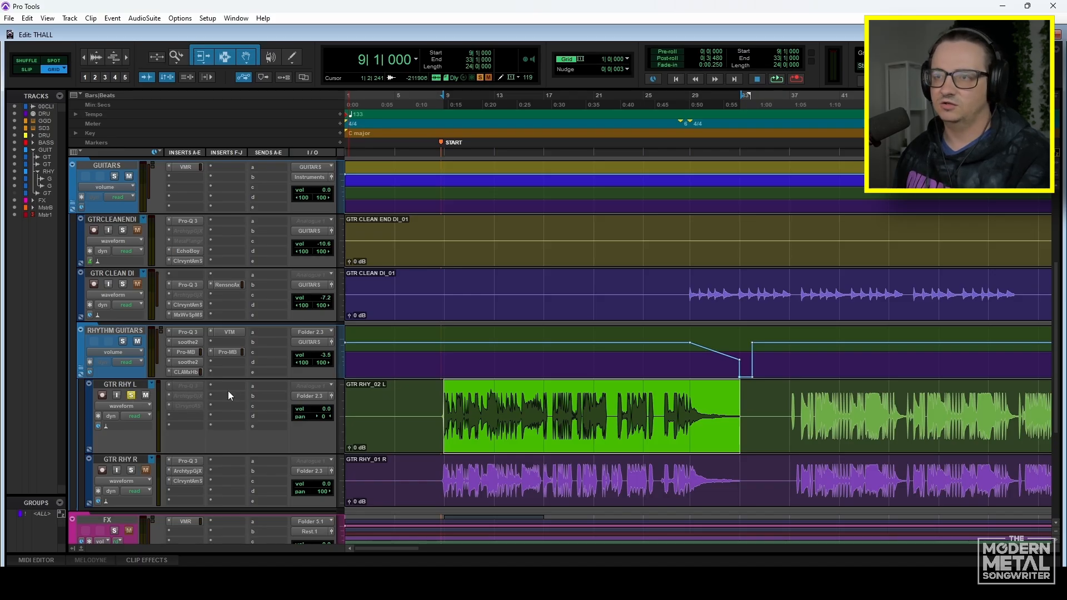
pyautogui.press('space')
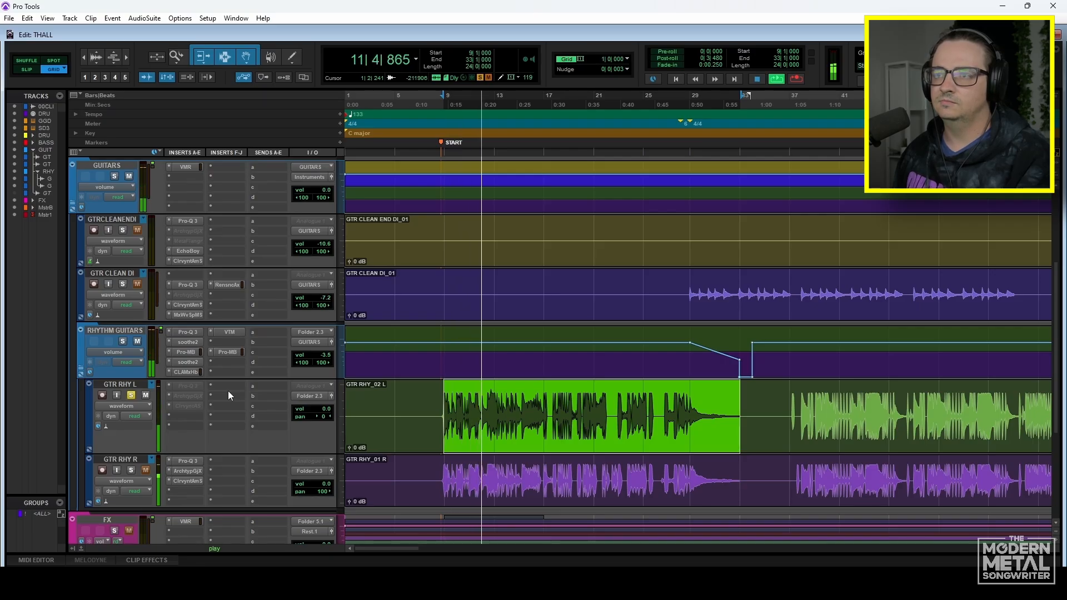
pyautogui.press('space')
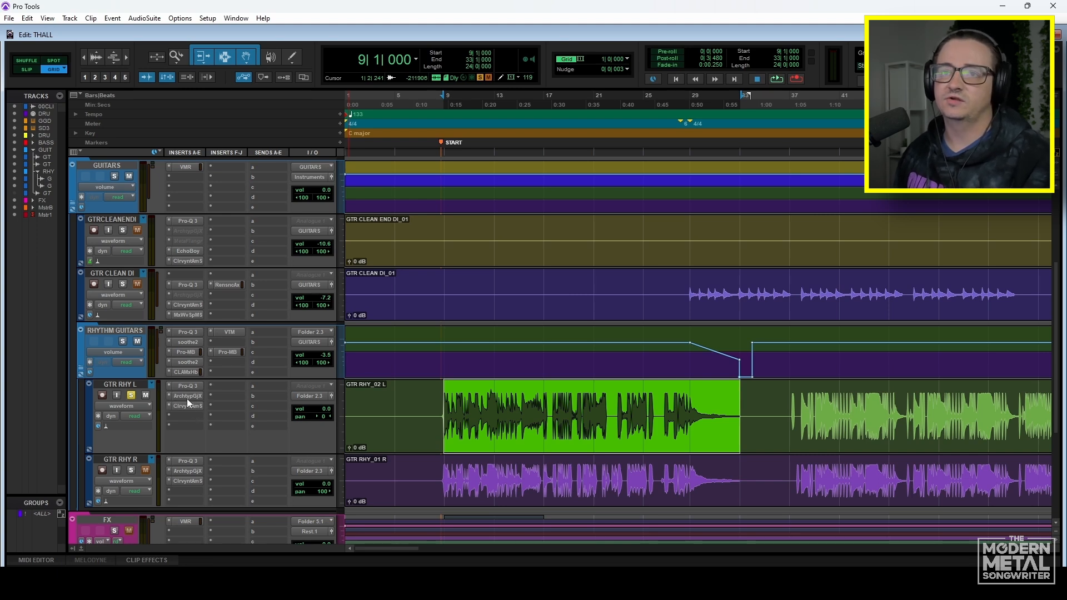
# Open the Pro-Q 3 insert on GTR RHY L and inspect its low-mid cut band.
pyautogui.click(187, 385)
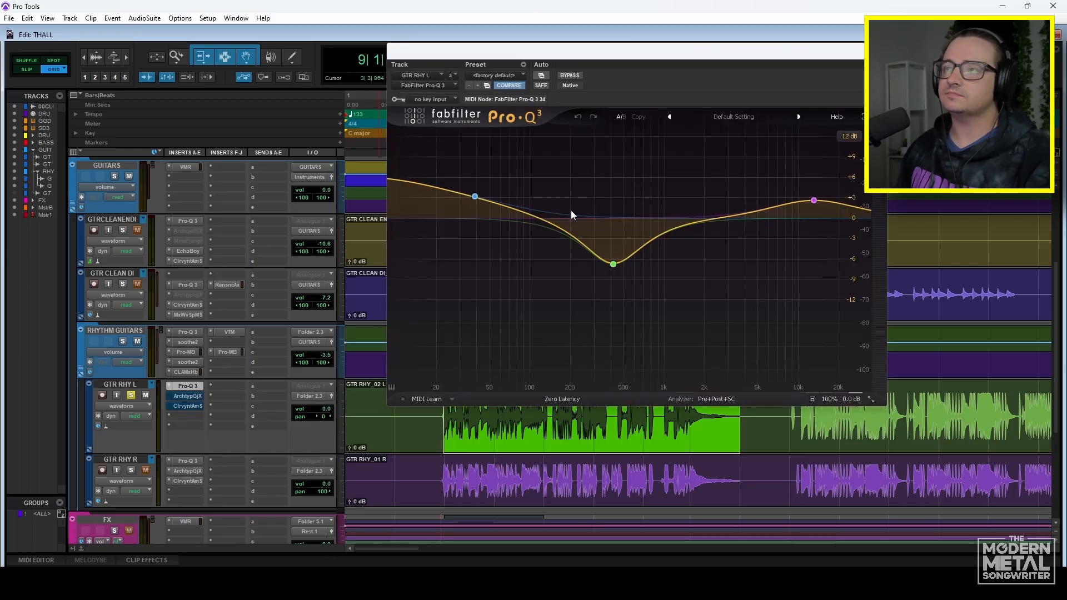
pyautogui.moveTo(540, 48)
pyautogui.mouseDown()
pyautogui.moveTo(547, 77)
pyautogui.moveTo(540, 42)
pyautogui.mouseUp()
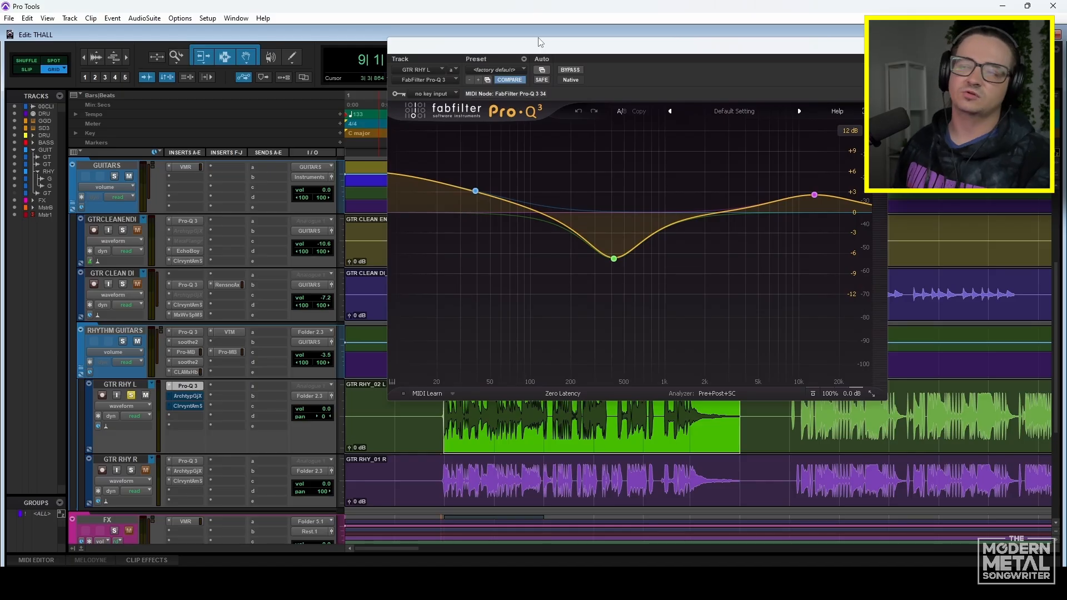
pyautogui.click(613, 258)
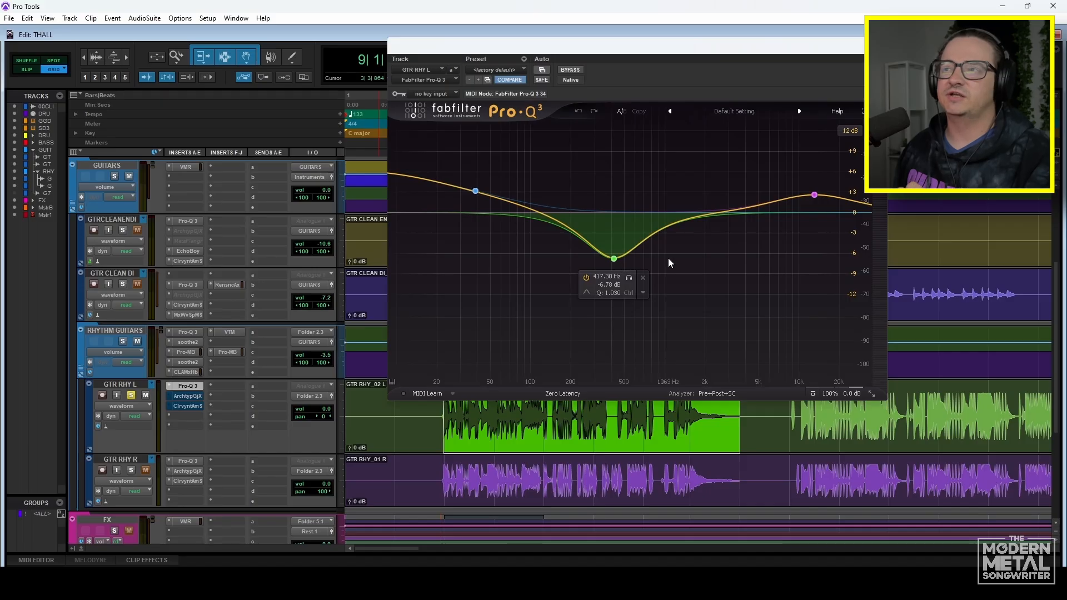
pyautogui.click(629, 278)
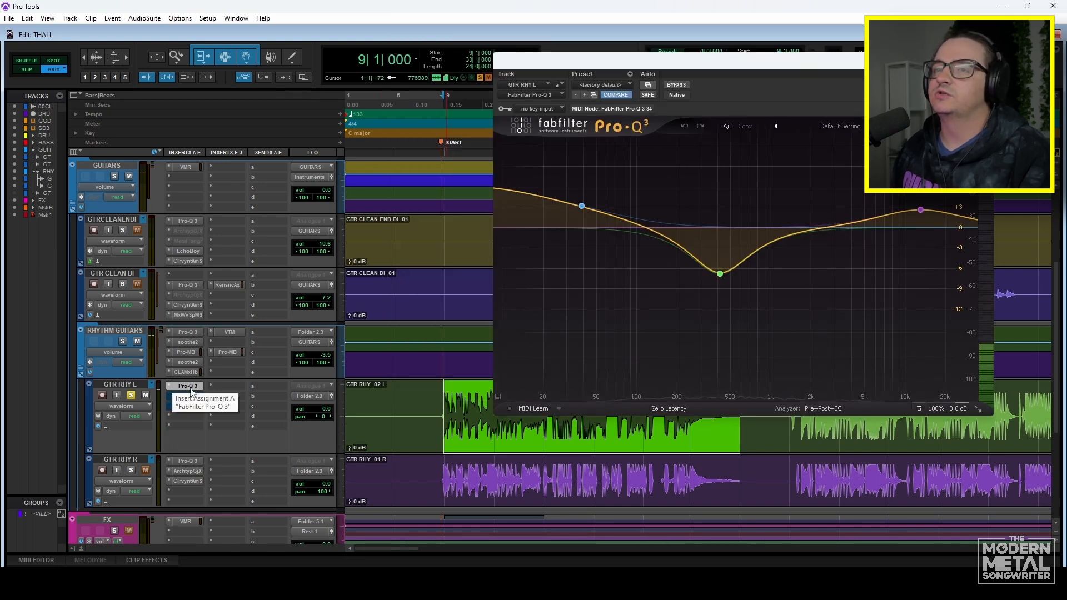
# Compare GTR RHY L during playback with Pro-Q 3 bypassed and enabled, leaving it enabled, and close the plugin window.
pyautogui.keyDown('ctrl'); pyautogui.click(191, 389); pyautogui.keyUp('ctrl')
pyautogui.press('space')
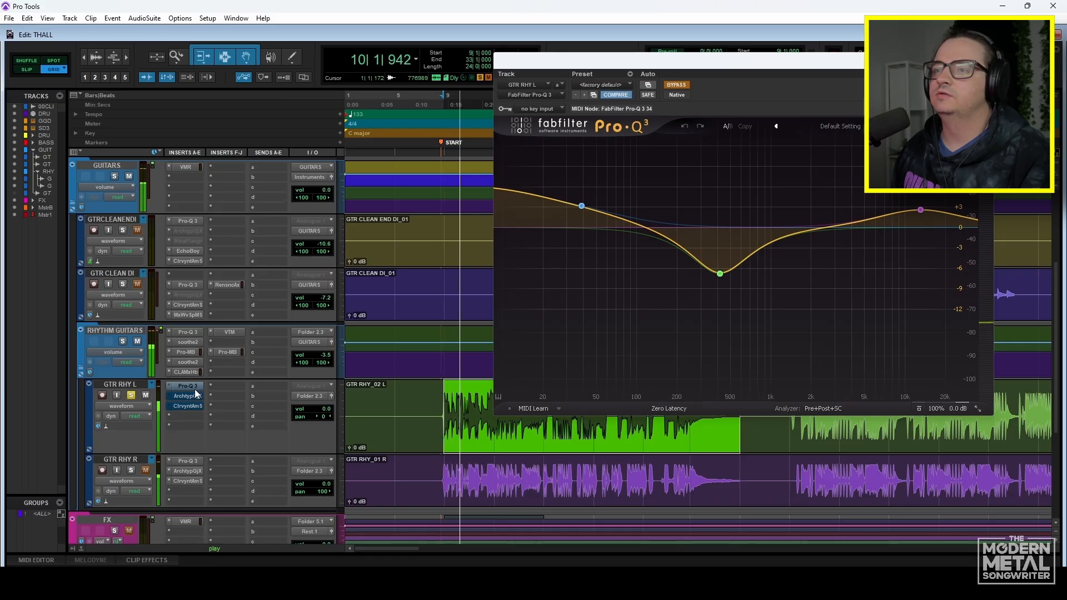
pyautogui.press('space')
pyautogui.keyDown('ctrl'); pyautogui.click(194, 389); pyautogui.keyUp('ctrl')
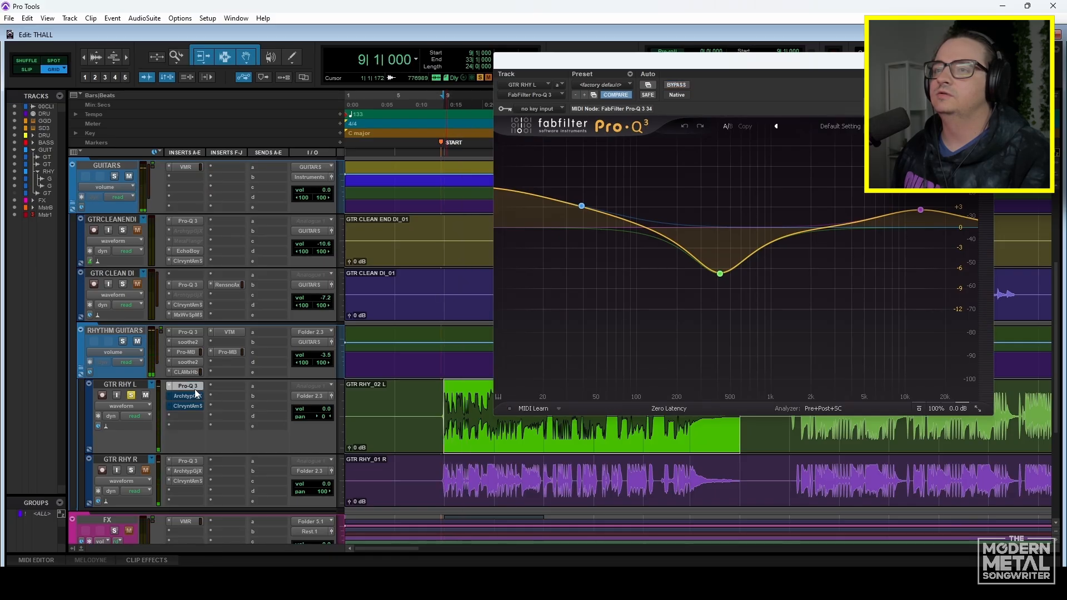
pyautogui.press('space')
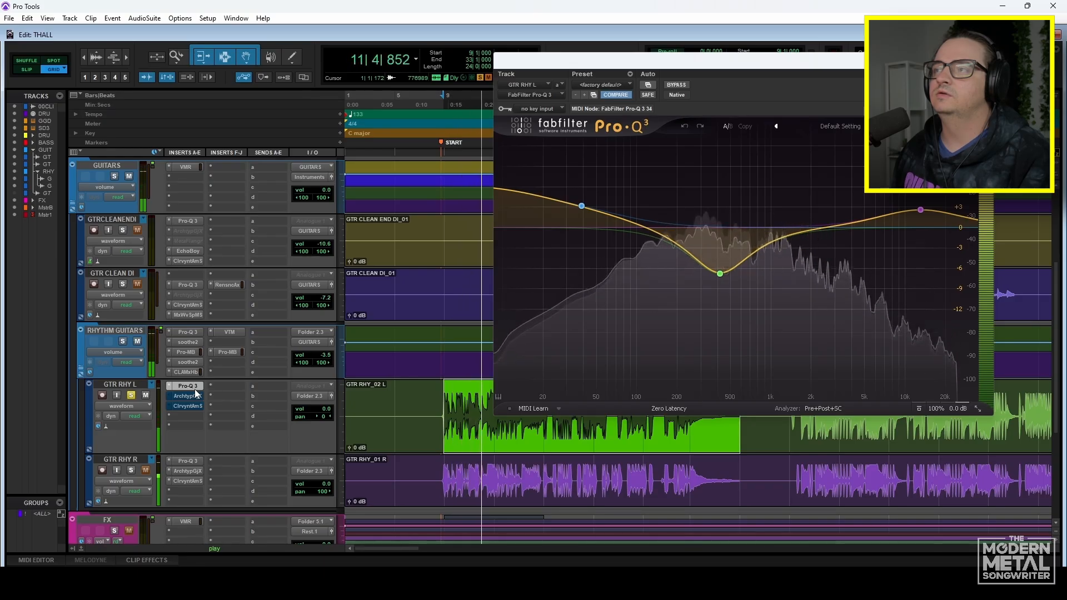
pyautogui.press('space')
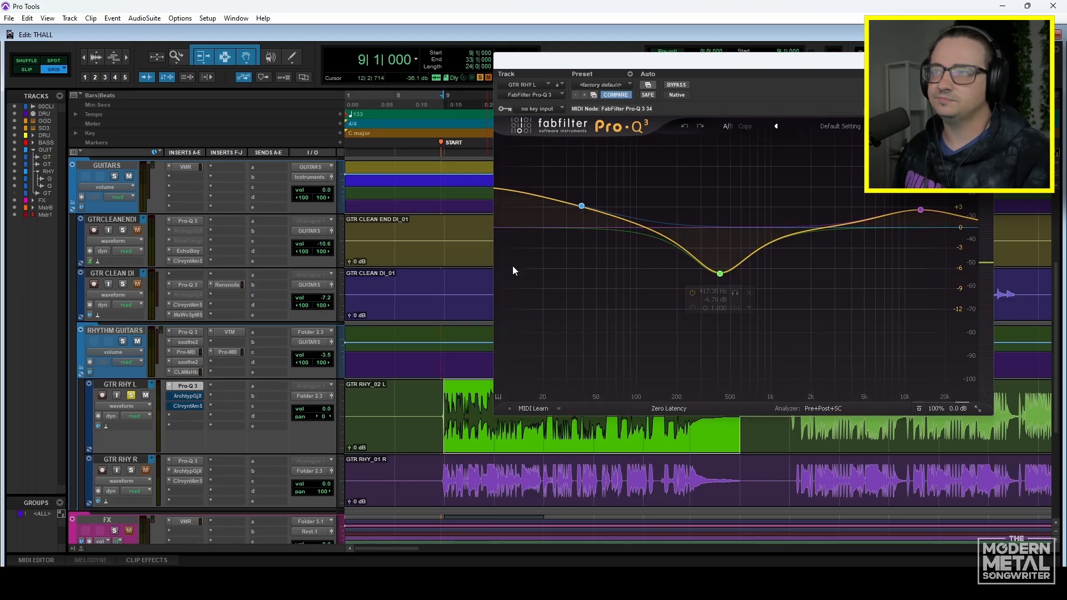
pyautogui.click(184, 386)
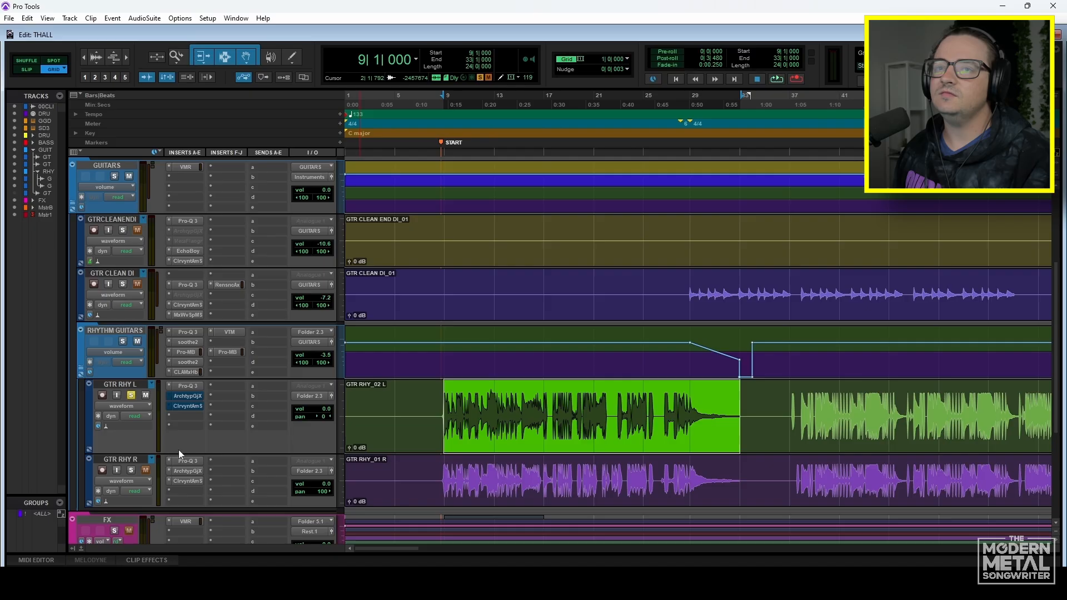
# Open the Archetype Gojira X insert on GTR RHY L, examine its pedal settings and close the plugin.
pyautogui.click(188, 395)
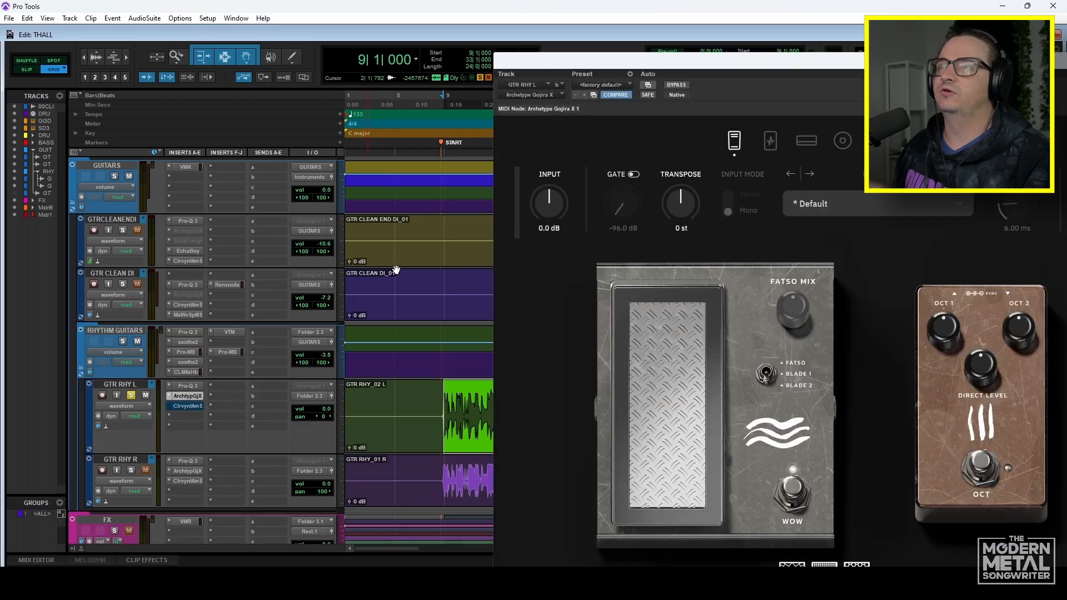
pyautogui.moveTo(583, 56); pyautogui.dragTo(366, 16)
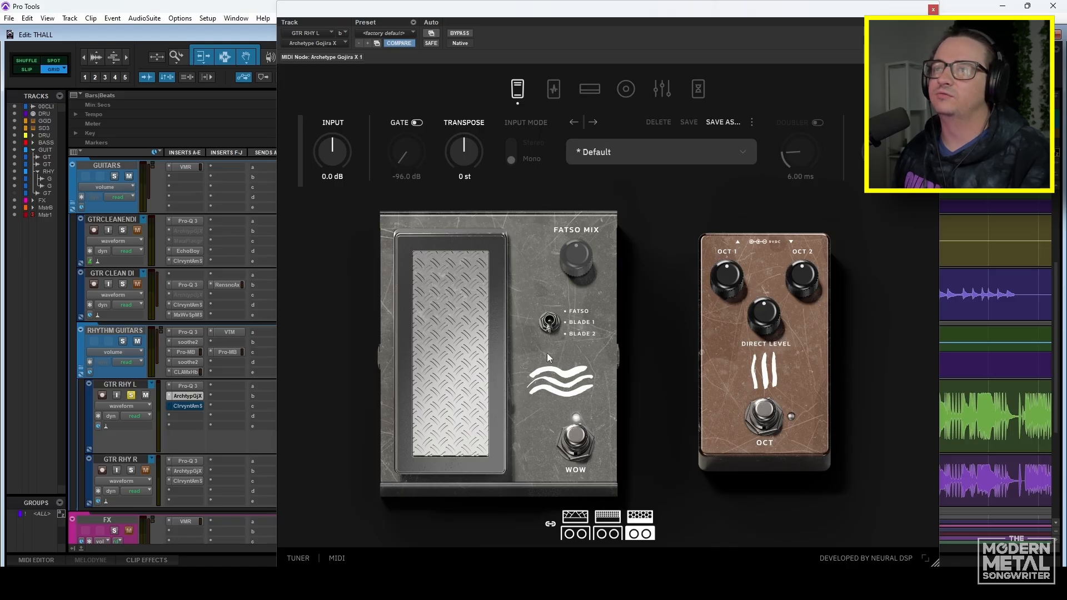
pyautogui.click(934, 10)
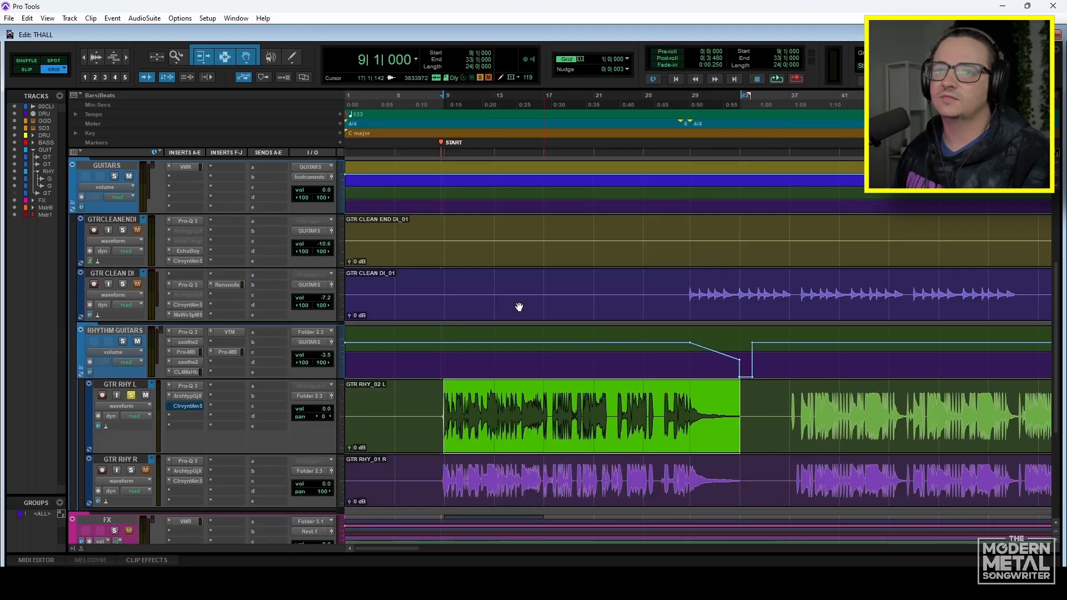
# Open the Clairvoyant Amp Suite insert on GTR RHY L and examine its pedalboard page.
pyautogui.click(192, 406)
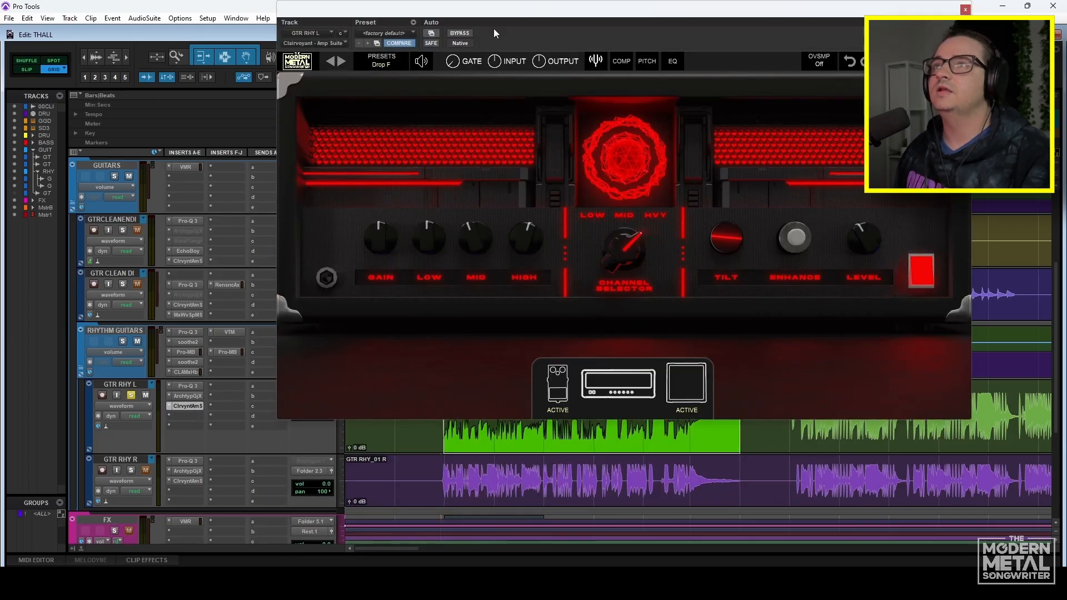
pyautogui.moveTo(494, 31); pyautogui.dragTo(496, 50)
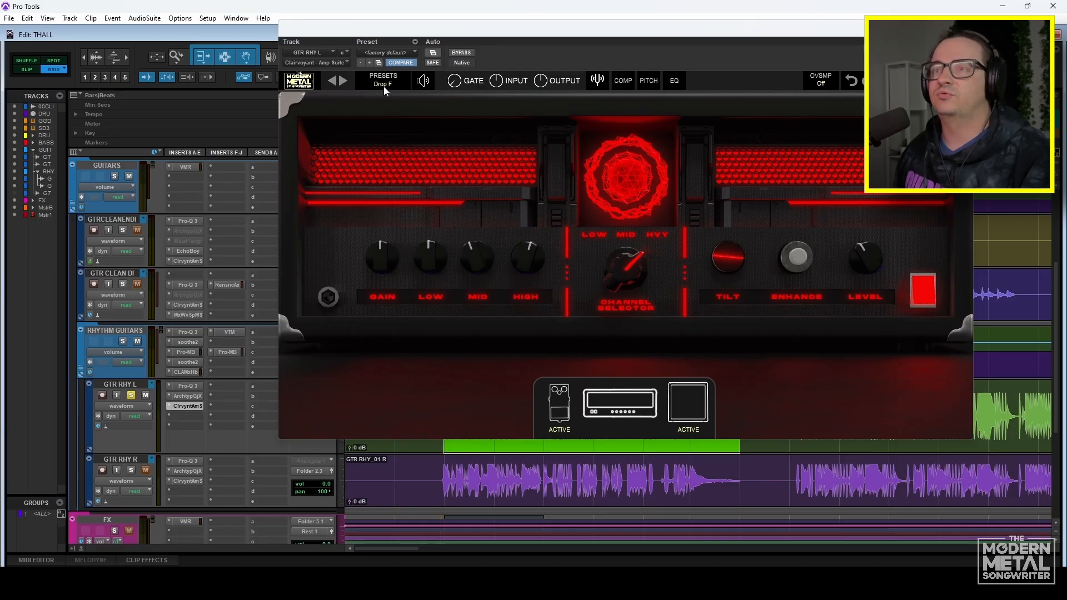
pyautogui.click(560, 409)
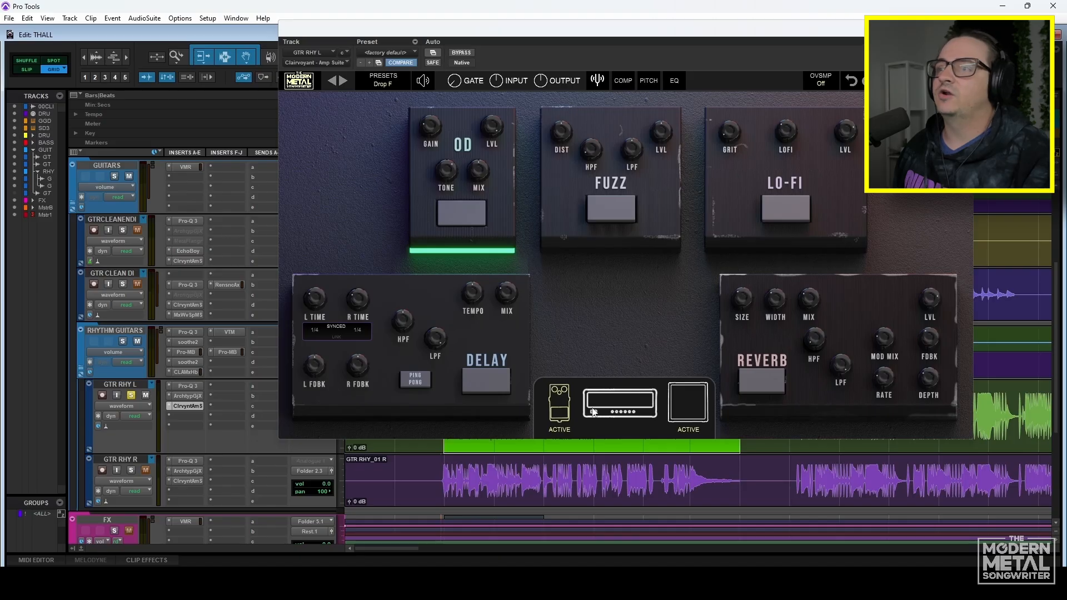
# Switch Clairvoyant to the amp page and set Tilt to 2.36.
pyautogui.click(624, 410)
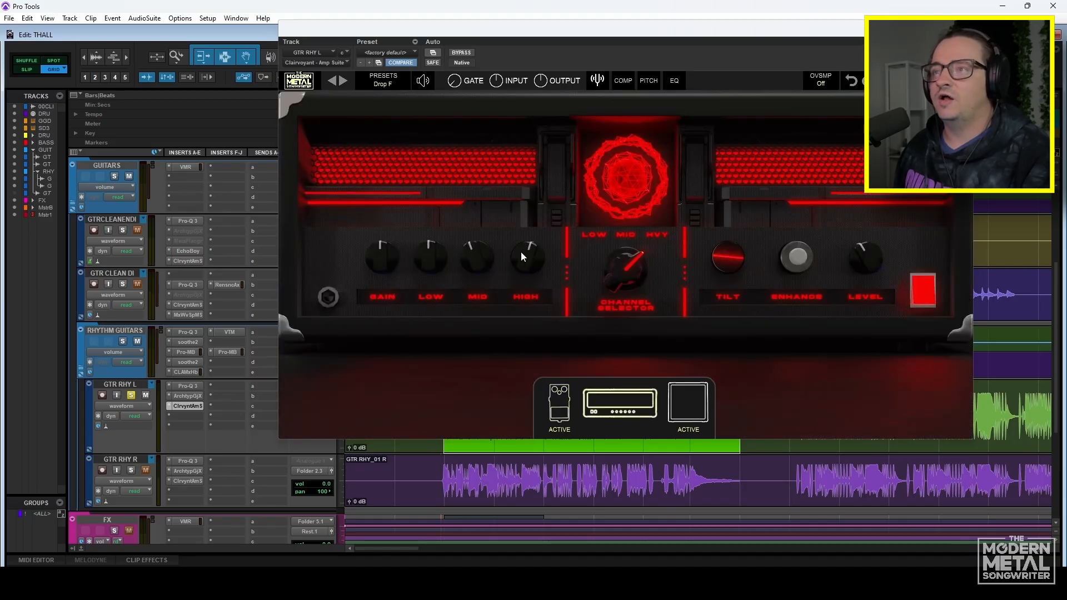
pyautogui.moveTo(481, 259)
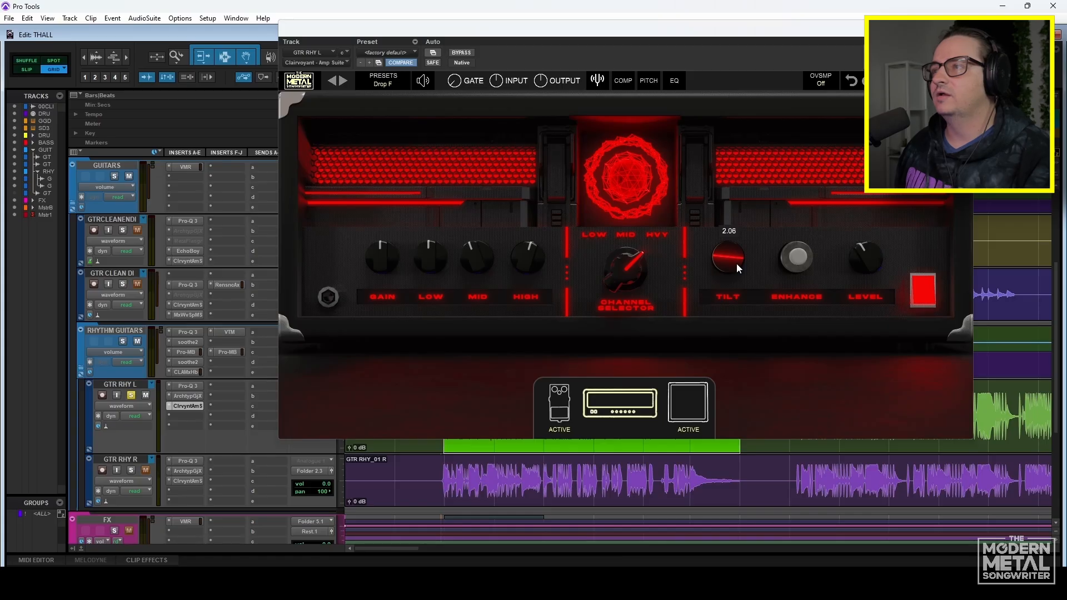
pyautogui.scroll(3, 739, 268)
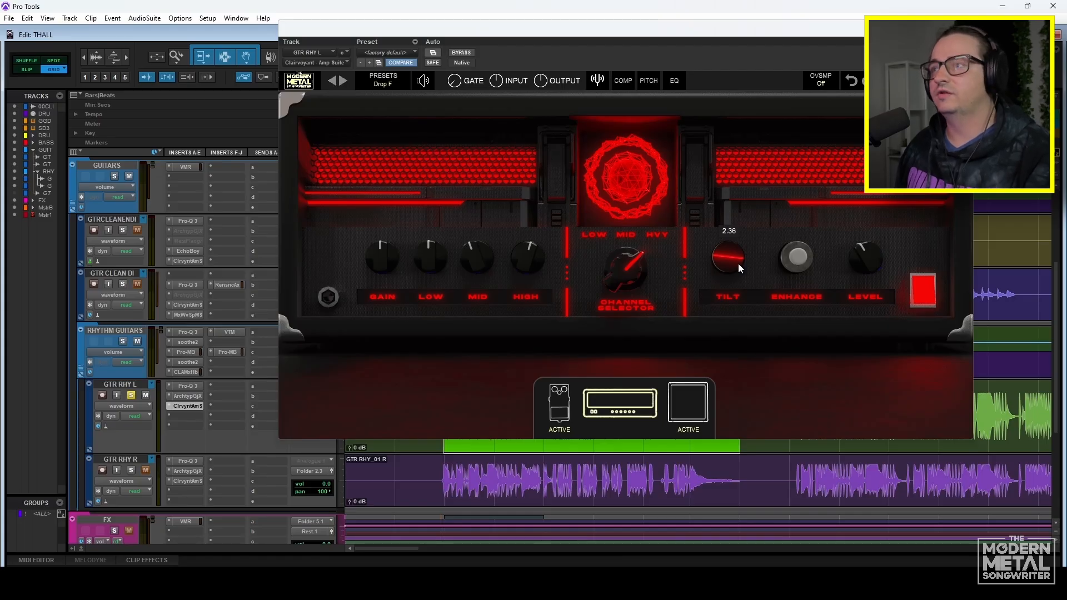
# View Clairvoyant's cabinet page, compare GTR RHY L during playback with the plugin active and bypassed, and close it from the amp page with it enabled.
pyautogui.click(688, 399)
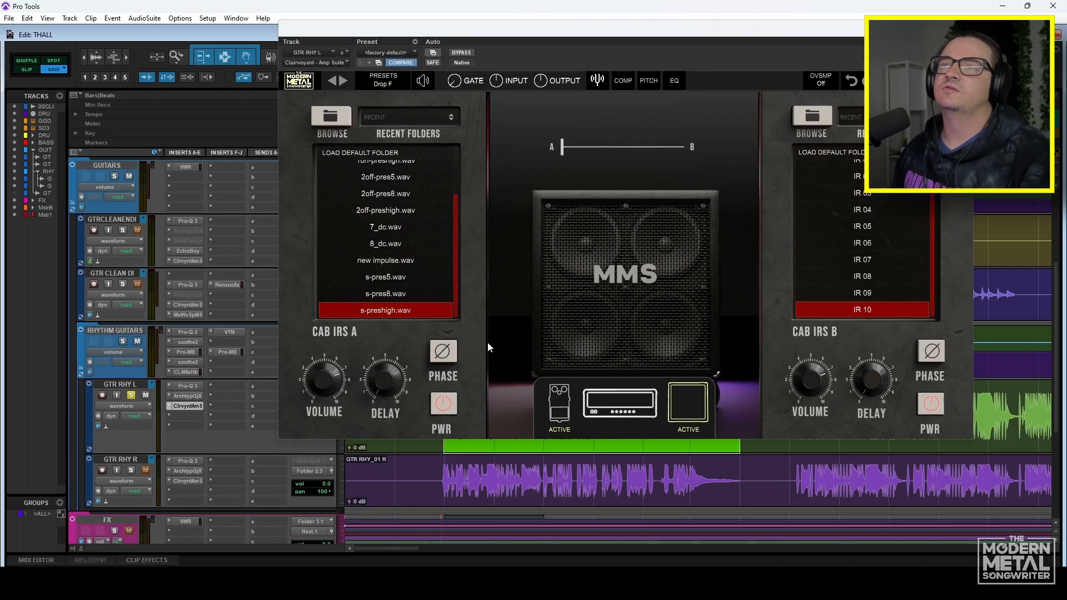
pyautogui.moveTo(335, 33); pyautogui.dragTo(384, 54)
pyautogui.press('space')
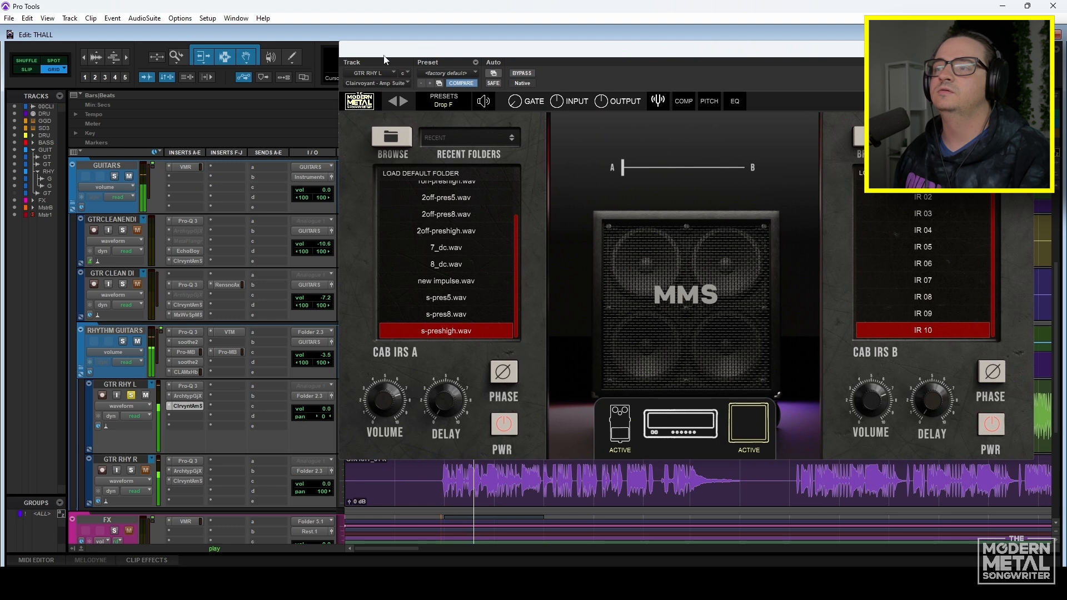
pyautogui.keyDown('ctrl'); pyautogui.click(188, 406); pyautogui.keyUp('ctrl')
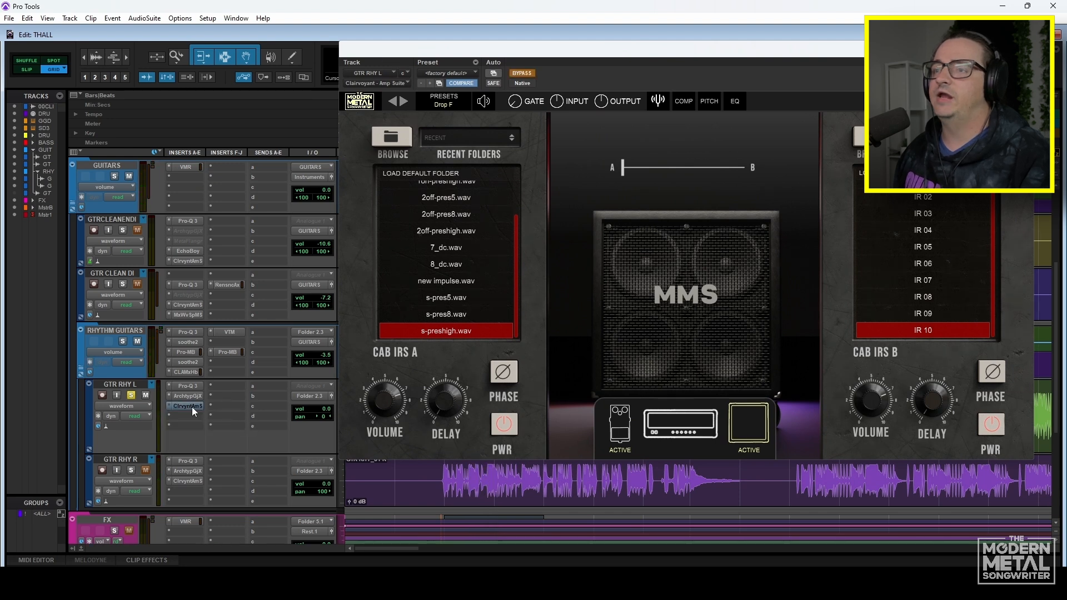
pyautogui.press('space')
pyautogui.press('space')
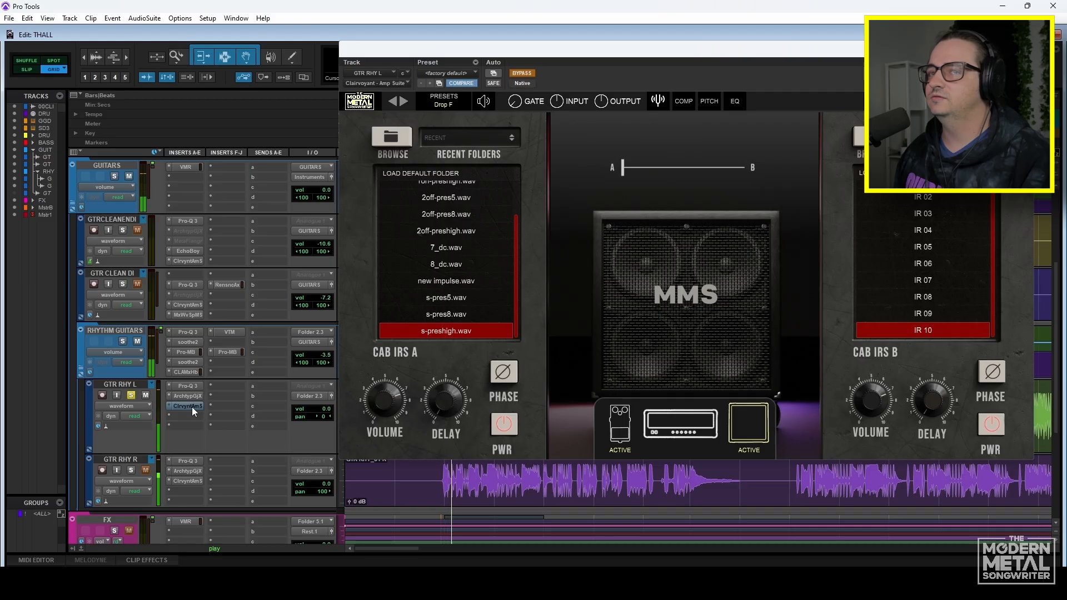
pyautogui.keyDown('ctrl'); pyautogui.click(192, 407); pyautogui.keyUp('ctrl')
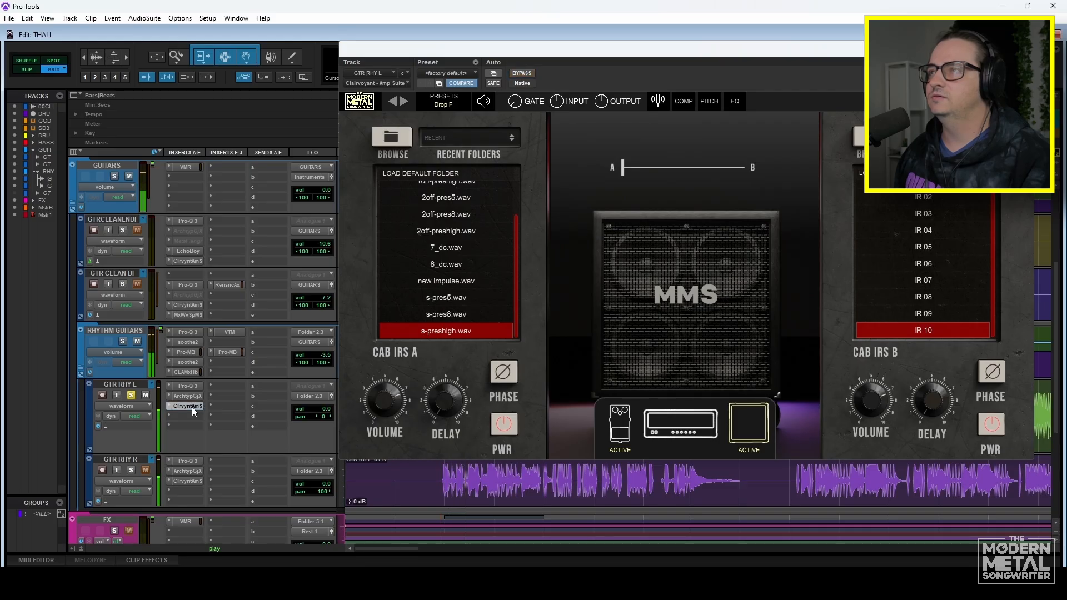
pyautogui.click(679, 434)
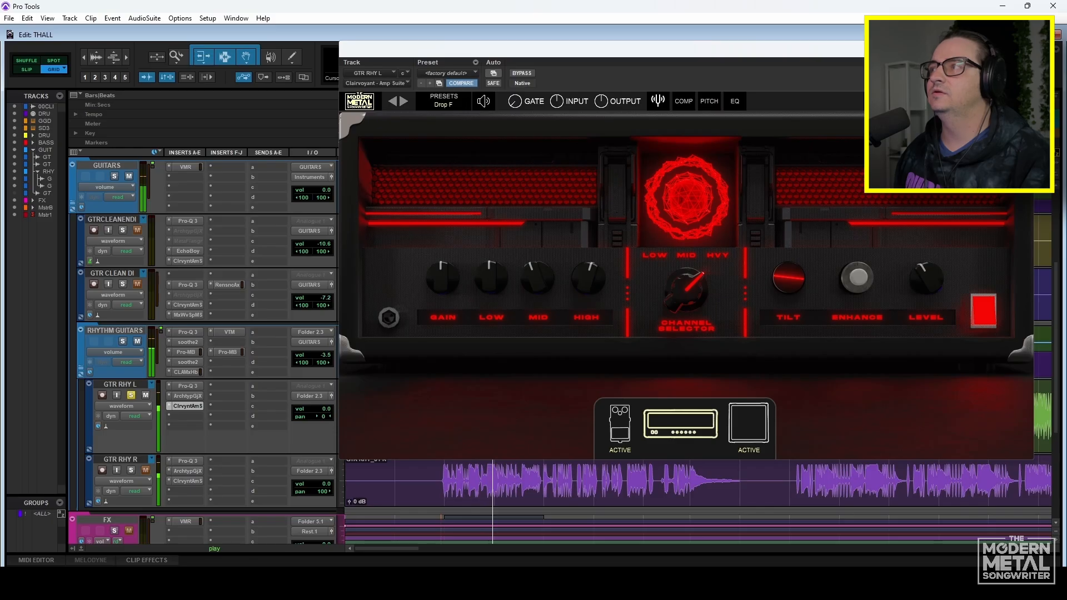
pyautogui.press('space')
pyautogui.moveTo(939, 49); pyautogui.dragTo(903, 70)
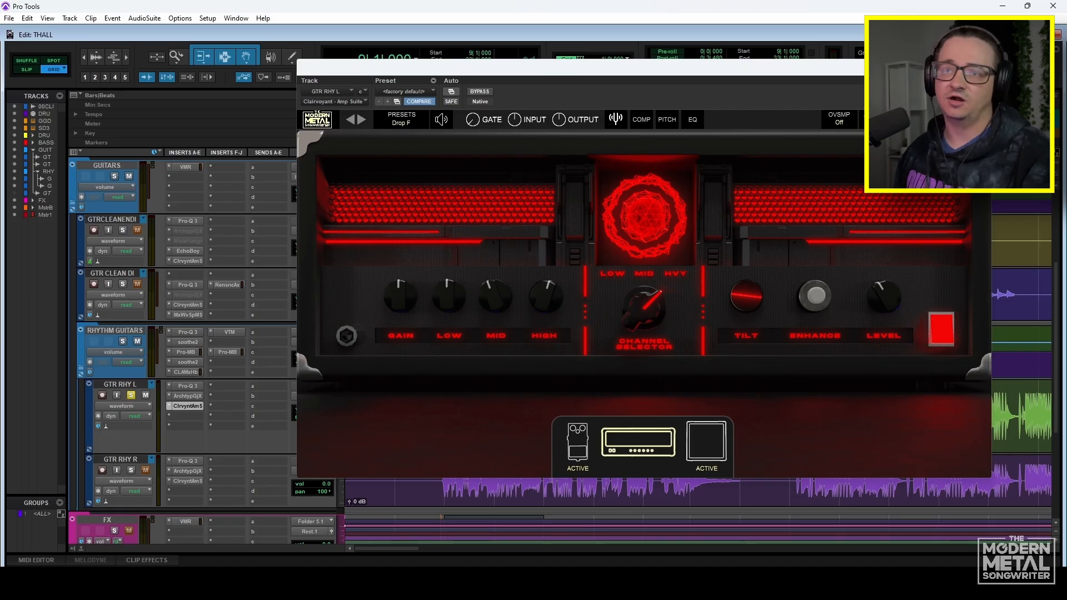
pyautogui.click(982, 68)
# Pan GTR RHY L 100 left and solo GTR RHY R alongside it.
pyautogui.moveTo(322, 417); pyautogui.dragTo(238, 417)
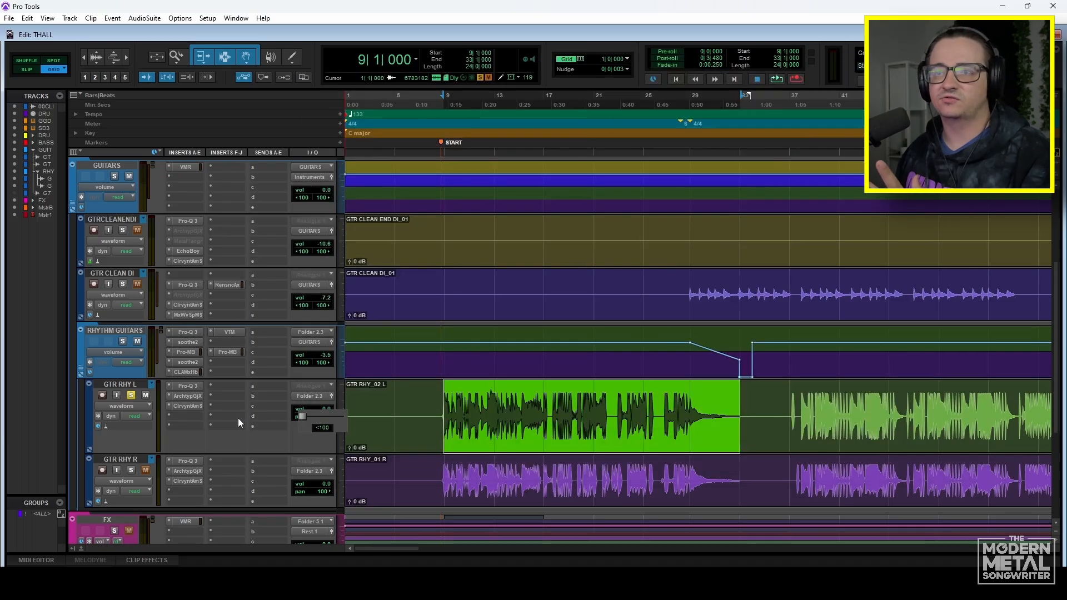
pyautogui.click(132, 470)
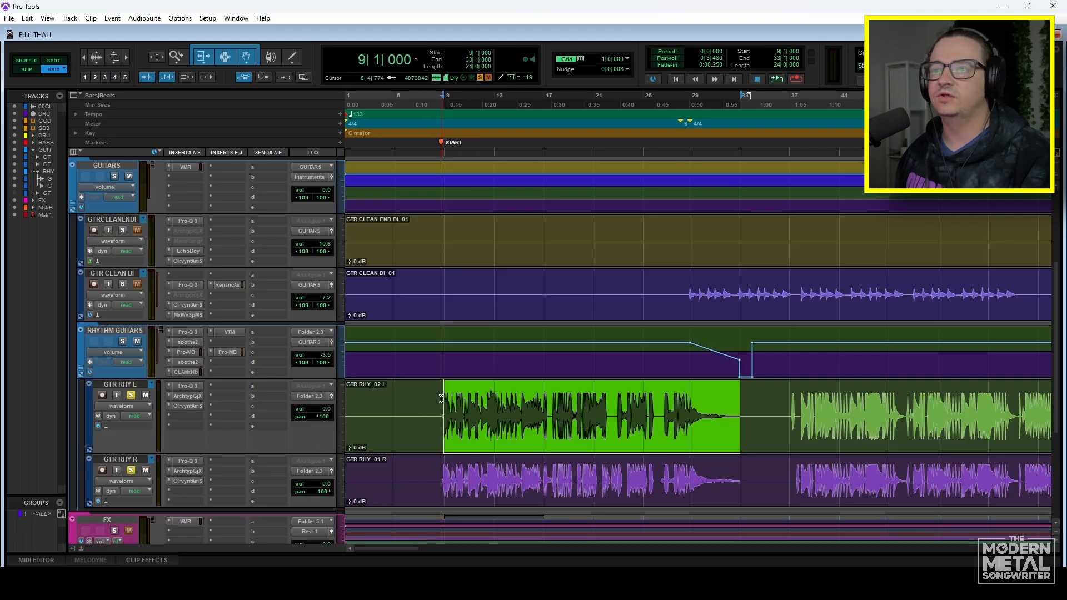
# Select the first section on both GTR RHY L and GTR RHY R from bar 9 for 24 bars and play them together.
pyautogui.moveTo(441, 399); pyautogui.dragTo(741, 474)
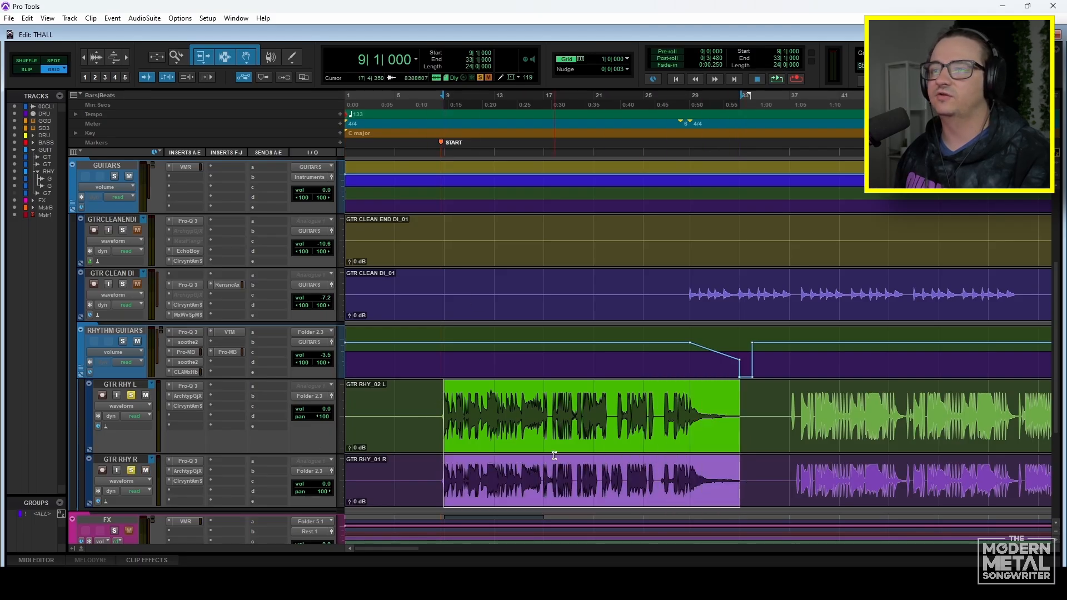
pyautogui.press('space')
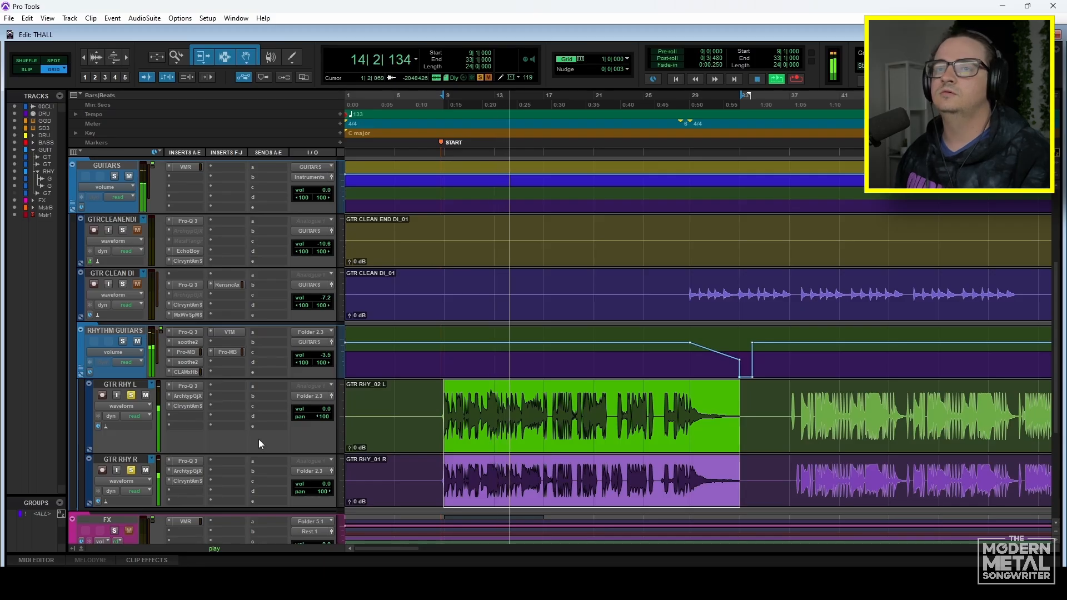
pyautogui.press('space')
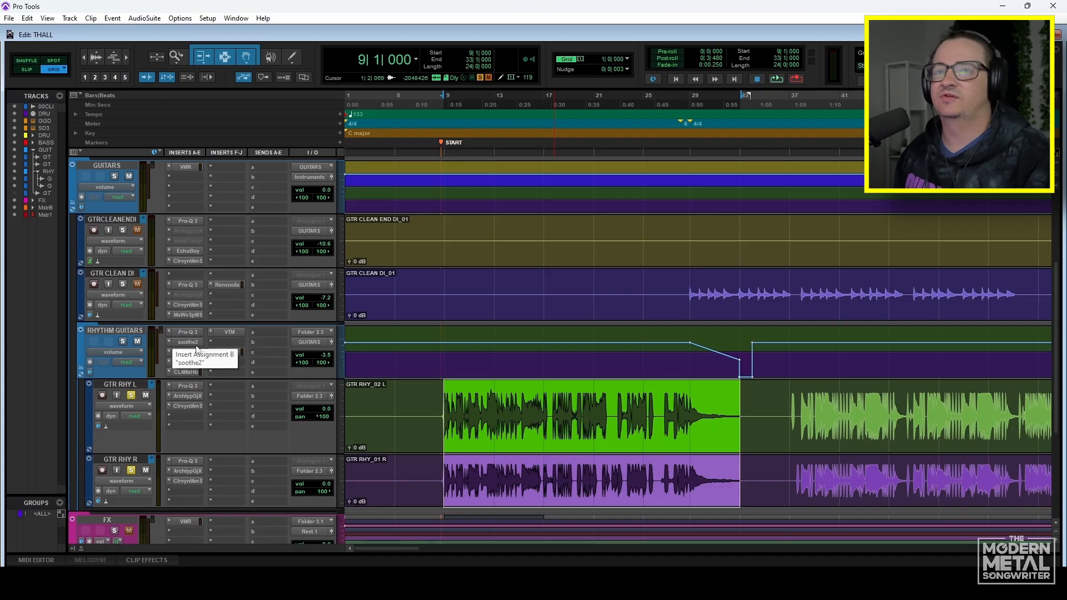
# Bypass all the plugin inserts on the RHYTHM GUITARS folder track.
pyautogui.keyDown('ctrl'); pyautogui.keyDown('shift'); pyautogui.click(186, 334); pyautogui.keyUp('shift'); pyautogui.keyUp('ctrl')
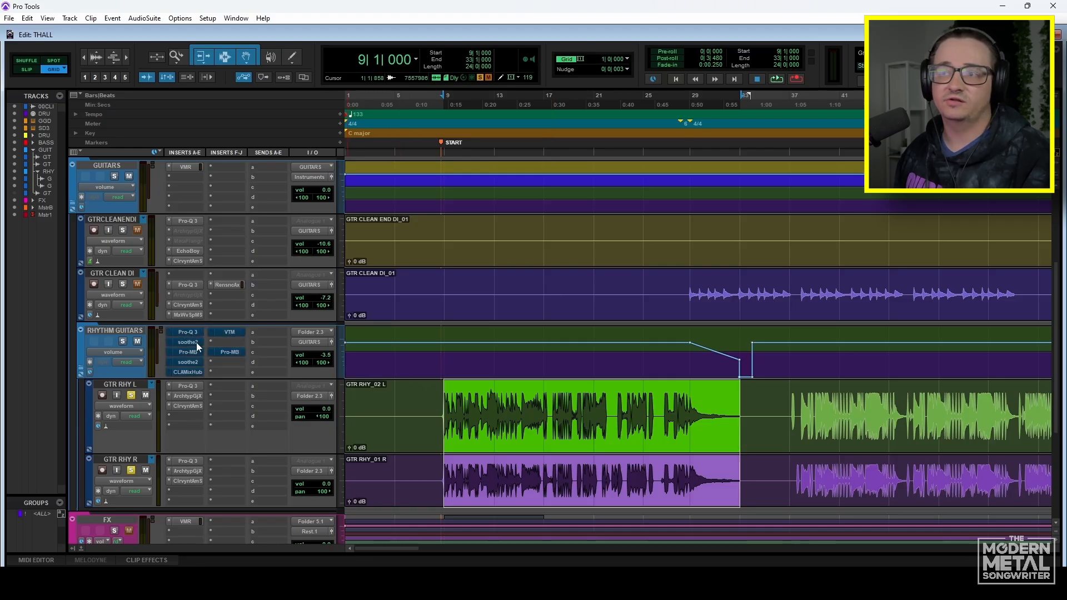
# Play the selected rhythm guitar section with the RHYTHM GUITARS folder plugins bypassed.
pyautogui.press('space')
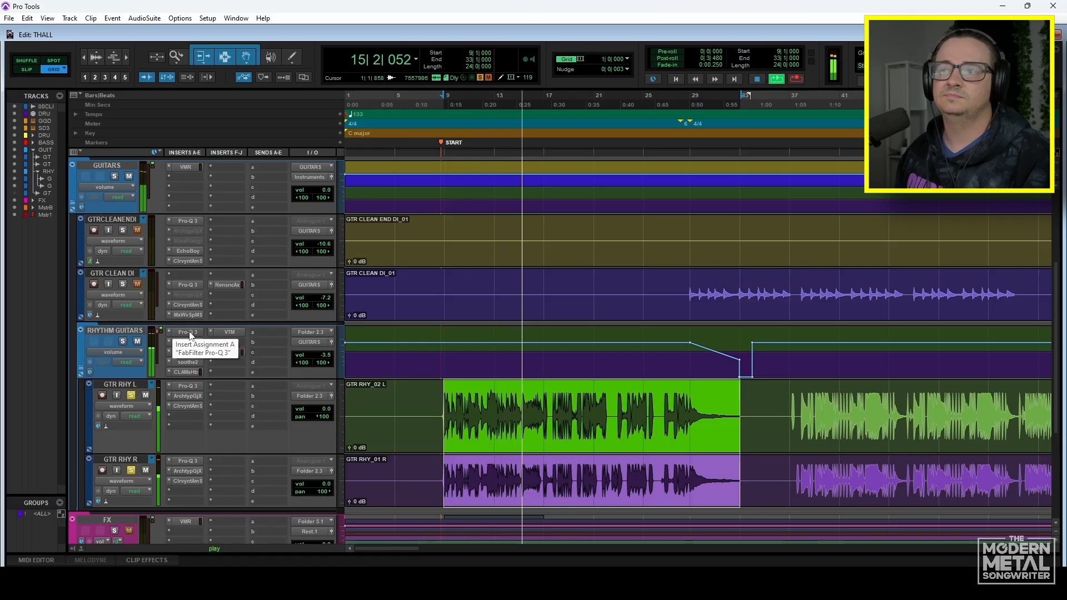
pyautogui.press('space')
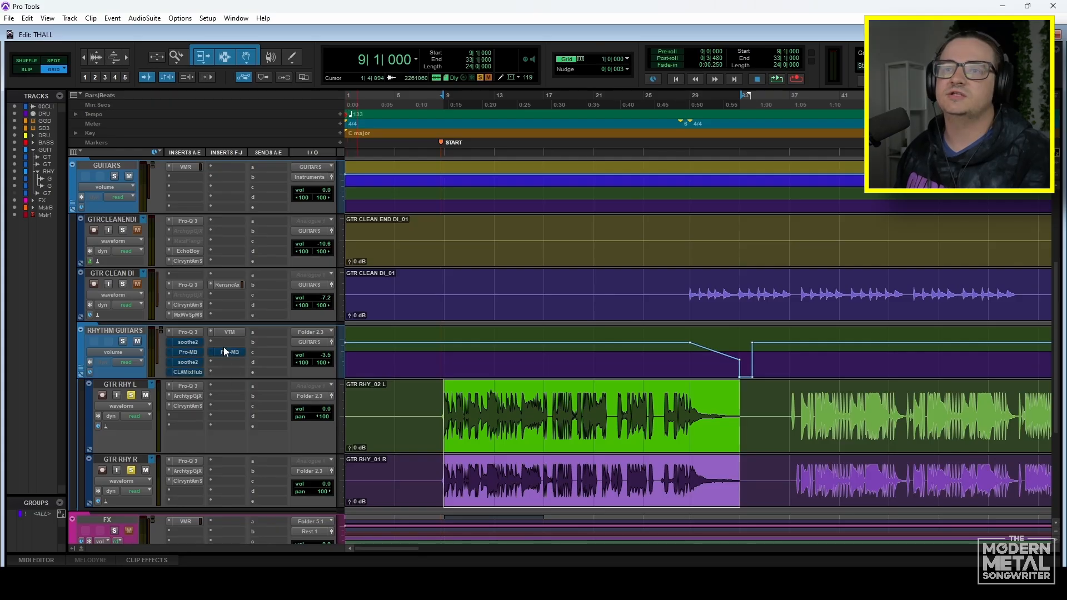
# Open Pro-Q 3 on the RHYTHM GUITARS folder and disable all the EQ bands except the low cut and high cut.
pyautogui.click(186, 333)
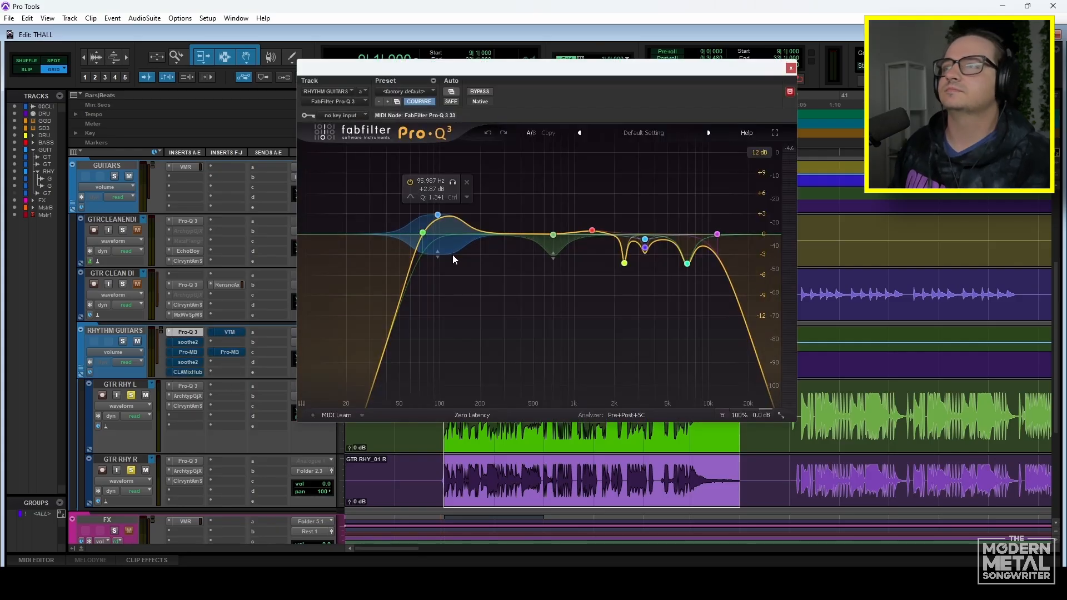
pyautogui.moveTo(464, 71); pyautogui.dragTo(506, 65)
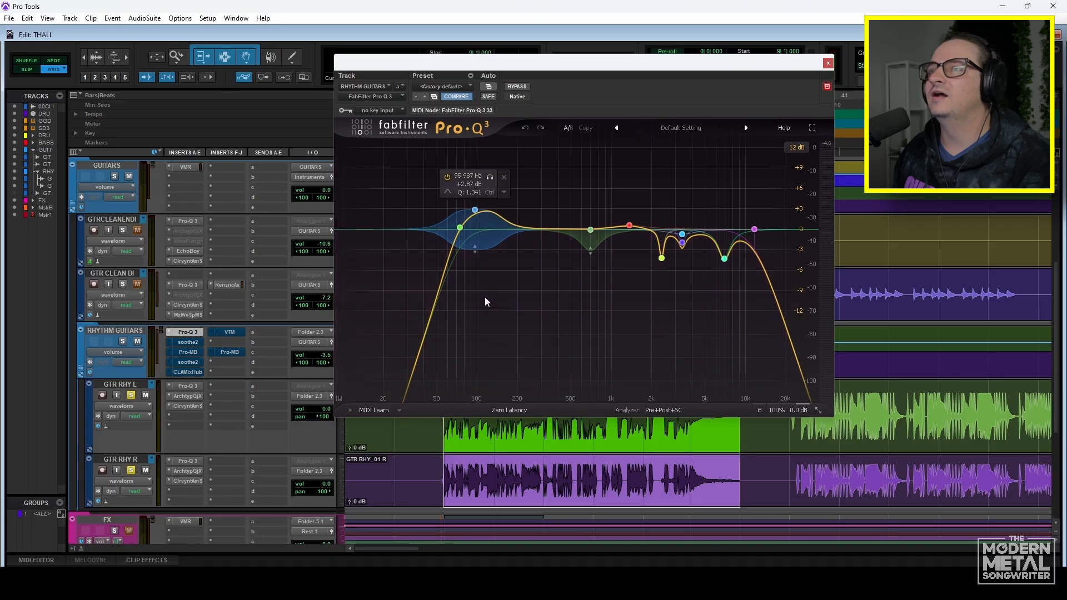
pyautogui.moveTo(466, 146); pyautogui.dragTo(736, 326)
pyautogui.click(519, 341)
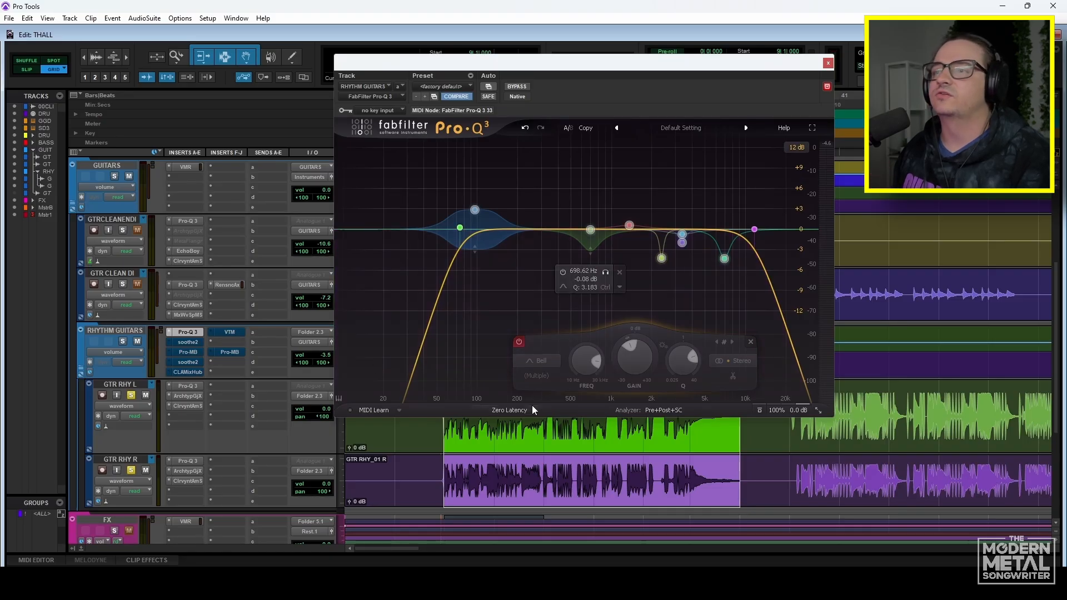
# Play the rhythm guitars and compare Pro-Q 3 bypassed and active with only the low and high cuts enabled.
pyautogui.press('space')
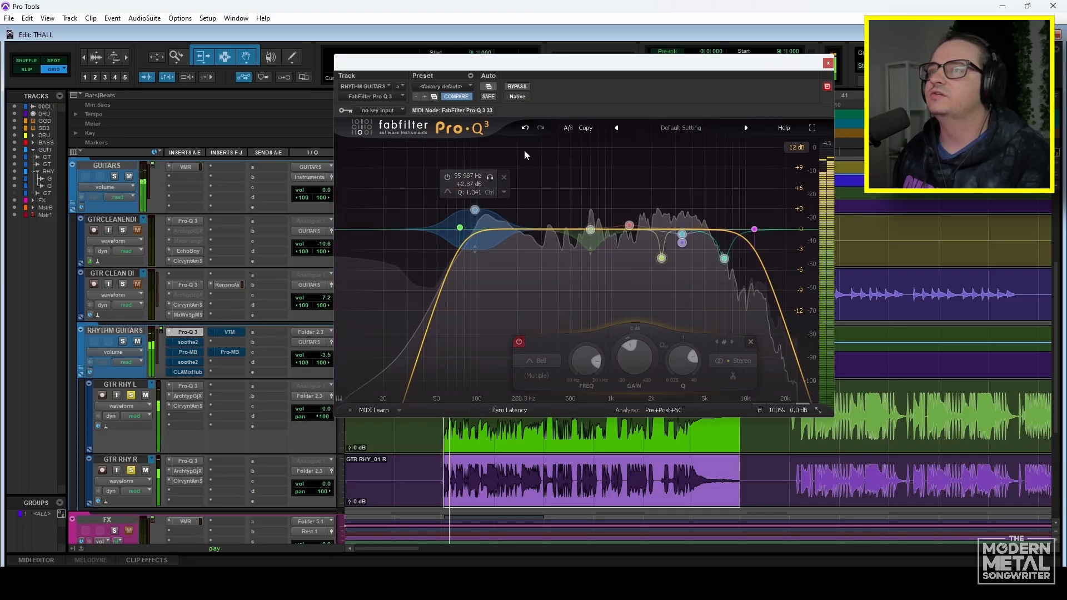
pyautogui.click(518, 87)
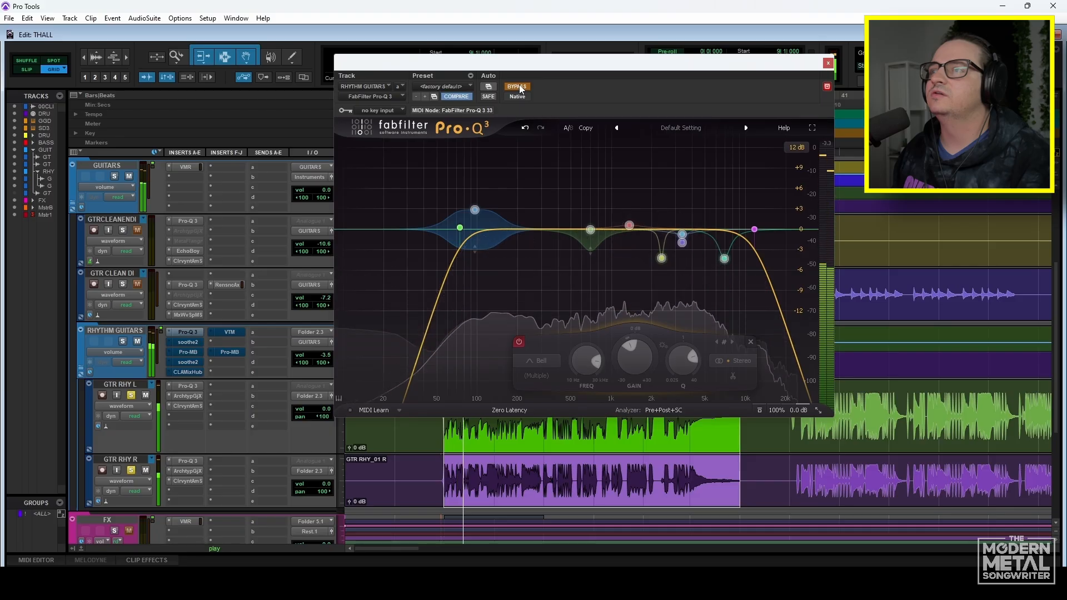
pyautogui.click(518, 88)
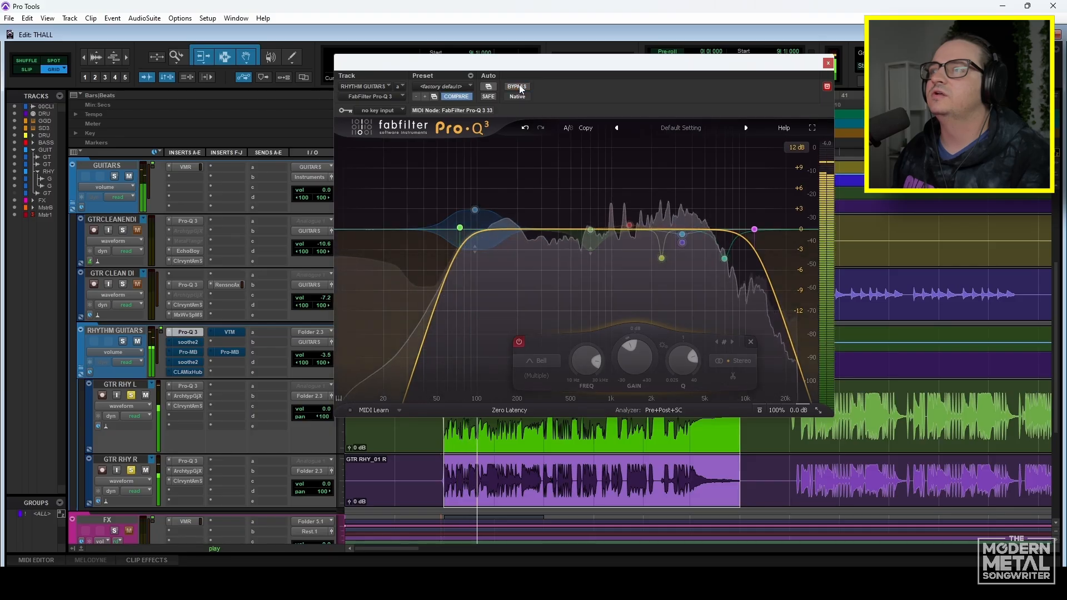
pyautogui.press('space')
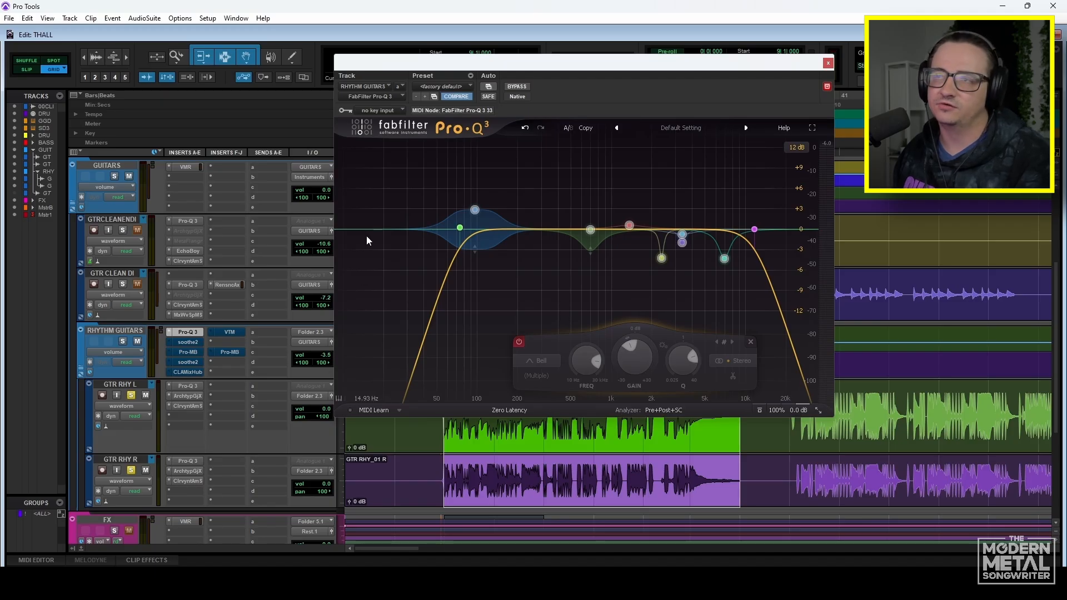
# Compare the 74.185 Hz low cut off and on during playback, leaving it enabled and deselected.
pyautogui.press('space')
pyautogui.click(459, 228)
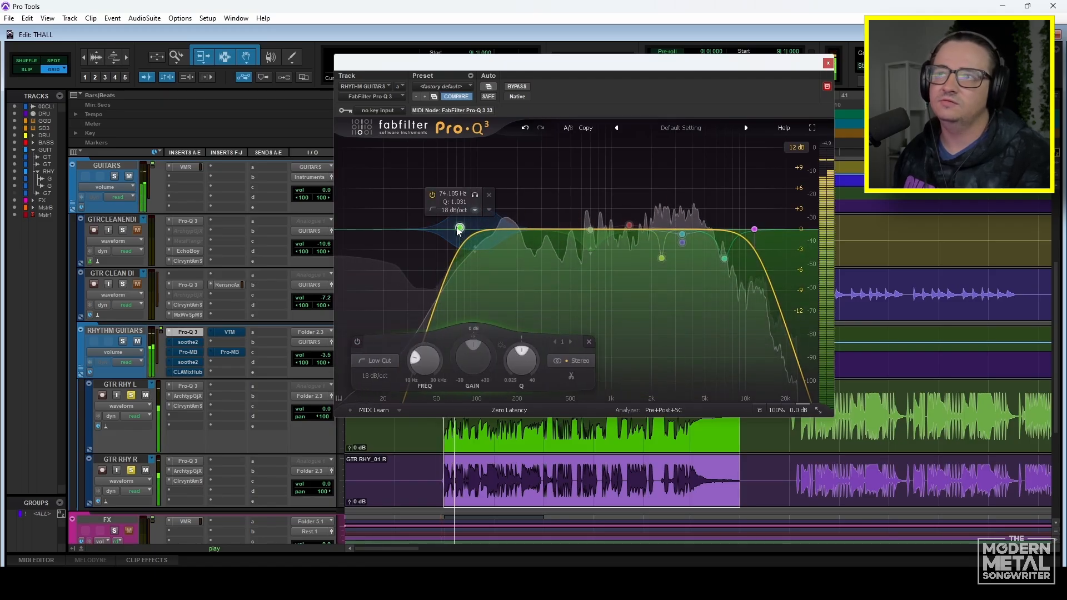
pyautogui.click(432, 195)
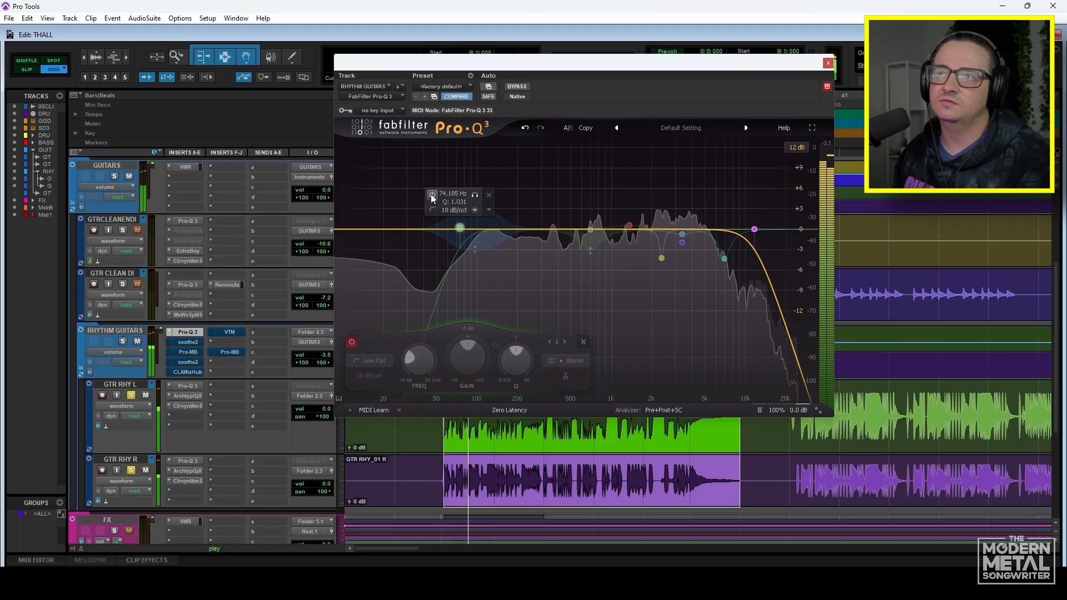
pyautogui.click(431, 194)
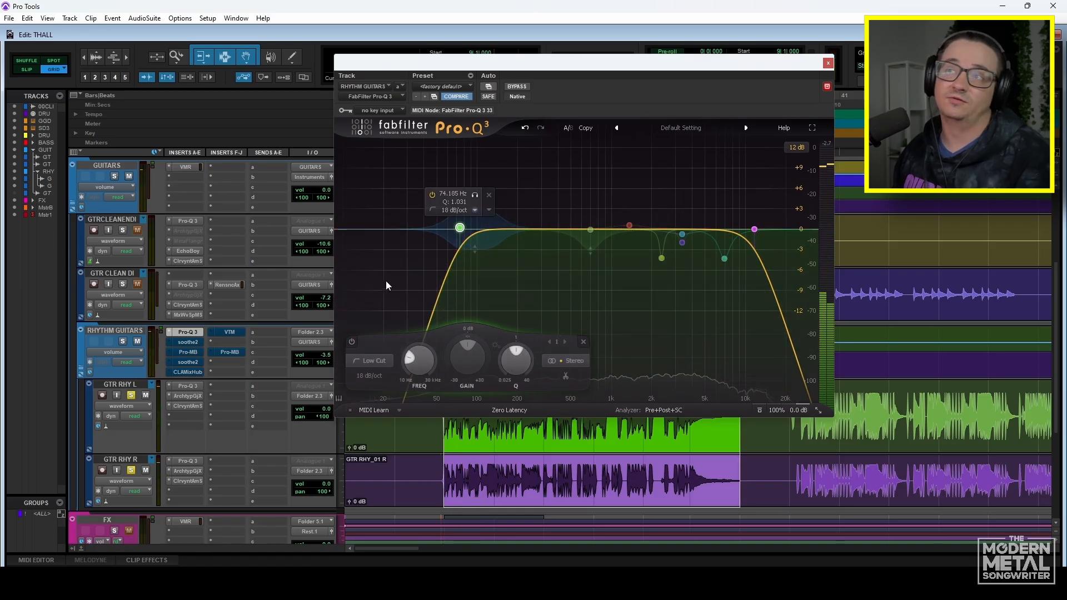
pyautogui.click(545, 295)
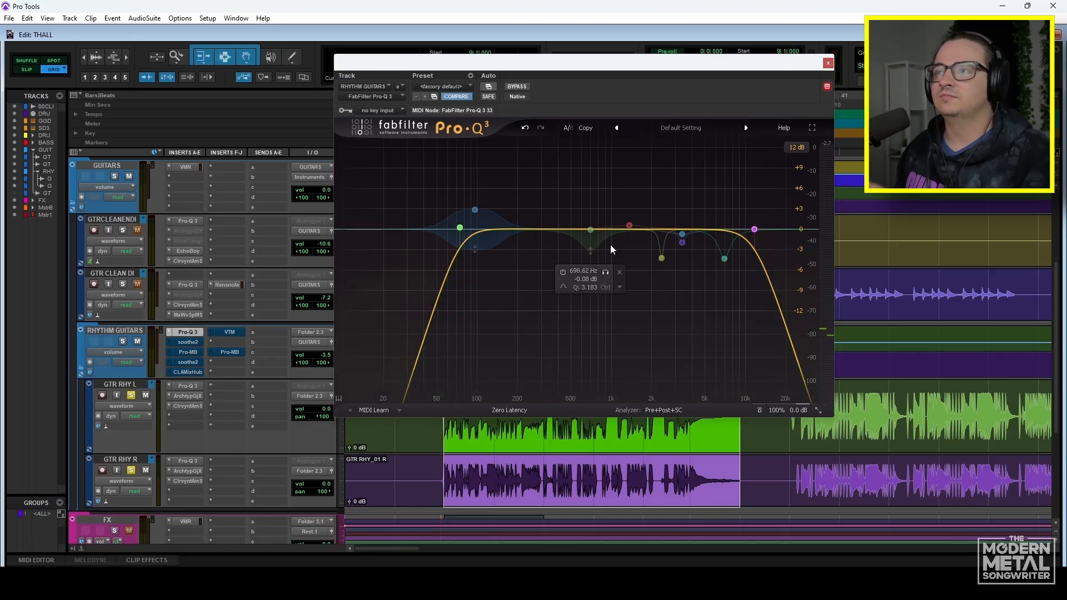
# Enable the dynamic bell band at 698.62 Hz and play the rhythm guitars through it.
pyautogui.click(589, 230)
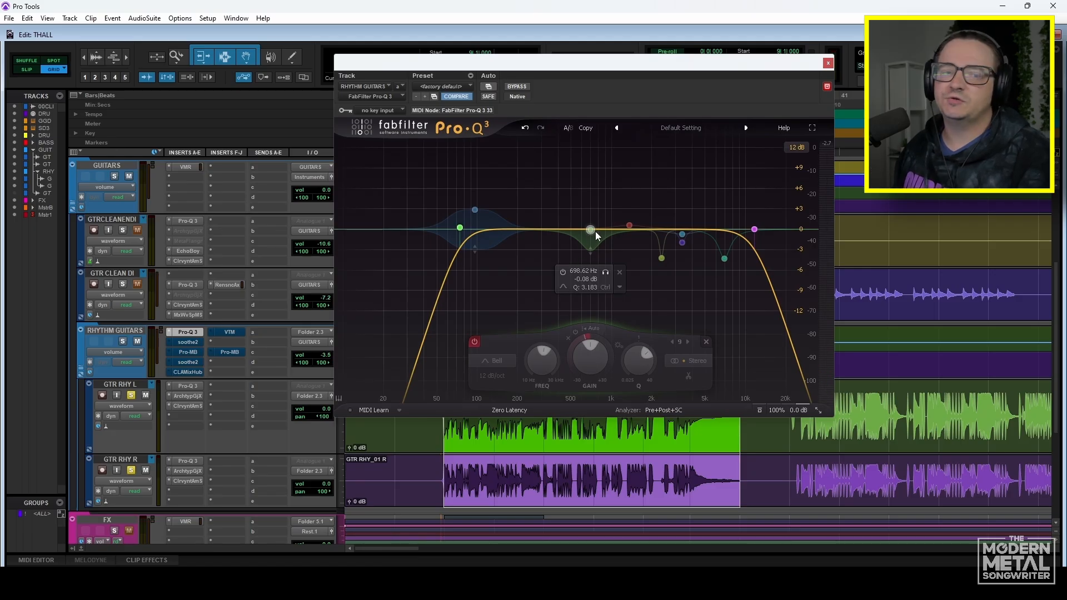
pyautogui.click(475, 342)
pyautogui.press('space')
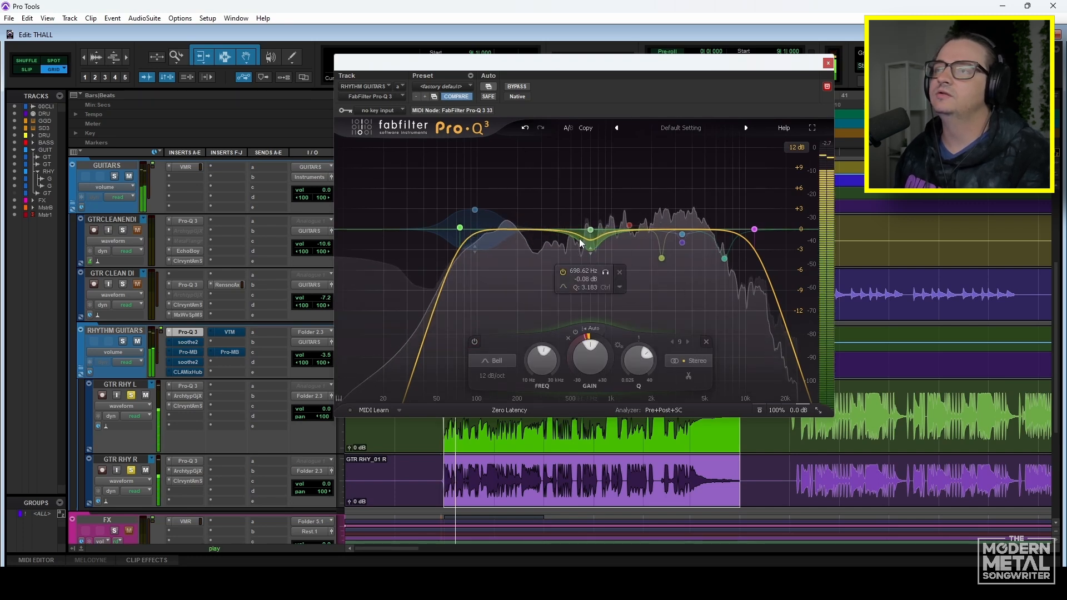
# Toggle the 698.62 Hz band off and on, boost it to about +6.9 dB to expose the frequency, and undo the boost.
pyautogui.click(563, 271)
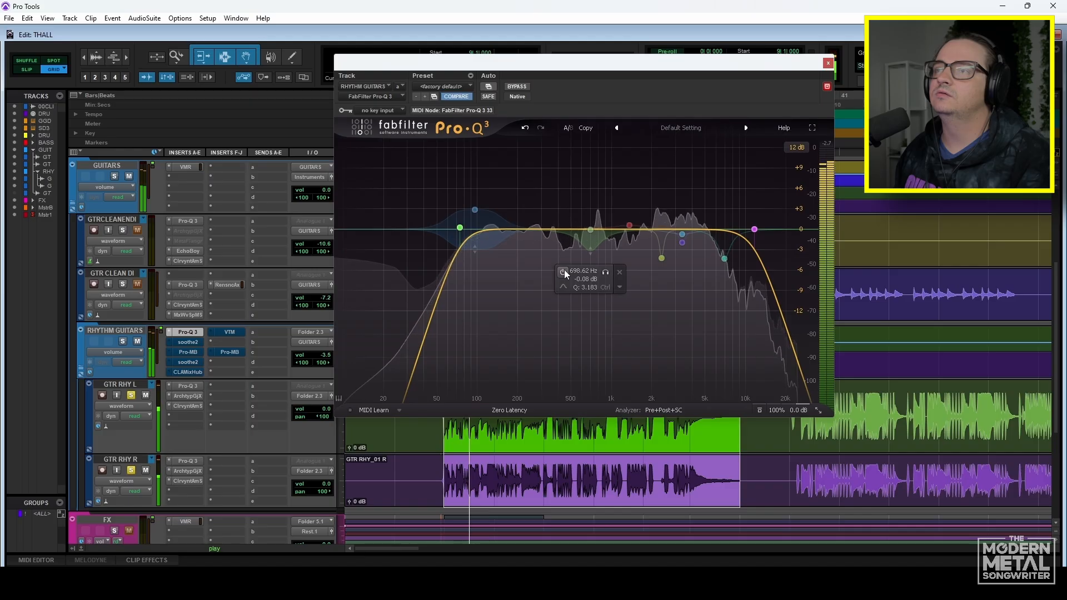
pyautogui.click(564, 272)
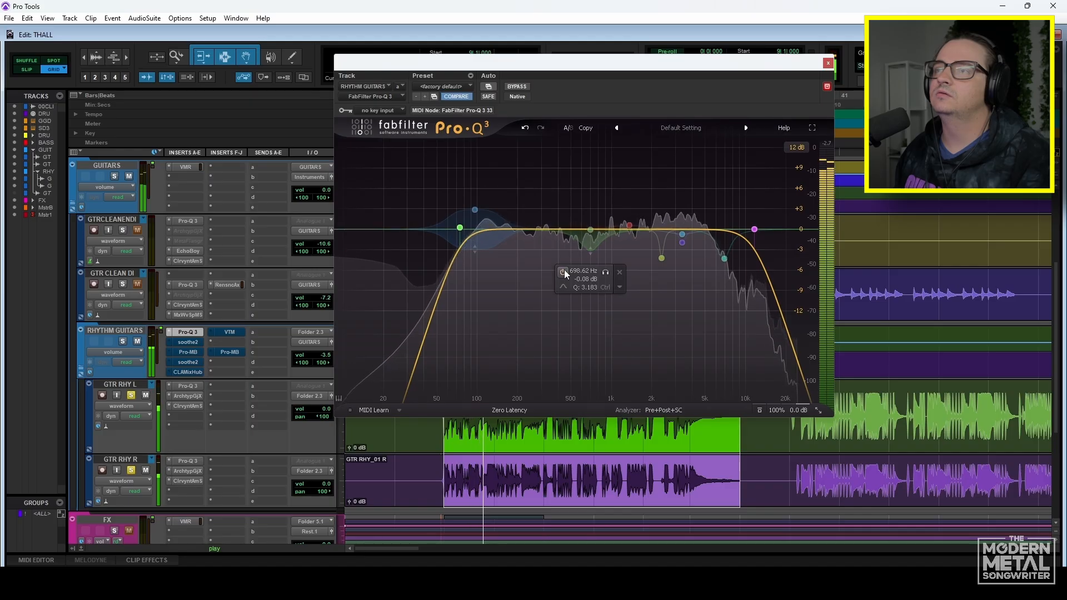
pyautogui.moveTo(591, 229); pyautogui.dragTo(593, 185)
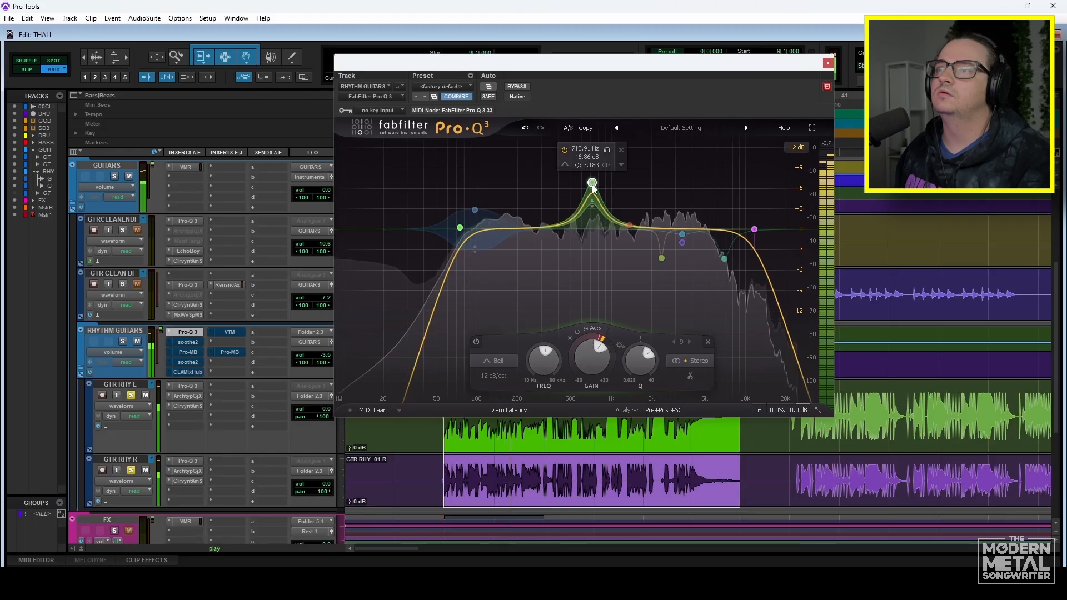
pyautogui.click(526, 128)
# Enable the narrow 2369.8 Hz cut and the two overlapping cut bands around 3373.4 Hz.
pyautogui.moveTo(662, 260)
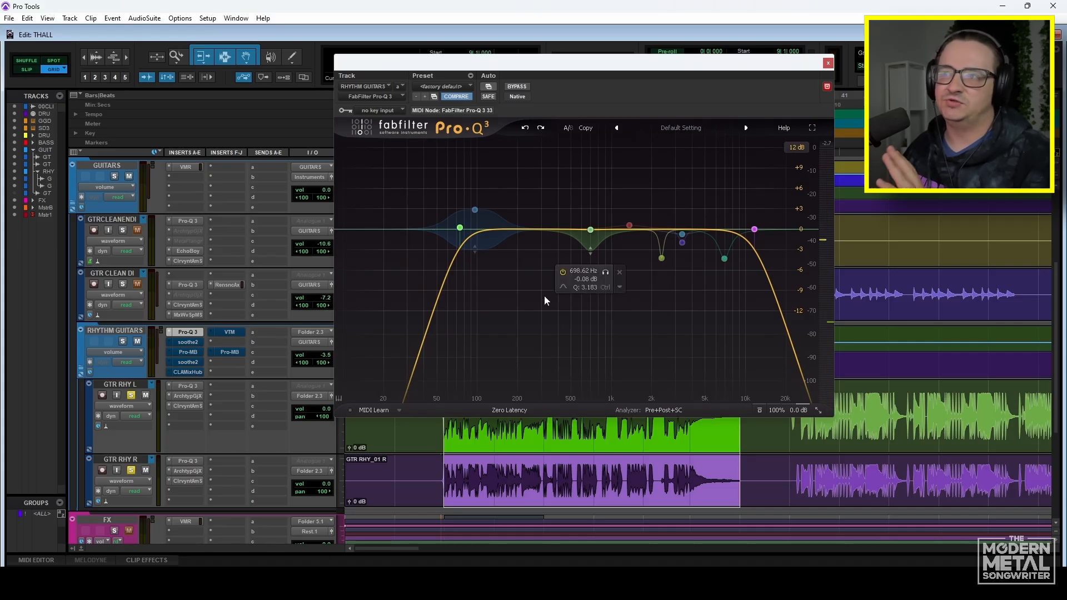
pyautogui.moveTo(695, 247)
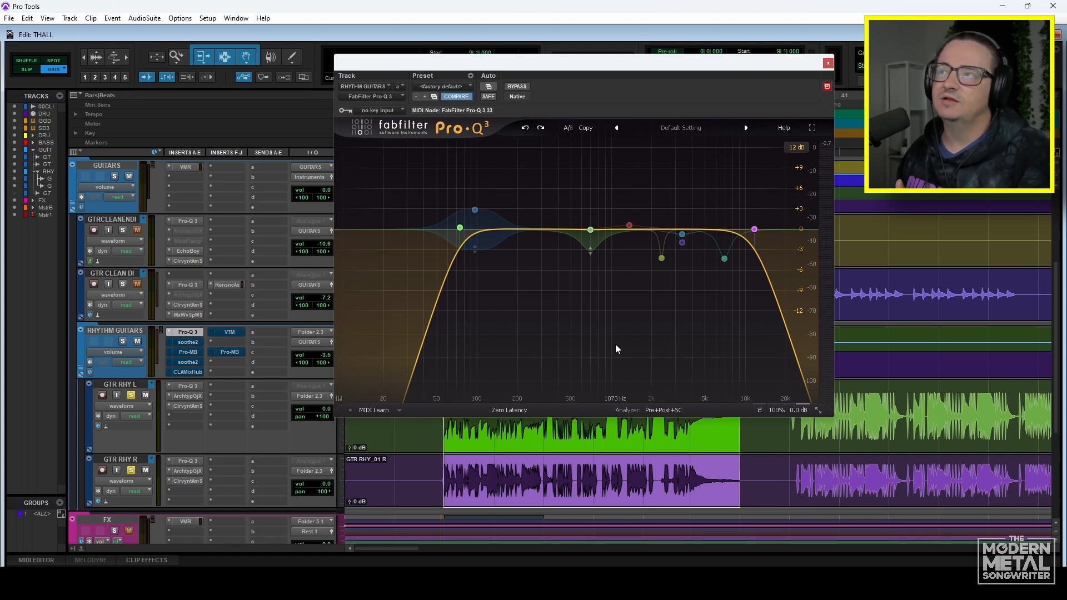
pyautogui.click(661, 258)
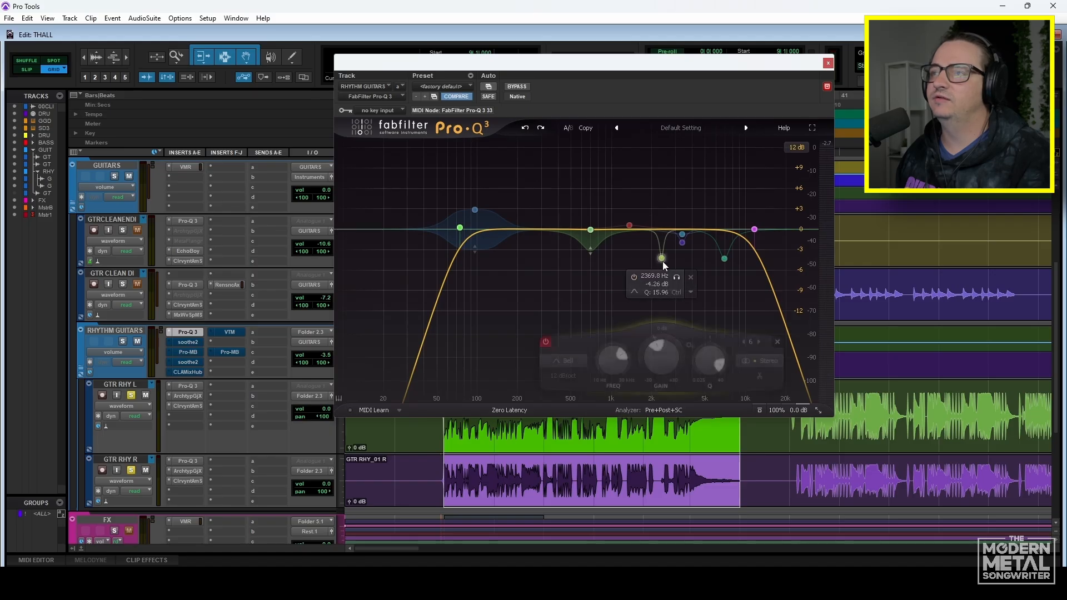
pyautogui.click(634, 278)
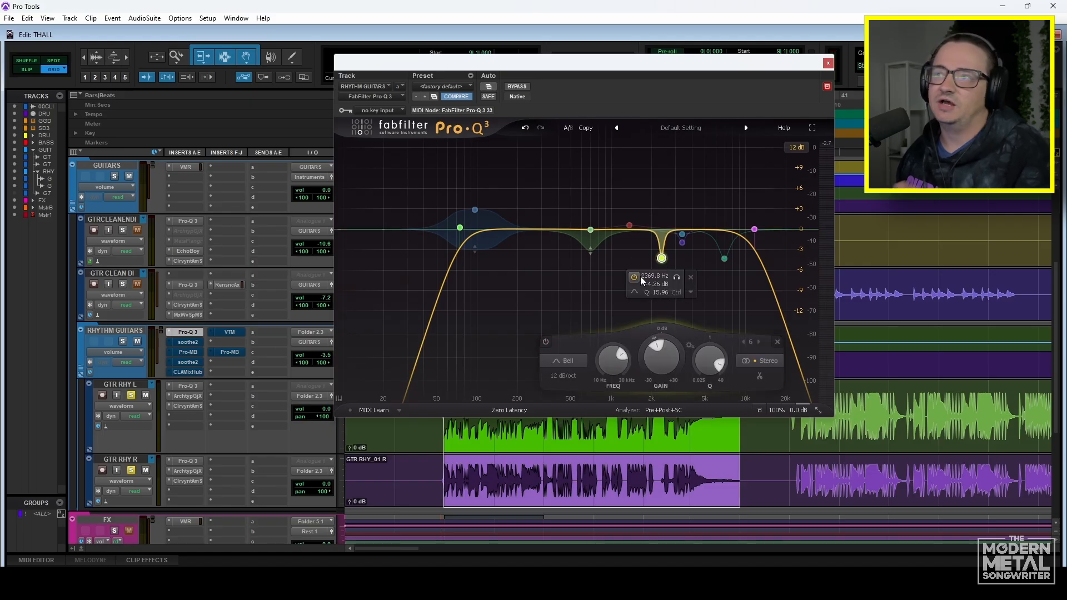
pyautogui.click(684, 244)
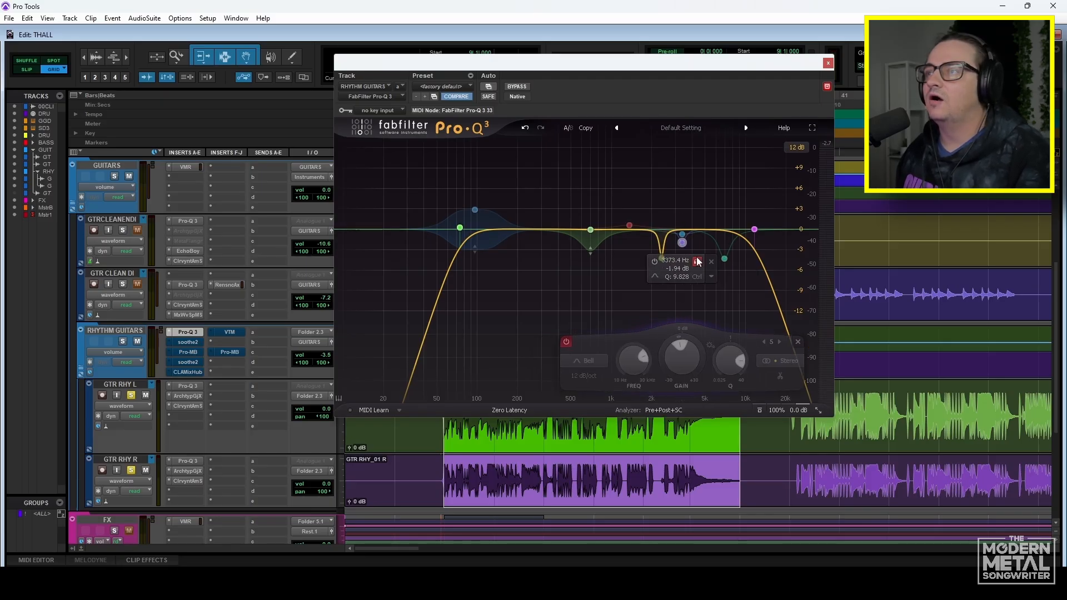
pyautogui.moveTo(704, 248); pyautogui.dragTo(677, 230)
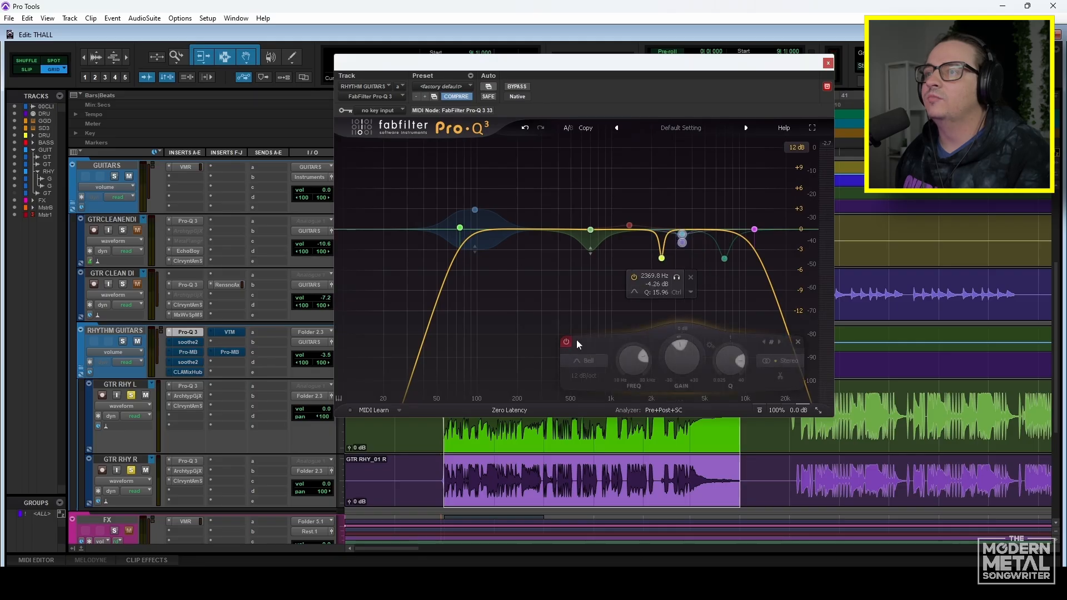
pyautogui.click(567, 342)
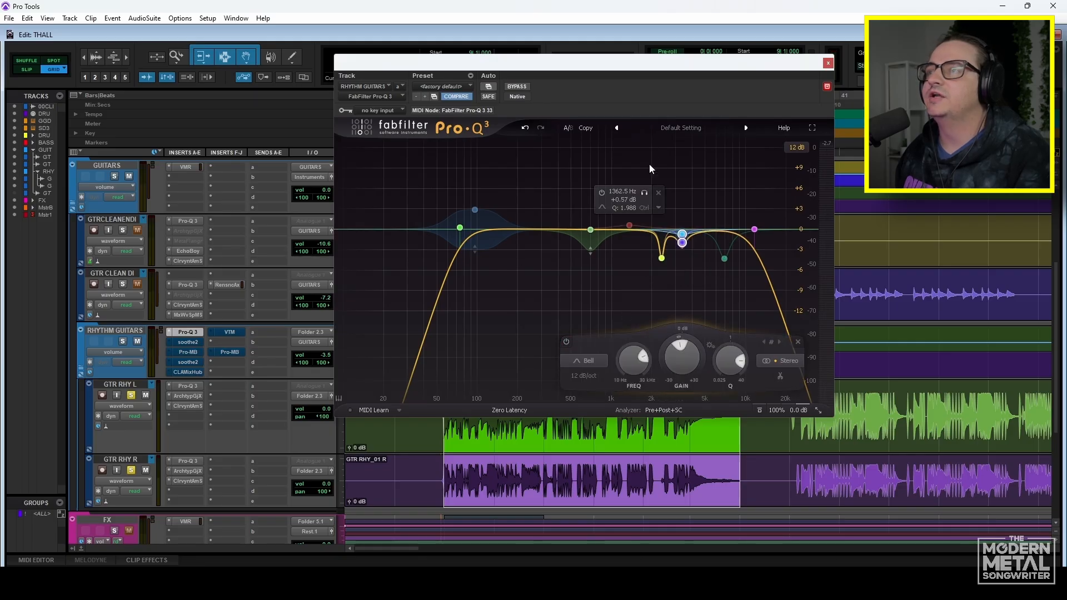
# Audition the three upper-mid cuts together by toggling them and boosting the 2369.8 Hz band to about +6.2 dB, and undo the boost.
pyautogui.press('space')
pyautogui.moveTo(644, 162); pyautogui.dragTo(696, 277)
pyautogui.click(561, 342)
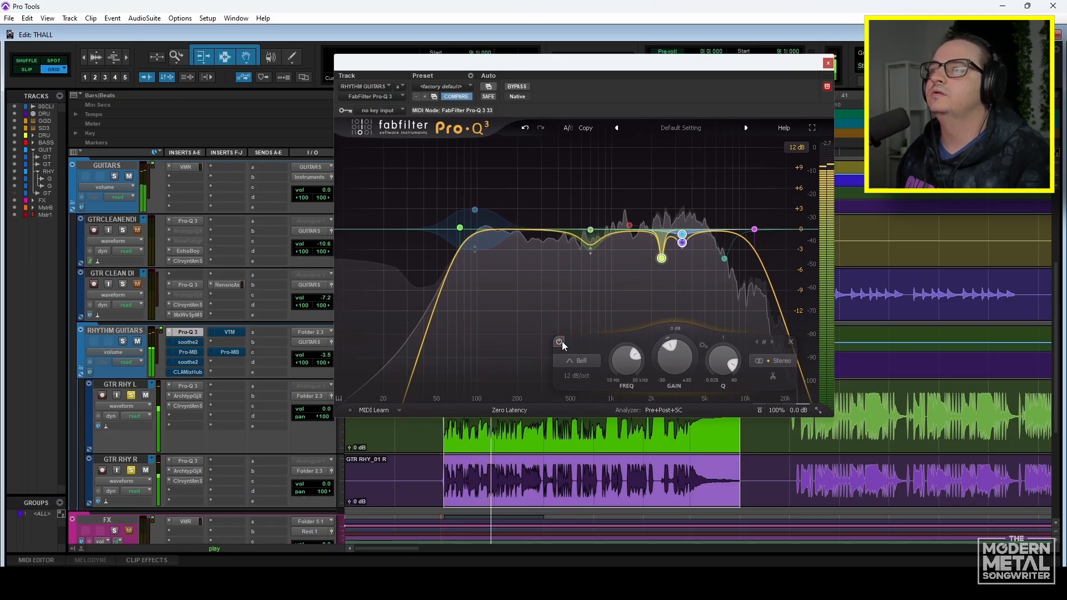
pyautogui.moveTo(674, 364); pyautogui.dragTo(672, 265)
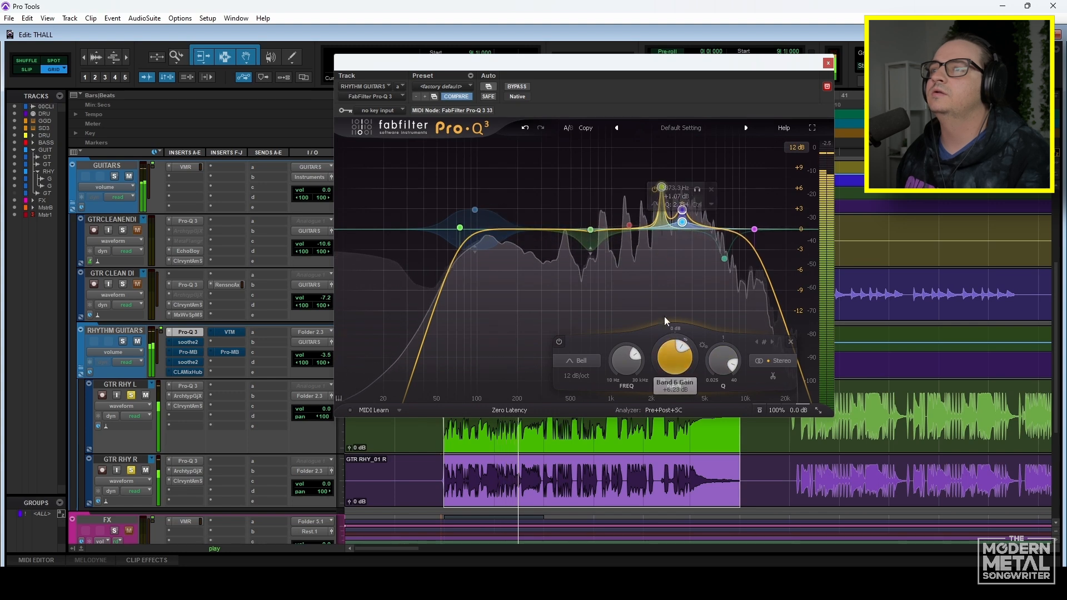
pyautogui.click(525, 127)
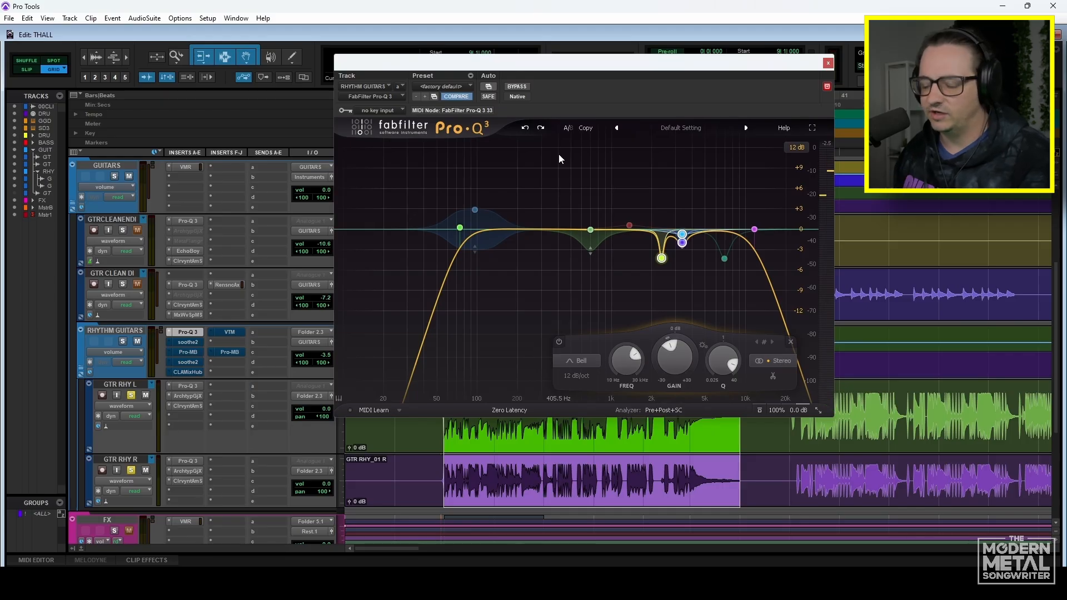
# Enable the bell cut at 6966.8 Hz in the RHYTHM GUITARS Pro-Q 3.
pyautogui.moveTo(662, 259)
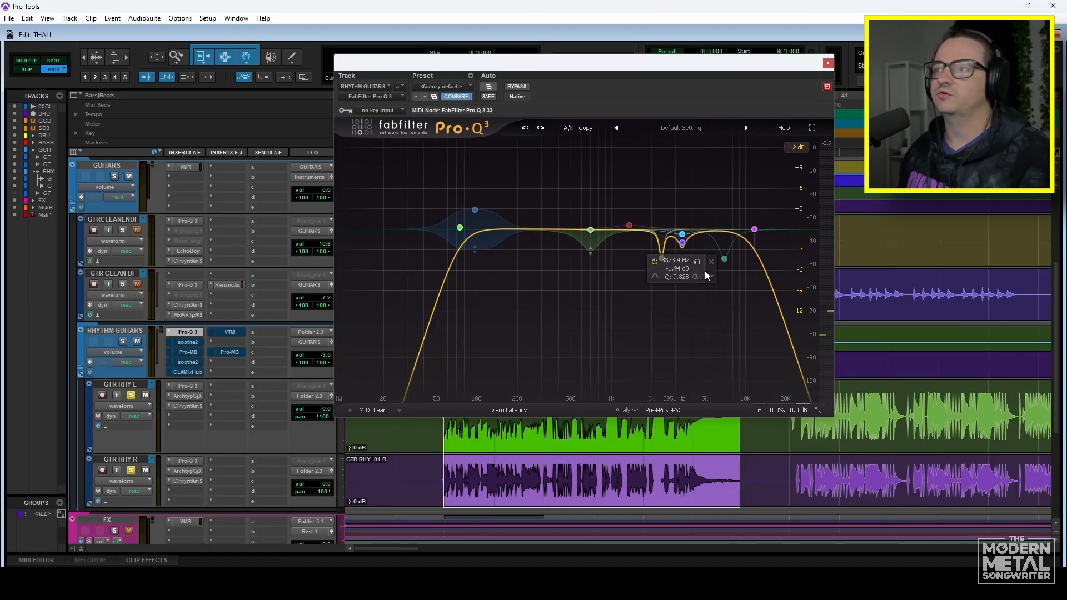
pyautogui.click(726, 260)
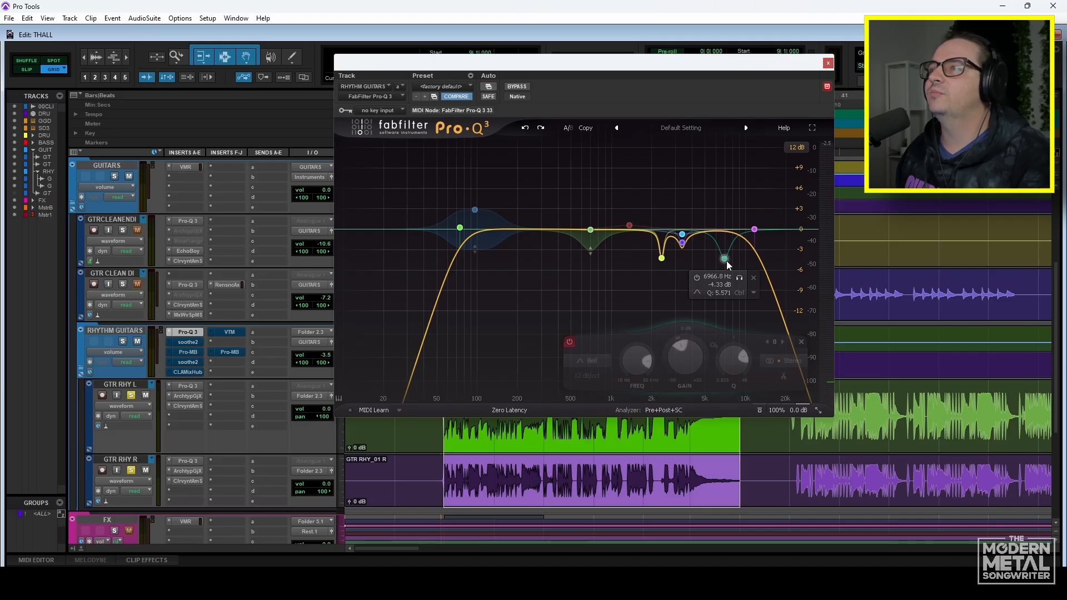
pyautogui.click(696, 279)
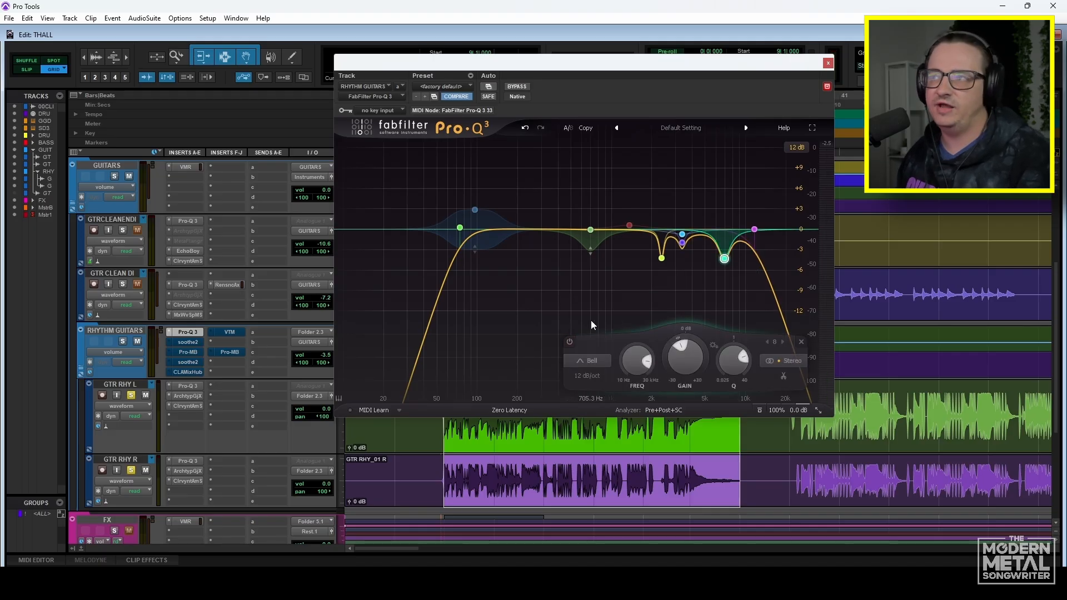
# Try a shallower cut on the 6966.8 Hz band during playback, compare both gains by undoing and redoing, and finish with the change undone.
pyautogui.moveTo(725, 260)
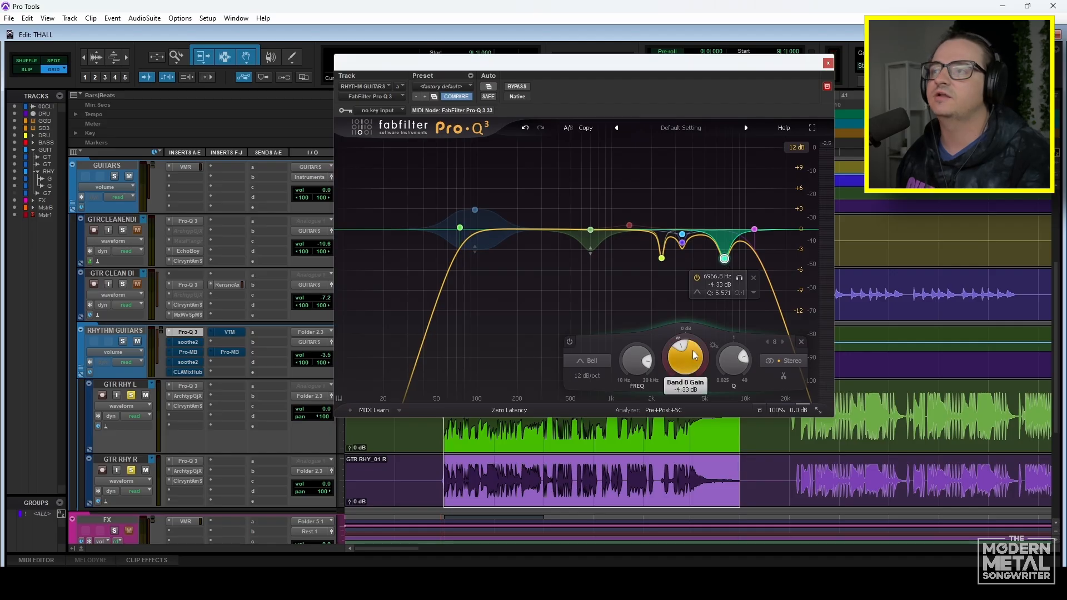
pyautogui.press('space')
pyautogui.moveTo(685, 361)
pyautogui.mouseDown()
pyautogui.moveTo(685, 261)
pyautogui.moveTo(687, 347)
pyautogui.mouseUp()
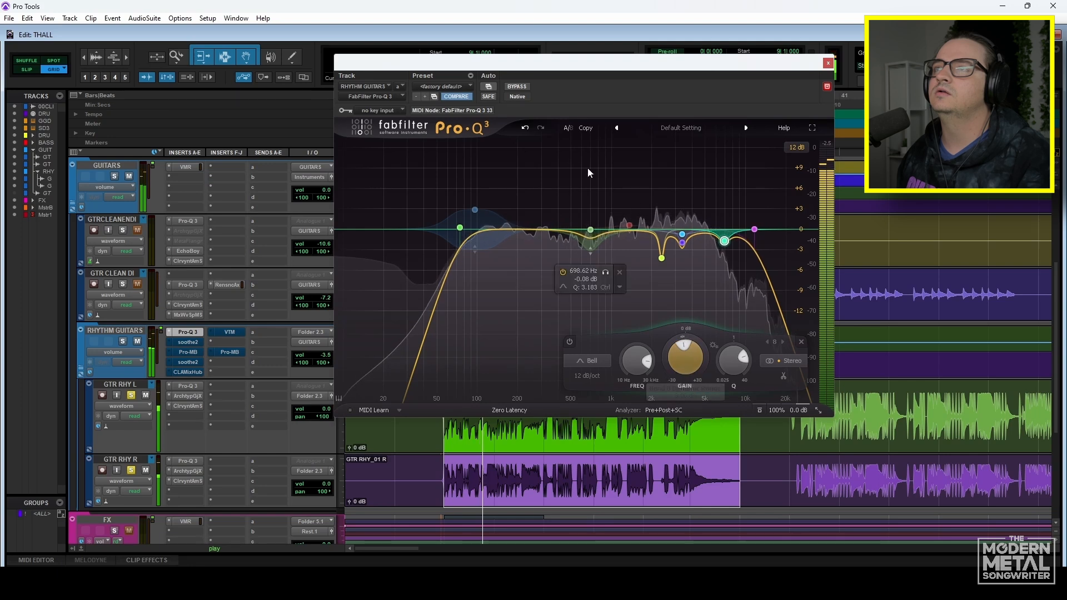
pyautogui.click(525, 128)
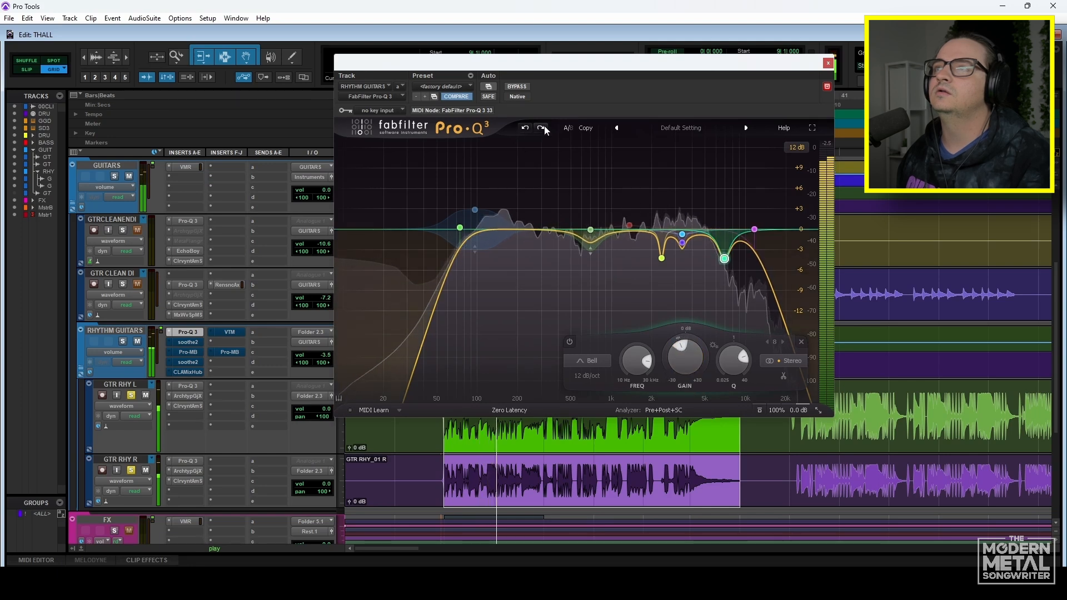
pyautogui.click(542, 127)
pyautogui.click(526, 128)
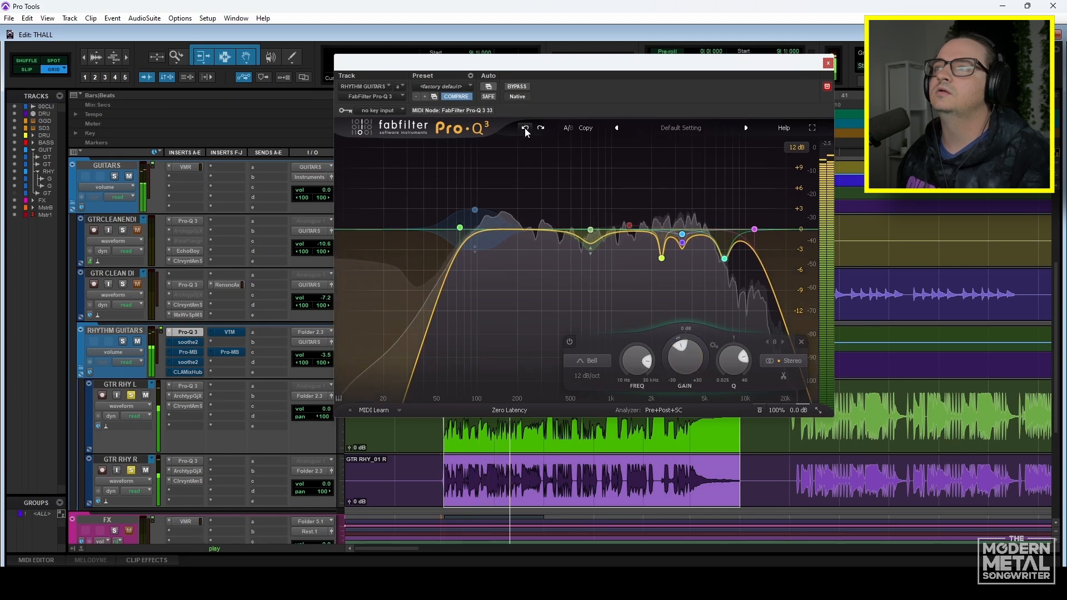
# Compare the two gain settings of the 6966.8 Hz band once more by redoing and undoing the shallower cut.
pyautogui.click(538, 128)
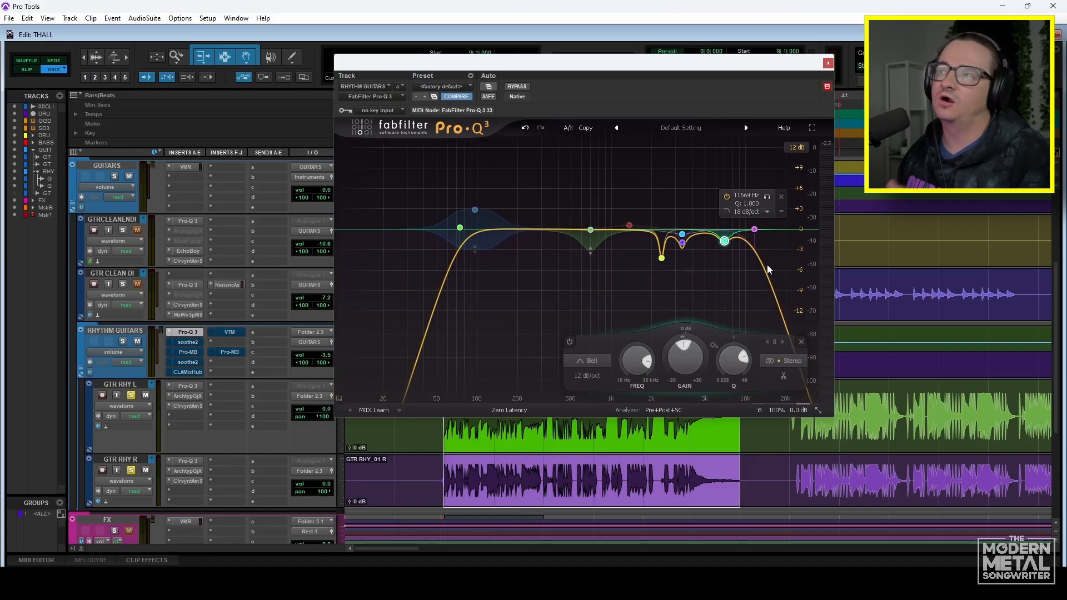
pyautogui.click(526, 128)
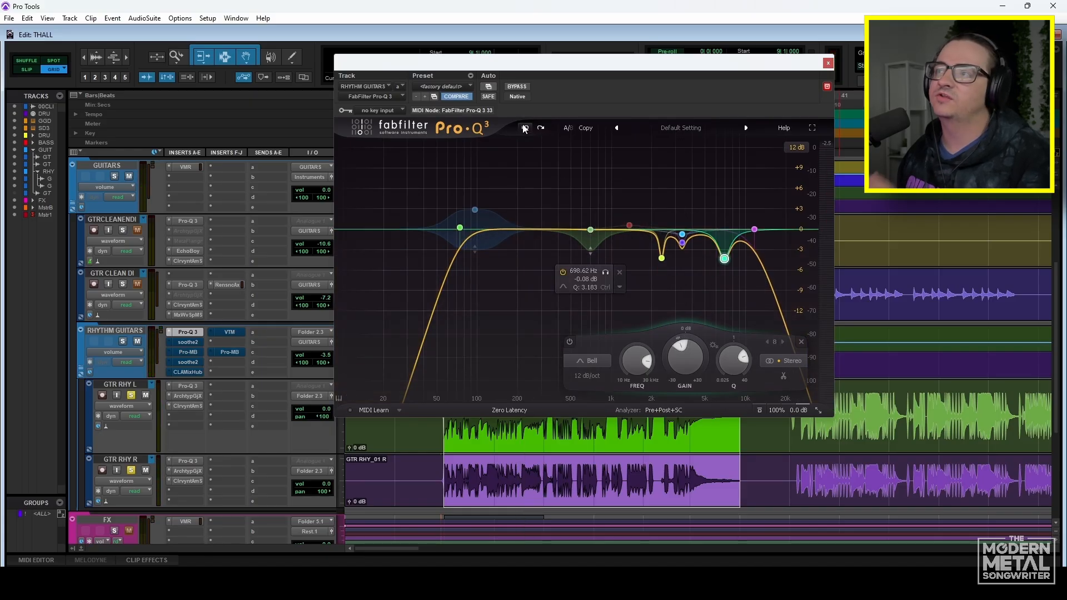
# Enable the dynamic bell boost at 95.987 Hz, check its dynamic range, and audition it with a short playback.
pyautogui.click(793, 324)
pyautogui.click(475, 210)
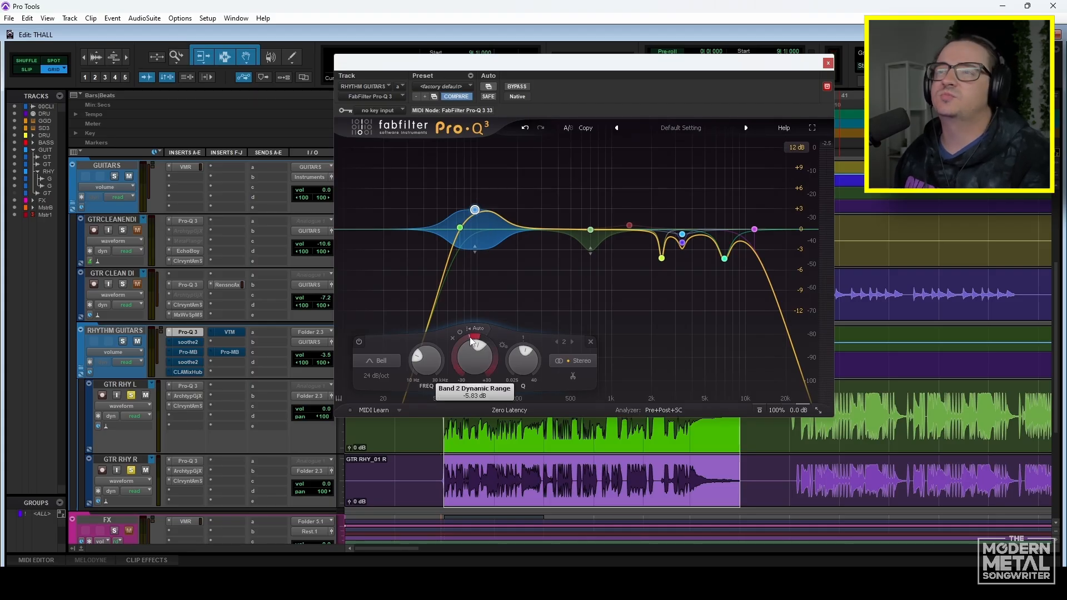
pyautogui.moveTo(473, 341)
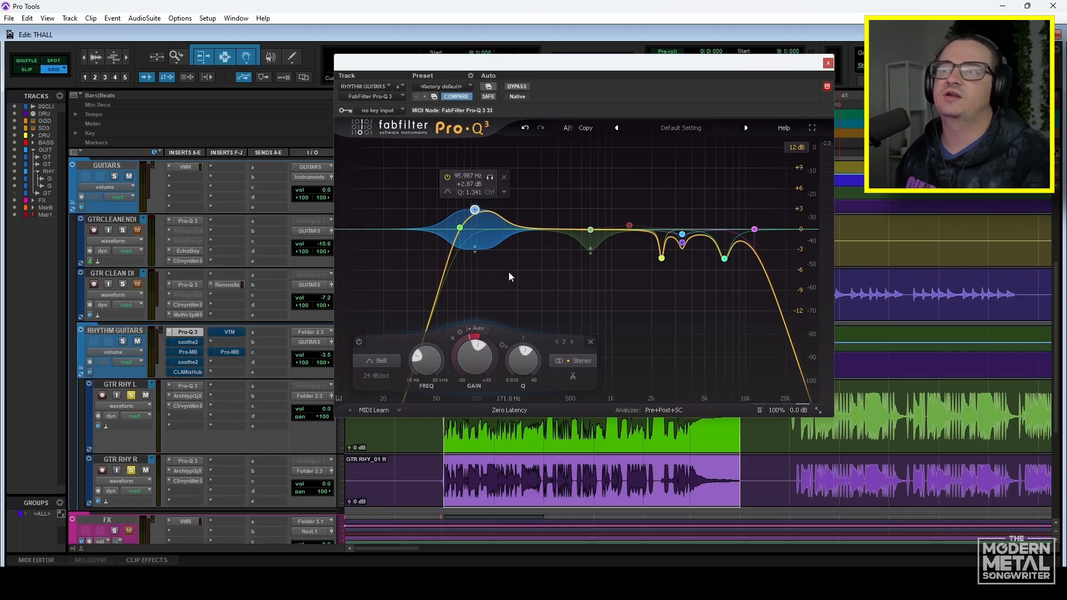
pyautogui.moveTo(502, 68)
pyautogui.mouseDown()
pyautogui.moveTo(593, 66)
pyautogui.moveTo(493, 65)
pyautogui.mouseUp()
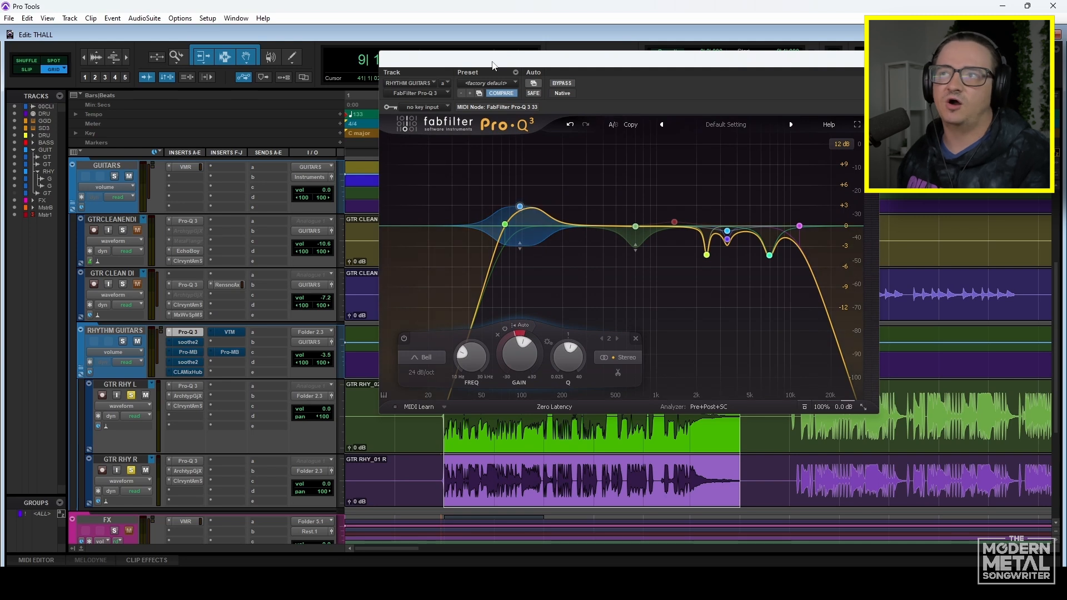
pyautogui.press('space')
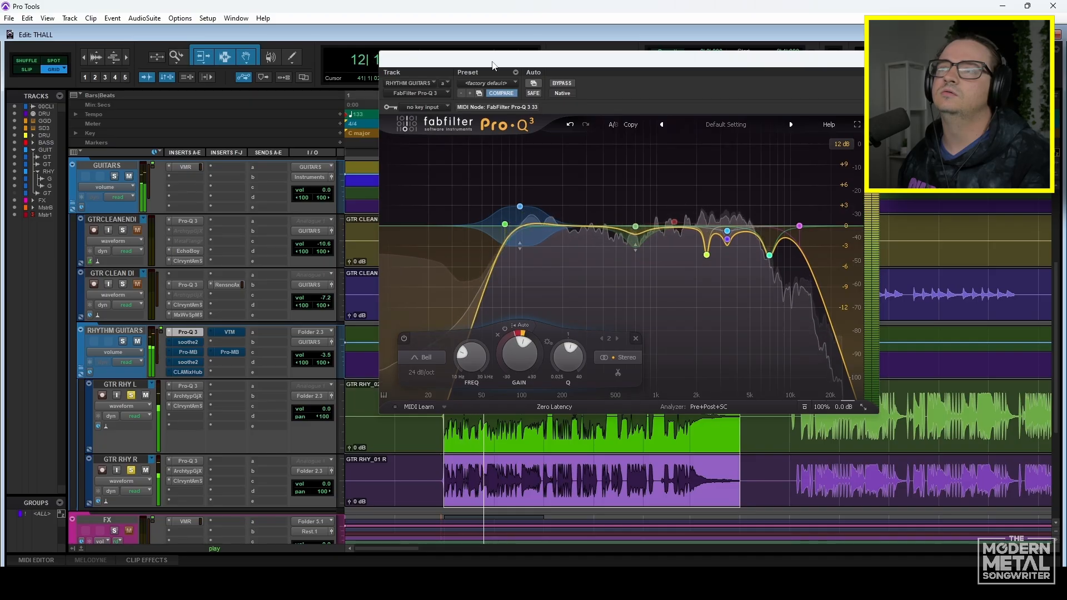
pyautogui.press('space')
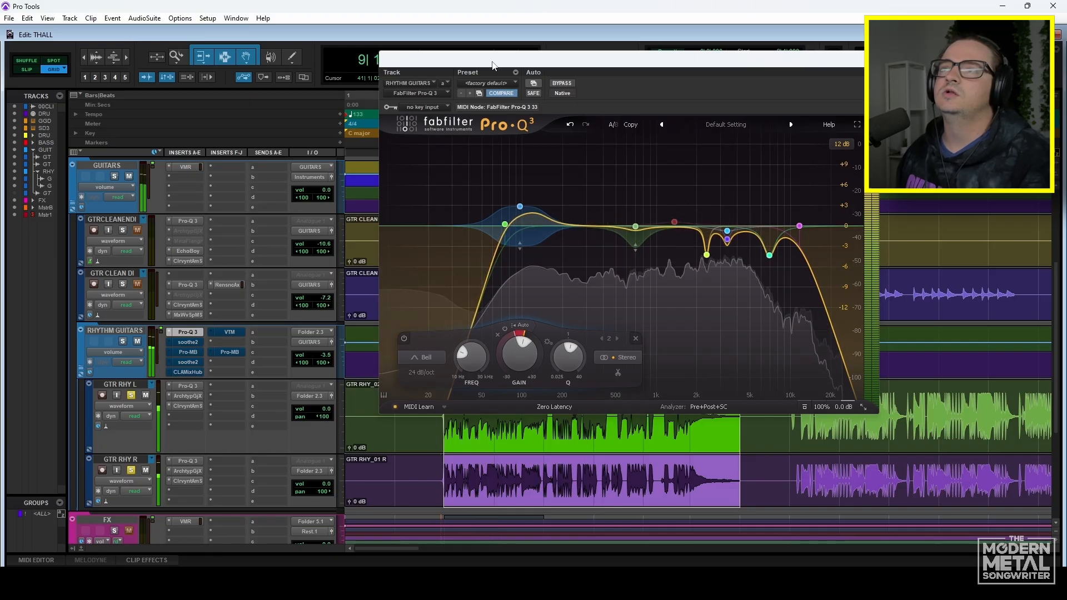
# Enable the bell boost at 1362.5 Hz in the RHYTHM GUITARS Pro-Q 3 and close the plugin.
pyautogui.moveTo(493, 66); pyautogui.dragTo(497, 56)
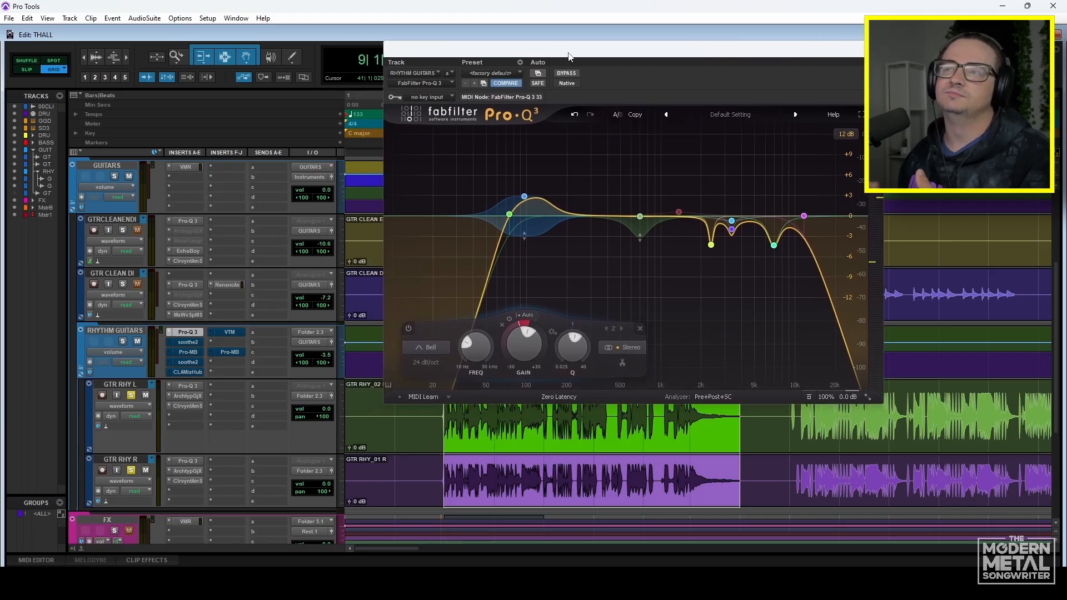
pyautogui.click(675, 212)
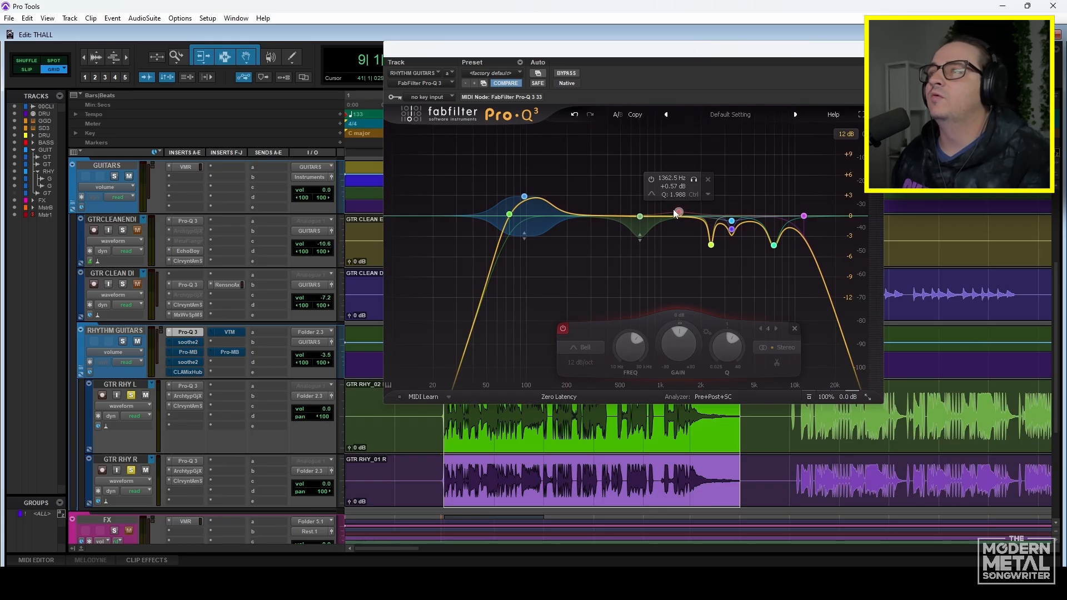
pyautogui.click(654, 179)
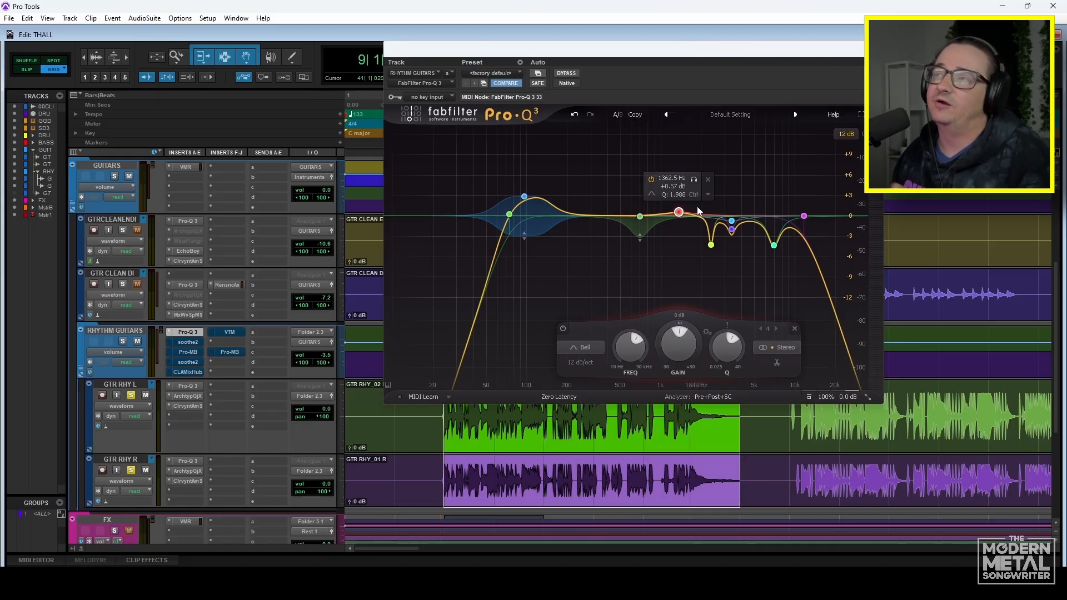
pyautogui.moveTo(711, 245)
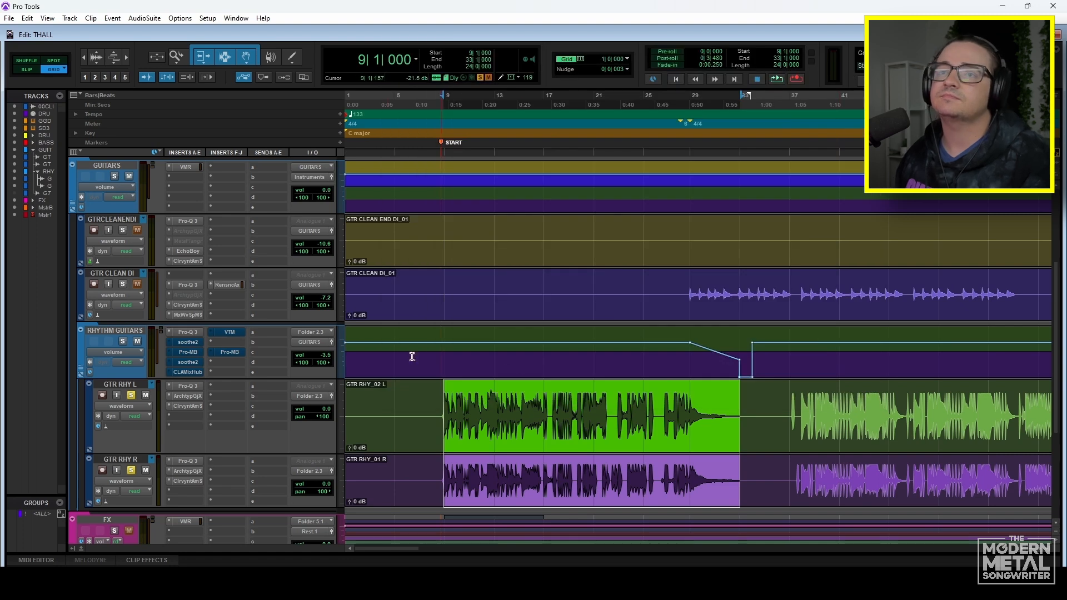
# Take the first soothe2 on RHYTHM GUITARS out of bypass and open its window with the delta option in view.
pyautogui.click(188, 342)
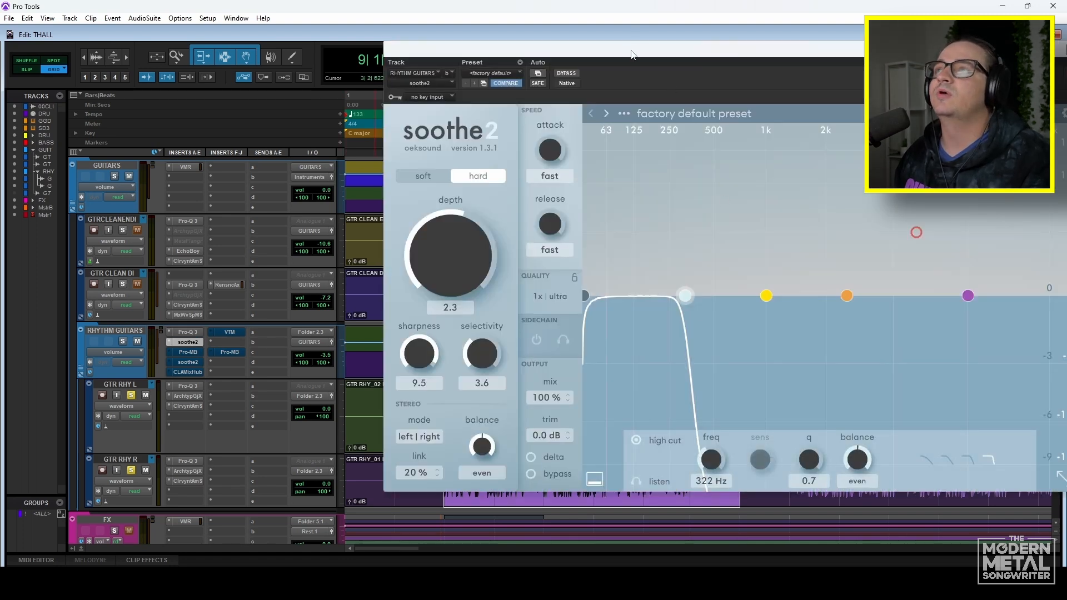
pyautogui.moveTo(632, 54); pyautogui.dragTo(510, 41)
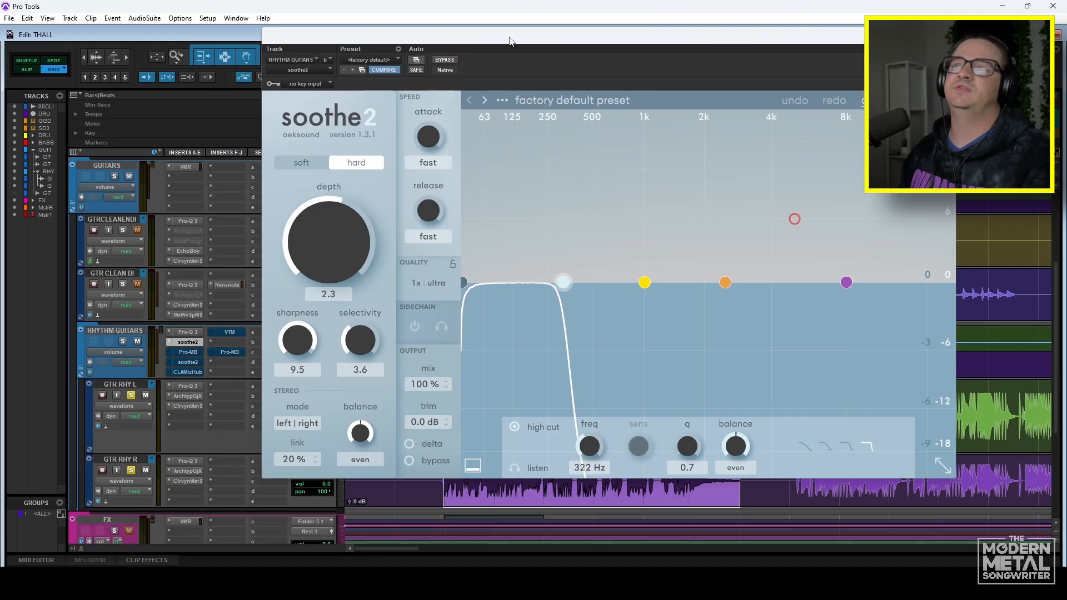
pyautogui.moveTo(361, 40); pyautogui.dragTo(388, 57)
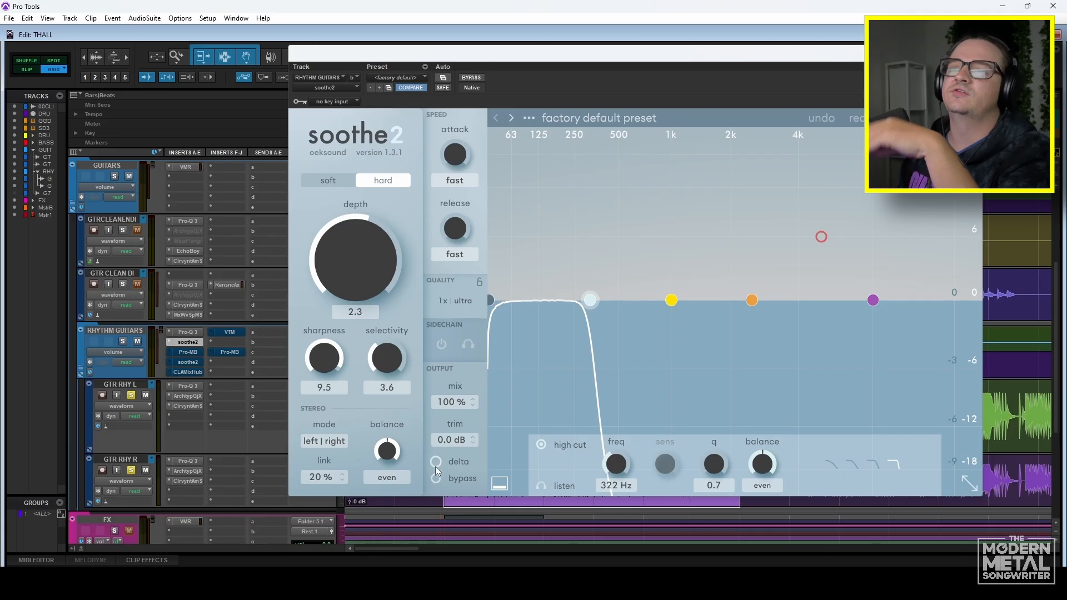
pyautogui.moveTo(431, 465)
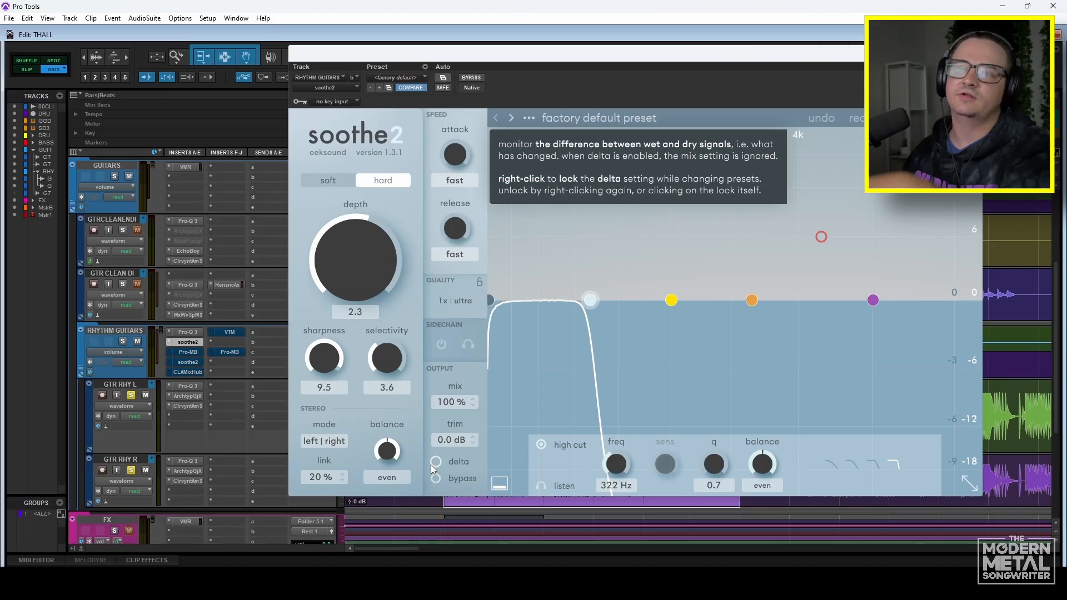
# Audition the first soothe2 during playback, monitor its delta signal, turn delta off again, and close the plugin.
pyautogui.press('space')
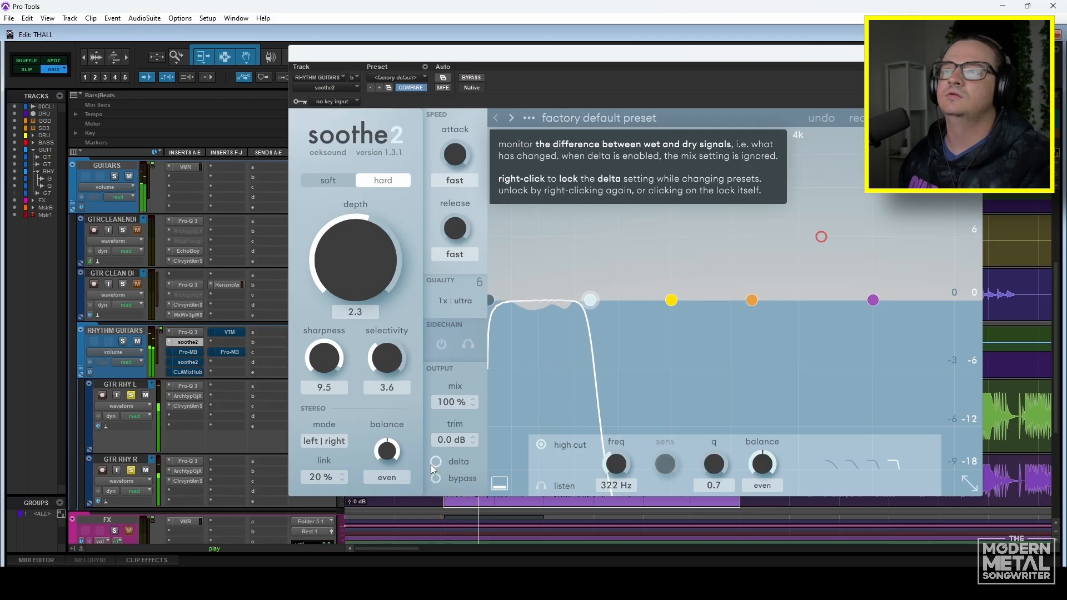
pyautogui.click(431, 465)
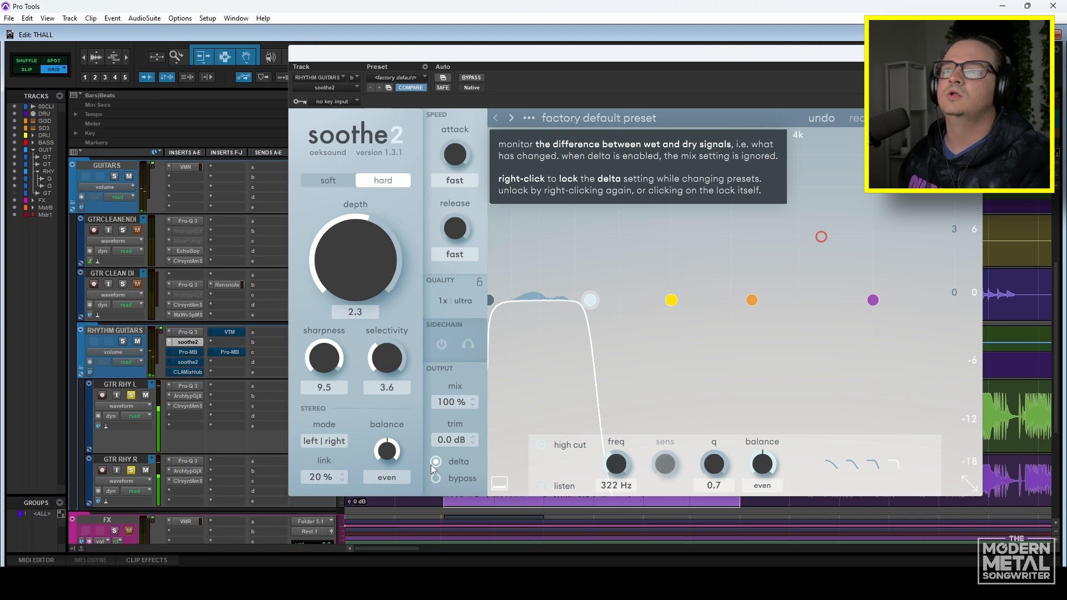
pyautogui.click(432, 464)
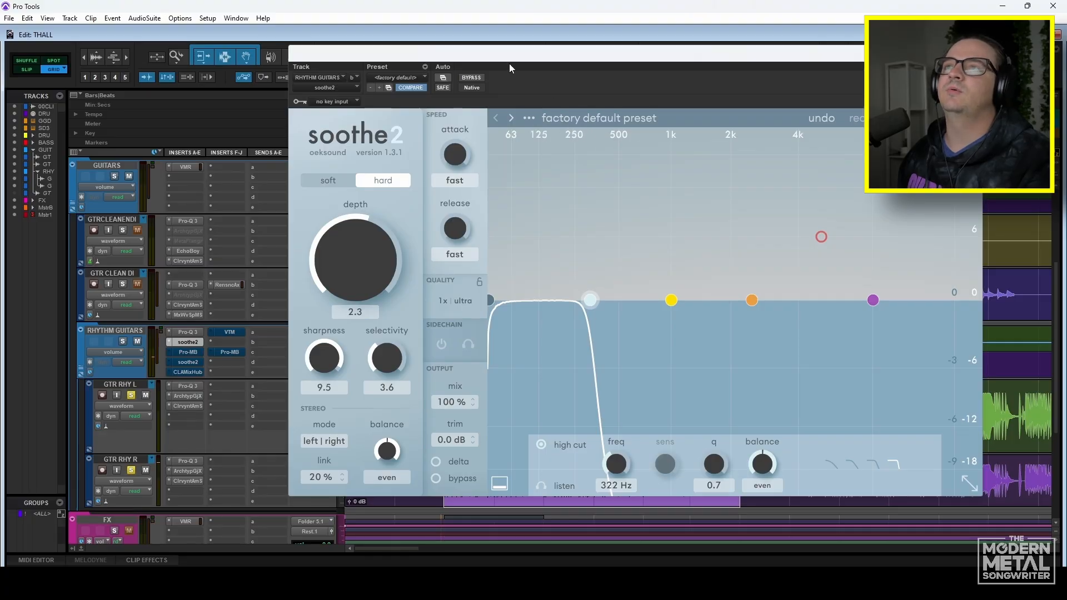
pyautogui.moveTo(503, 59); pyautogui.dragTo(481, 81)
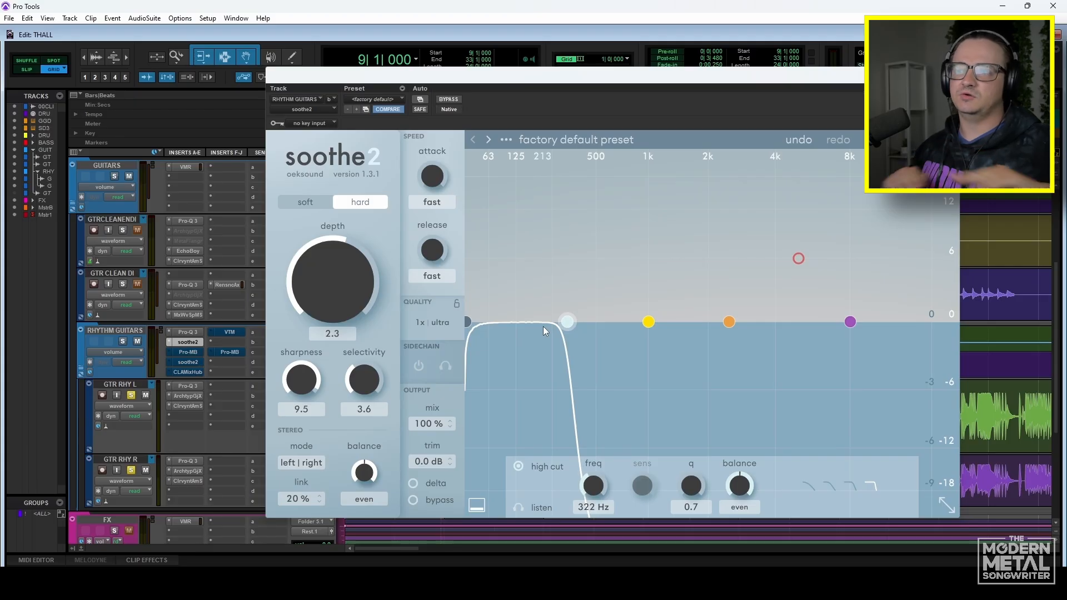
pyautogui.moveTo(505, 78); pyautogui.dragTo(488, 57)
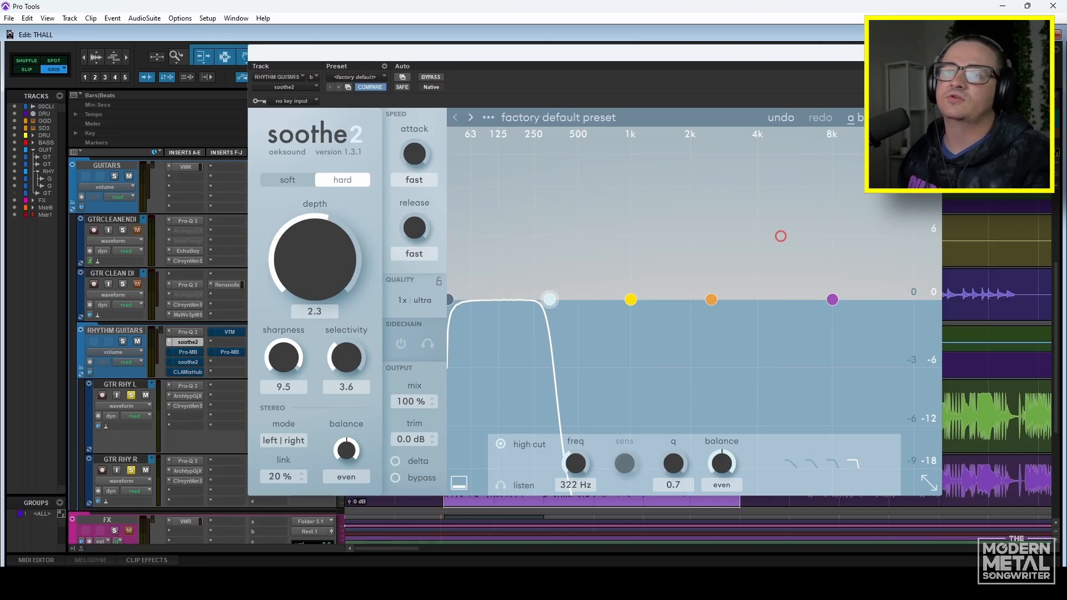
pyautogui.click(931, 53)
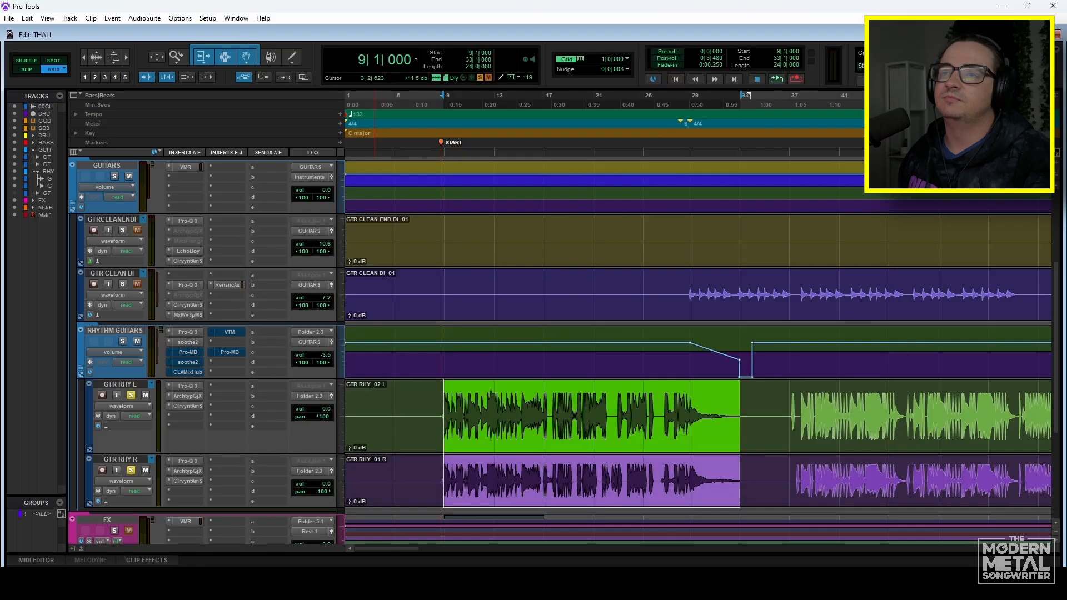
# Enable and open the first Pro-MB on RHYTHM GUITARS, audition its low band during playback, and close it.
pyautogui.click(188, 353)
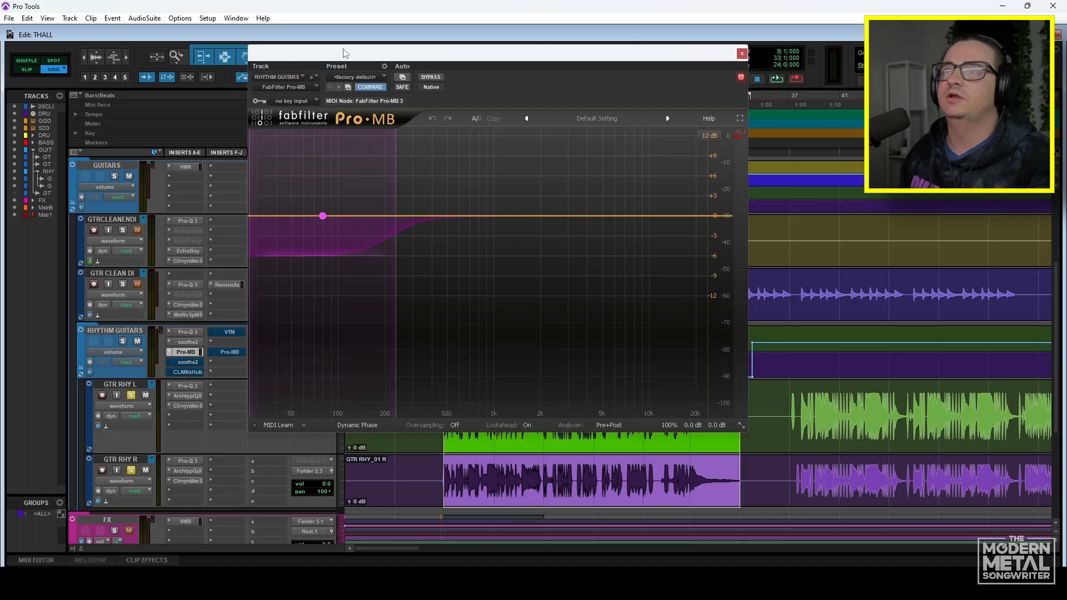
pyautogui.moveTo(343, 52); pyautogui.dragTo(567, 97)
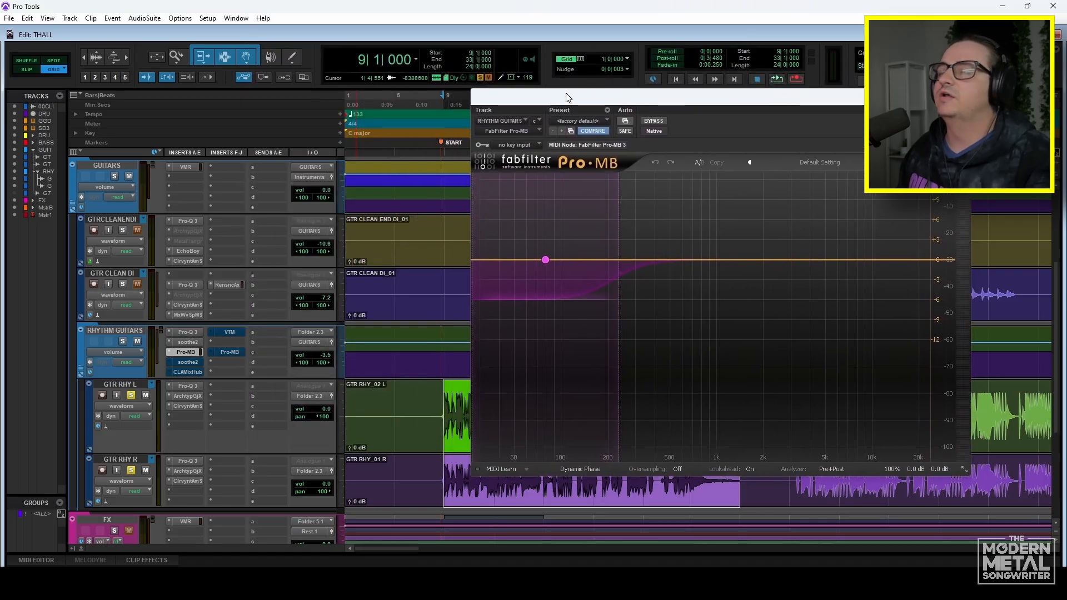
pyautogui.press('space')
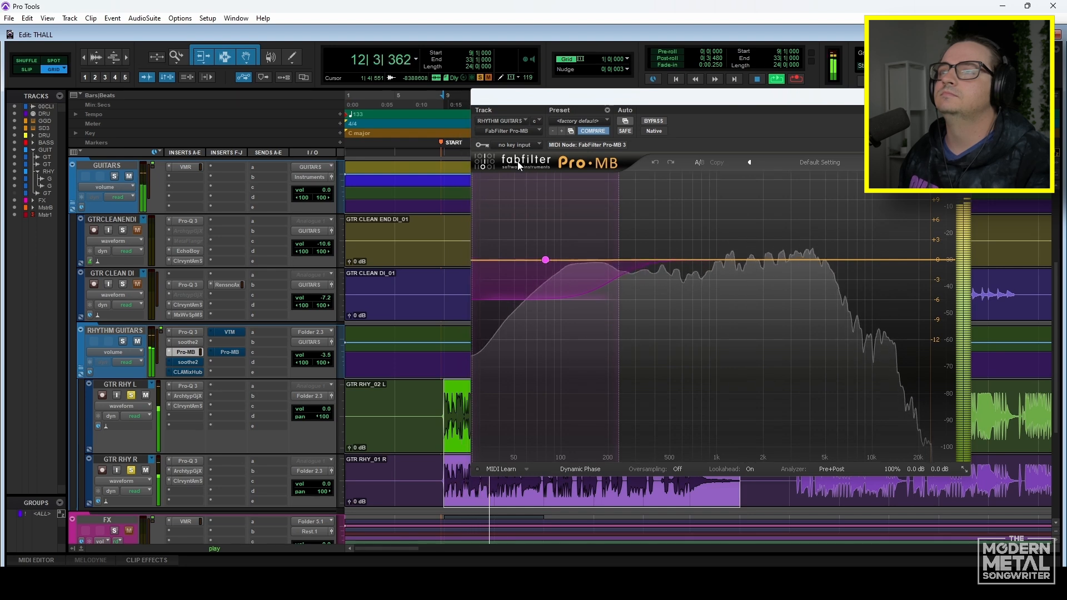
pyautogui.moveTo(571, 109); pyautogui.dragTo(513, 108)
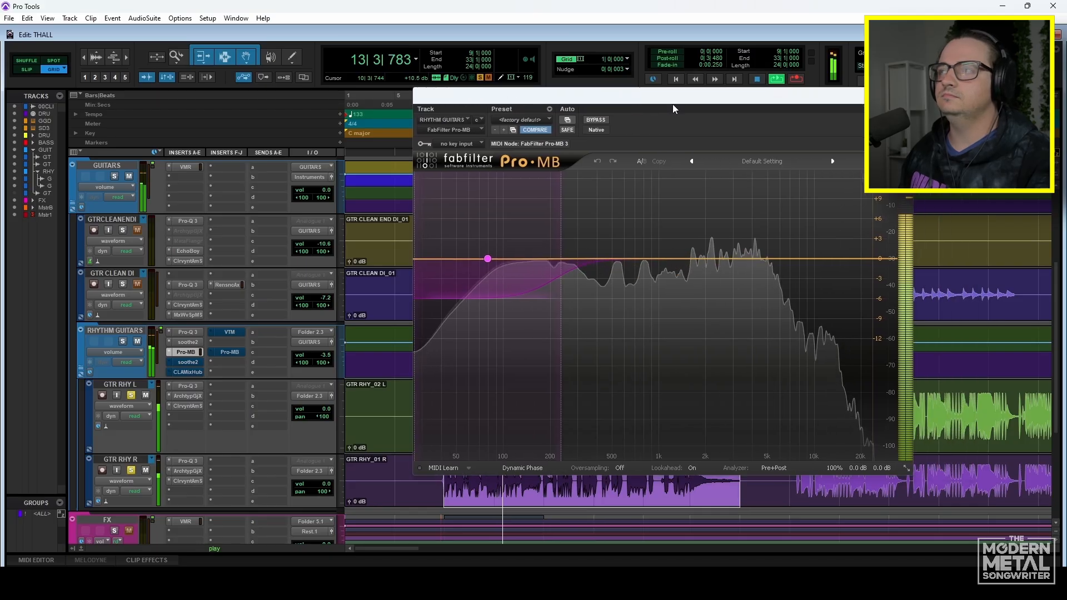
pyautogui.press('space')
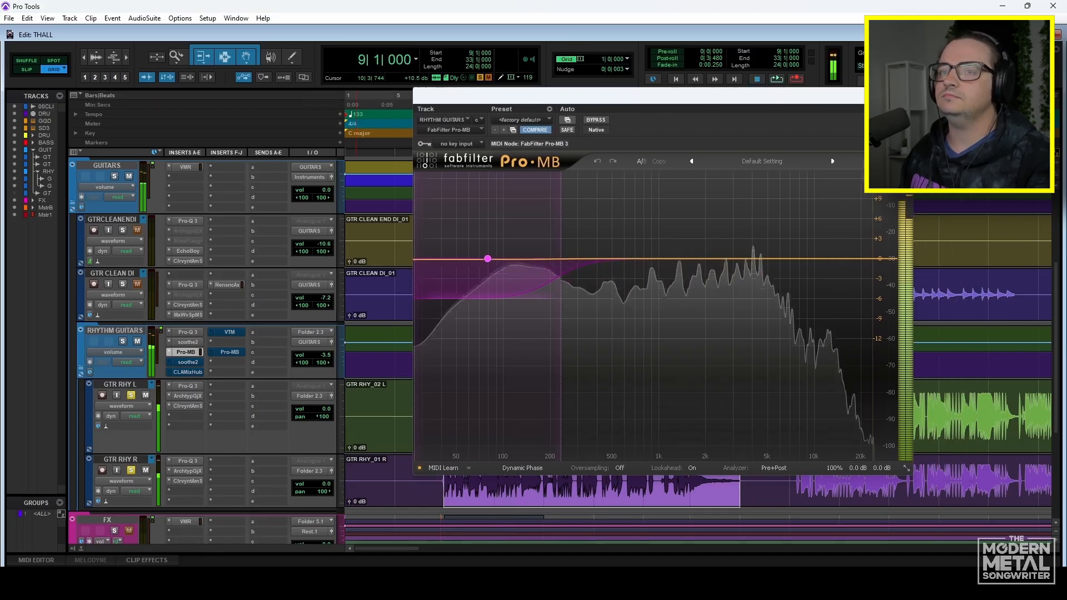
pyautogui.click(185, 352)
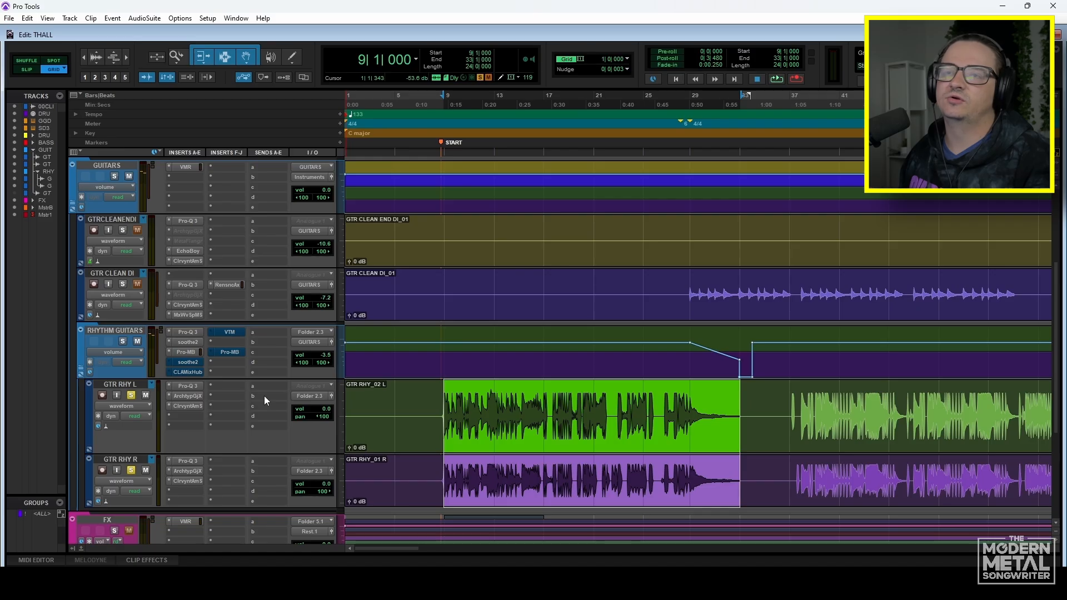
# Reopen the RHYTHM GUITARS Pro-Q 3 to review its 95.987 Hz dynamic band, and close it.
pyautogui.click(195, 332)
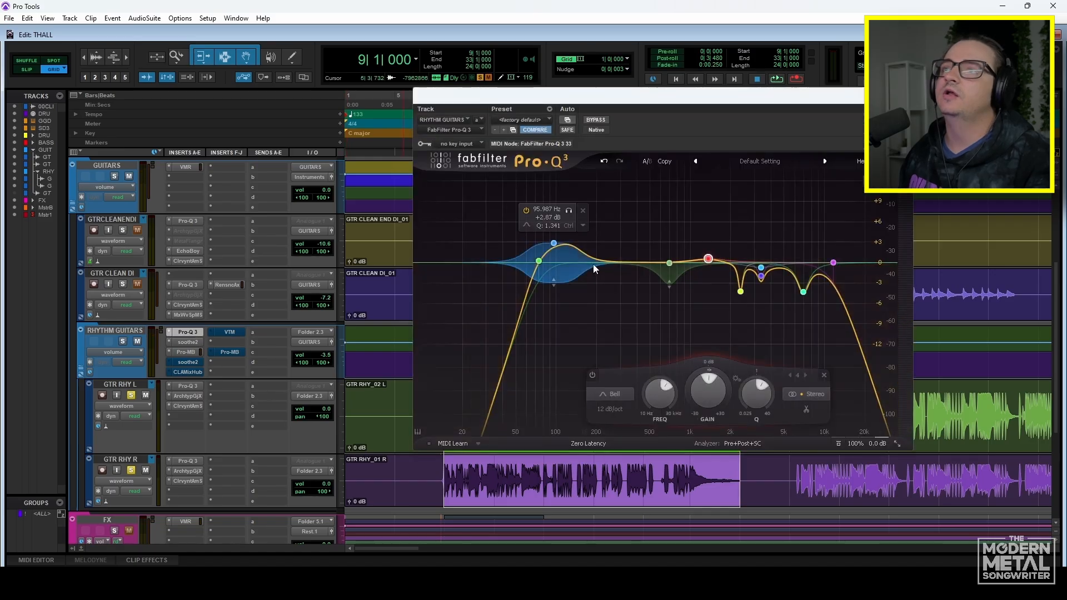
pyautogui.click(901, 95)
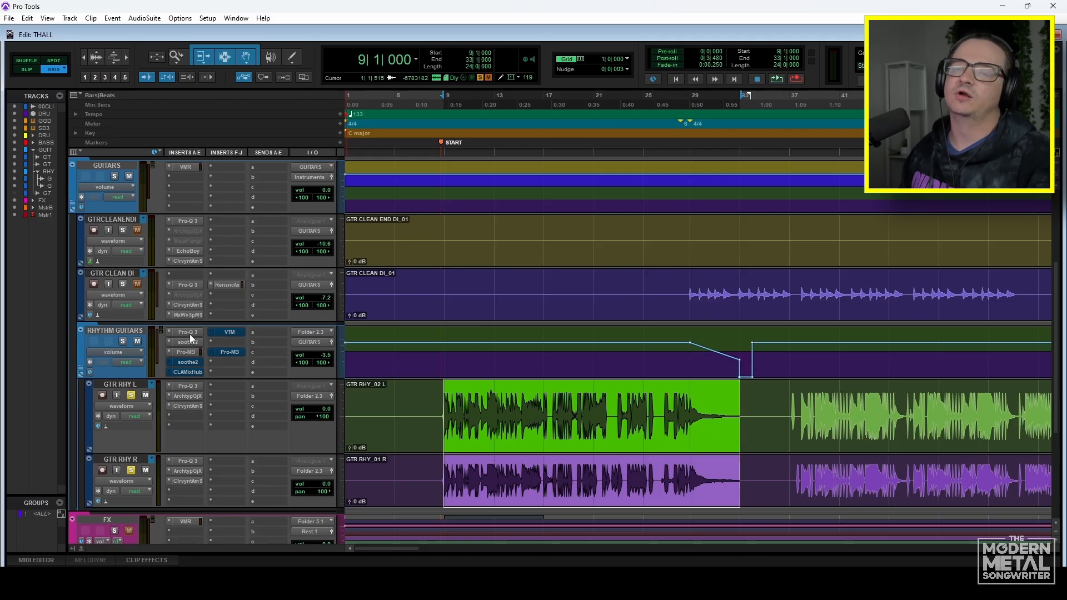
# Enable and open the second soothe2 on RHYTHM GUITARS and audition it with playback starting at bar 15.
pyautogui.click(188, 362)
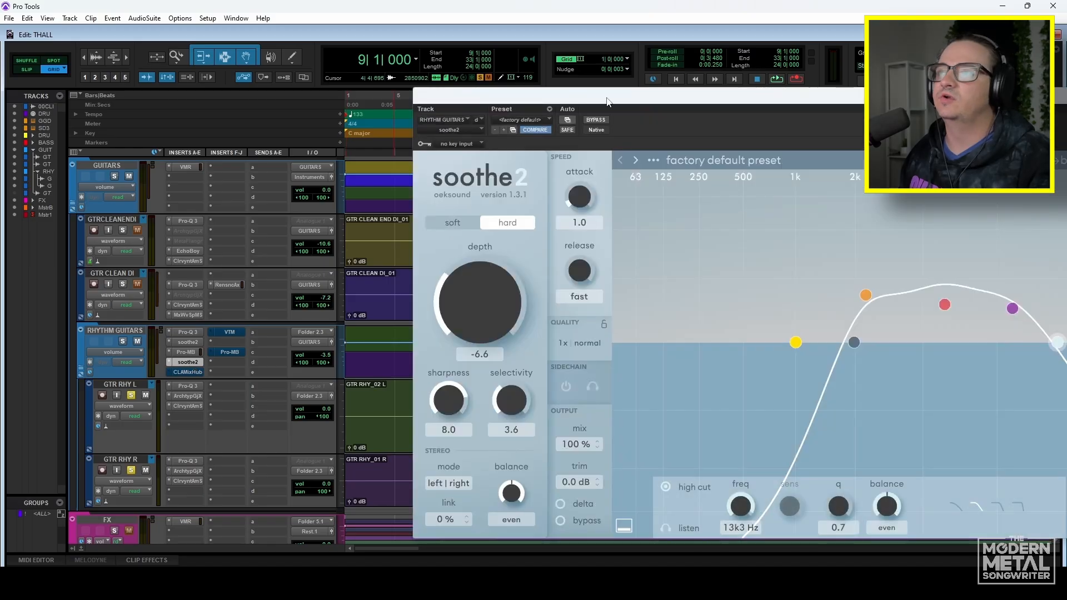
pyautogui.moveTo(607, 102); pyautogui.dragTo(399, 76)
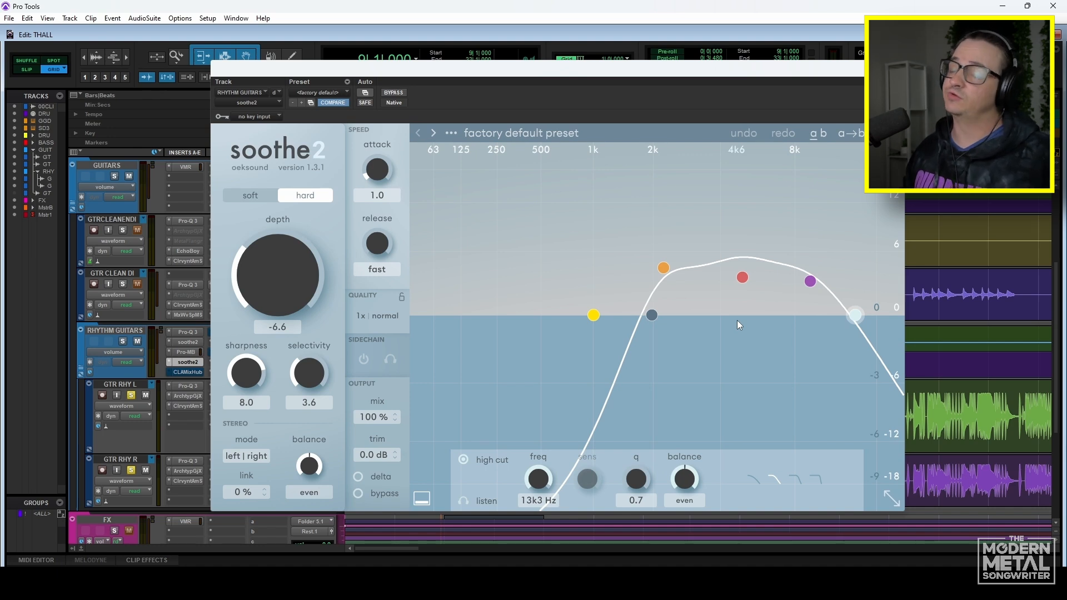
pyautogui.moveTo(518, 74); pyautogui.dragTo(550, 454)
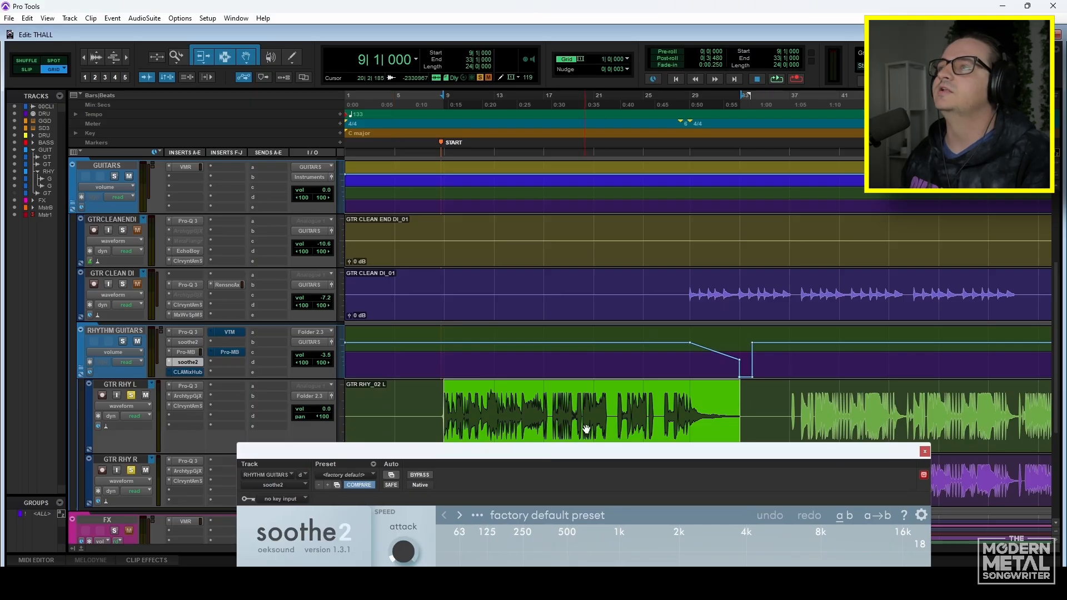
pyautogui.click(519, 414)
pyautogui.moveTo(403, 453); pyautogui.dragTo(415, 71)
pyautogui.press('space')
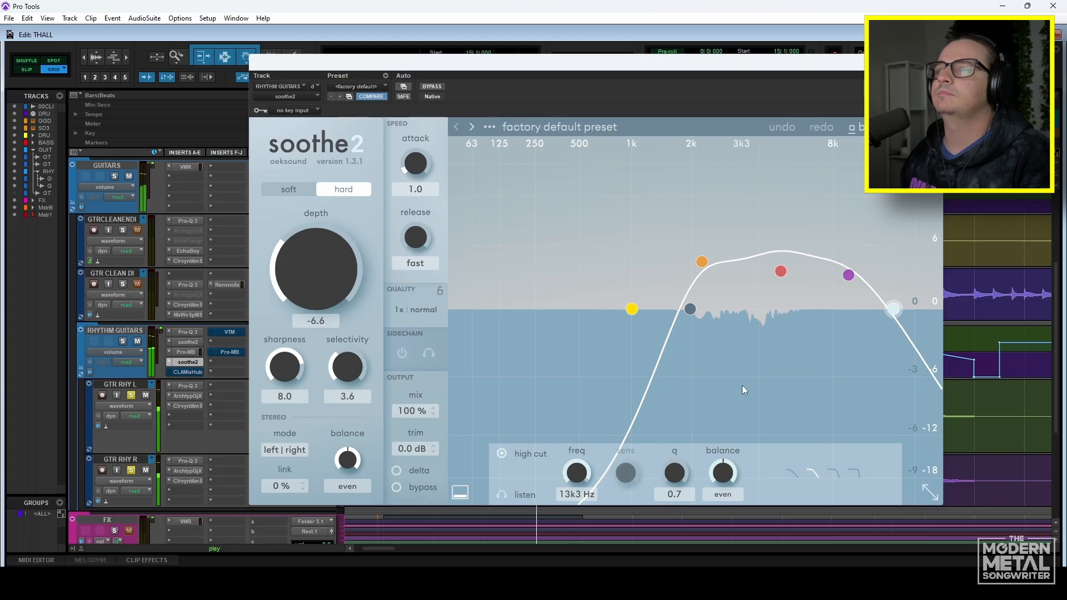
pyautogui.press('space')
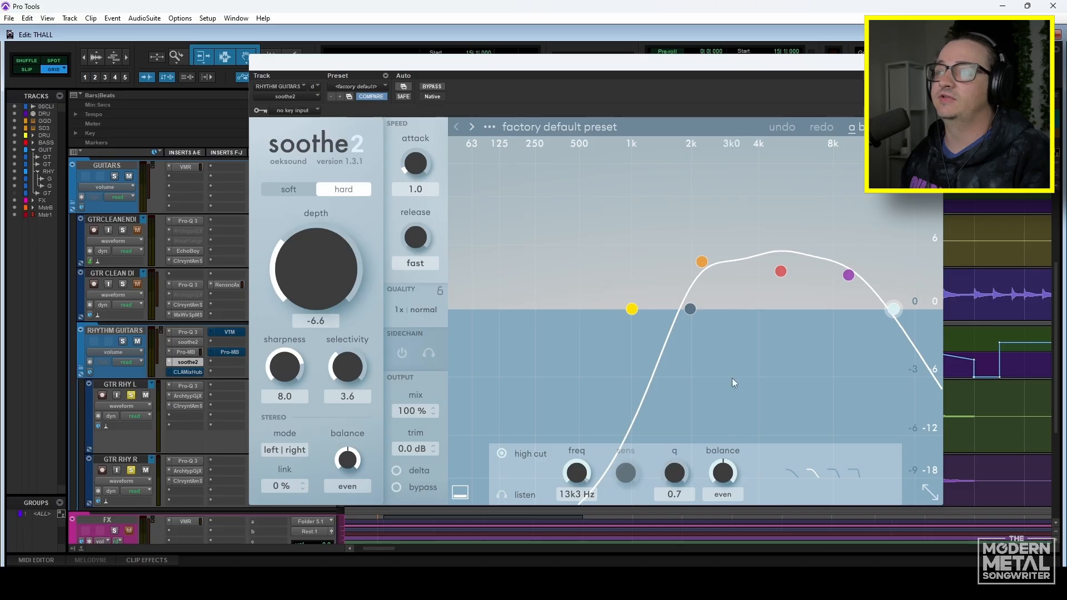
pyautogui.press('space')
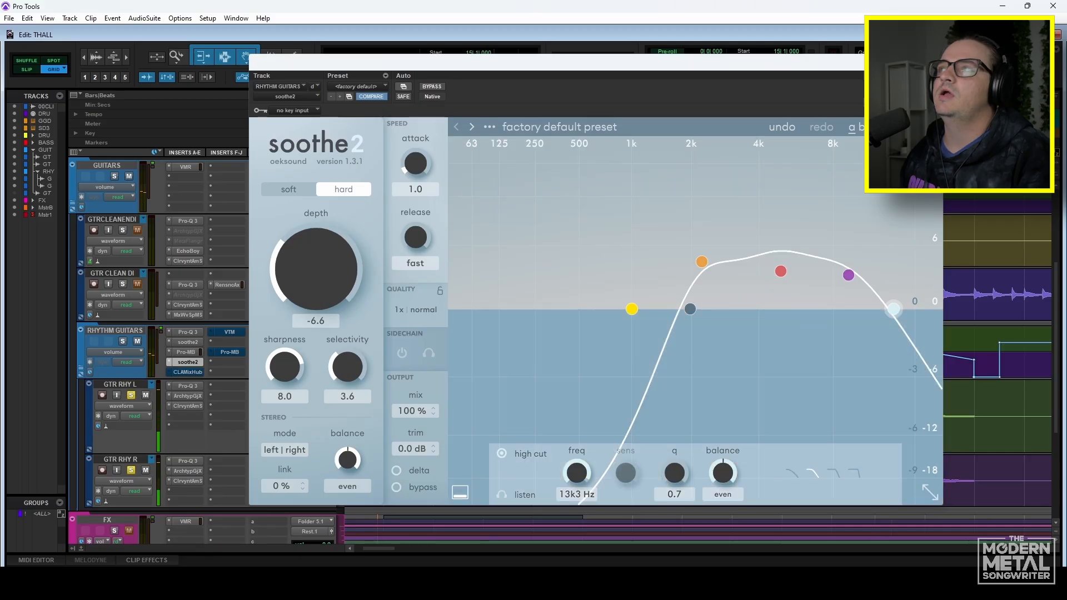
# Close the second soothe2 on RHYTHM GUITARS, enable and open CLA MixHub, and reposition its window over the timeline.
pyautogui.click(188, 362)
pyautogui.click(184, 372)
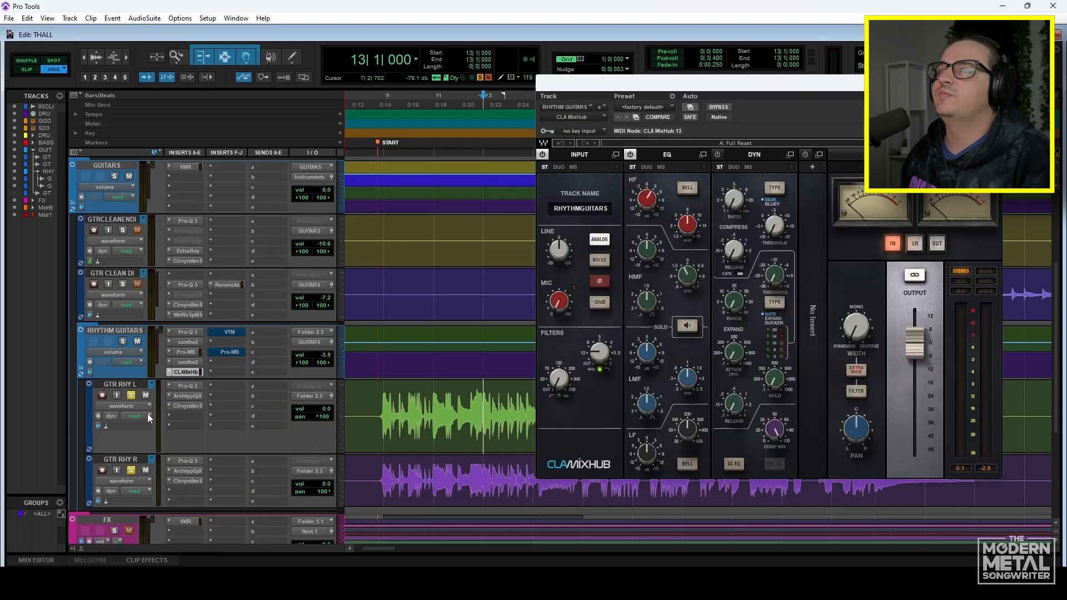
pyautogui.moveTo(634, 89); pyautogui.dragTo(466, 102)
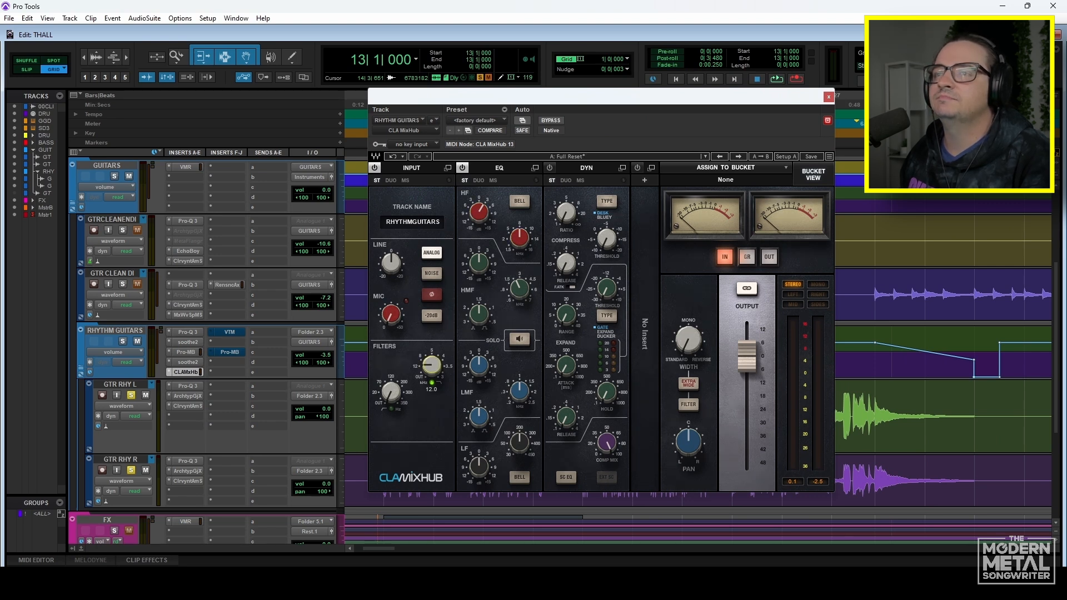
# Reopen the RHYTHM GUITARS Pro-Q 3 to review its 11664 Hz high-cut band, and close it.
pyautogui.click(194, 332)
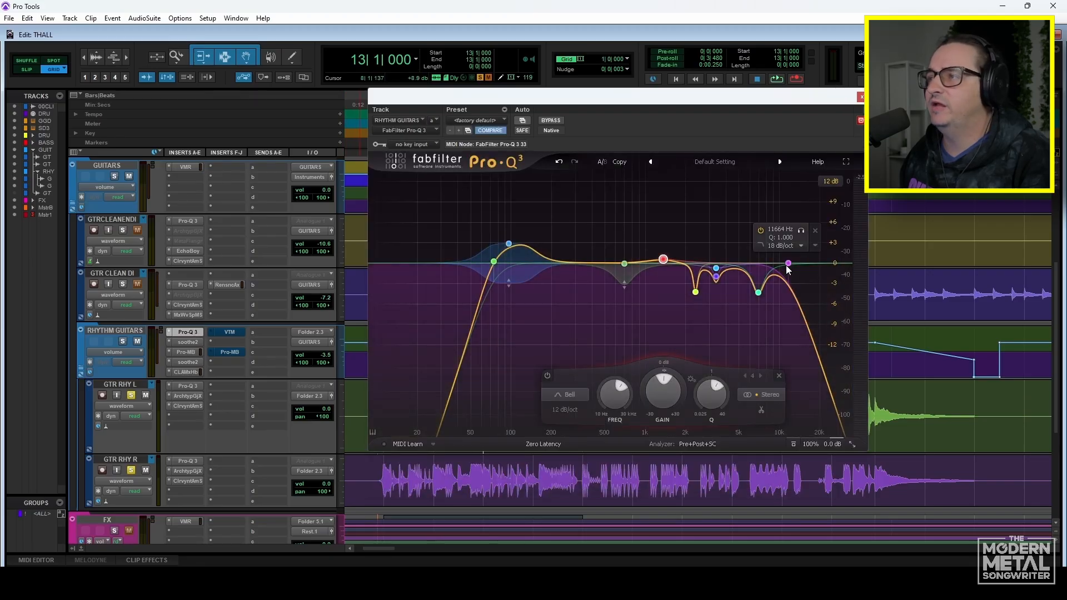
pyautogui.click(861, 97)
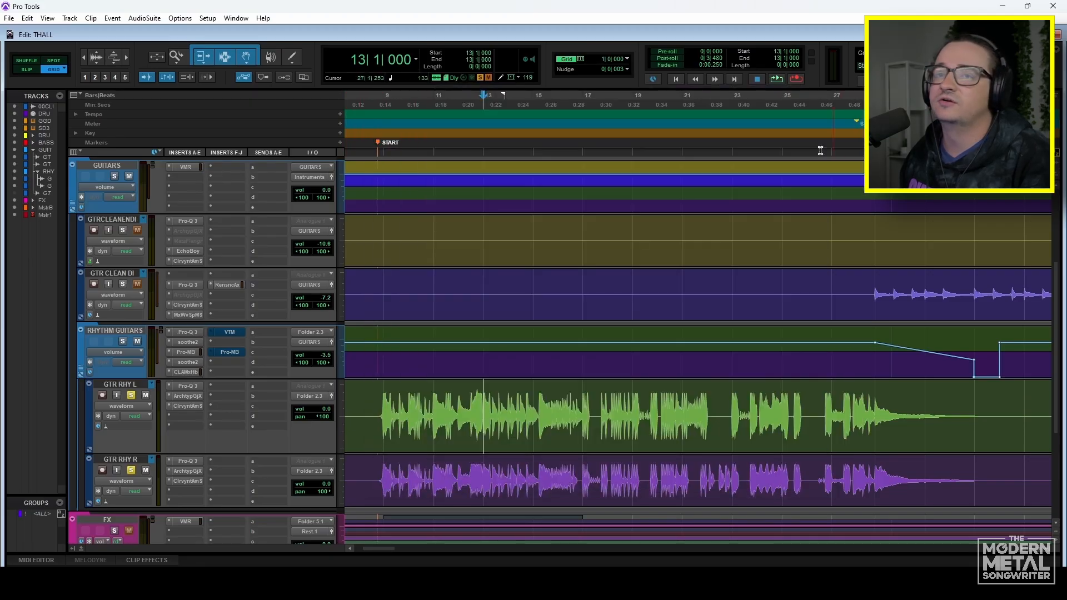
# Reopen CLA MixHub on RHYTHM GUITARS, compare it bypassed and active during playback from bar 13, and close it.
pyautogui.click(187, 372)
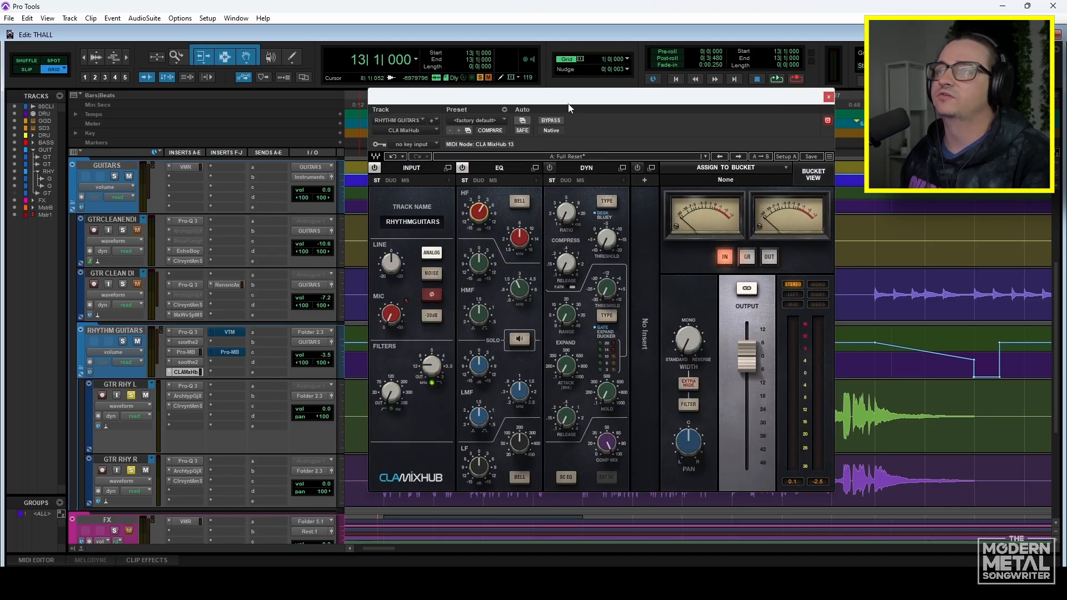
pyautogui.press('space')
pyautogui.click(552, 120)
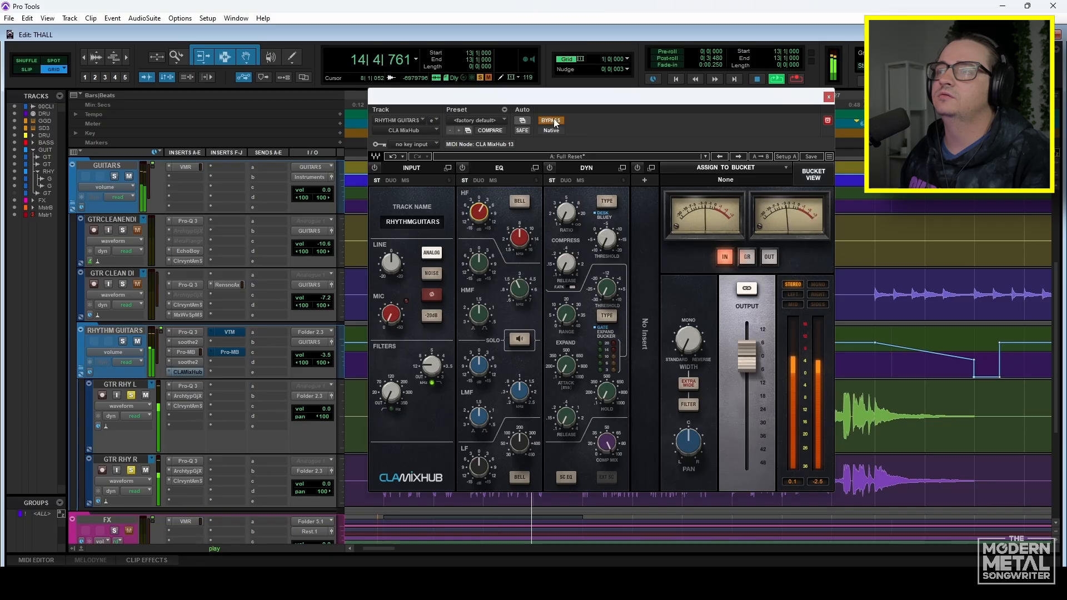
pyautogui.click(554, 121)
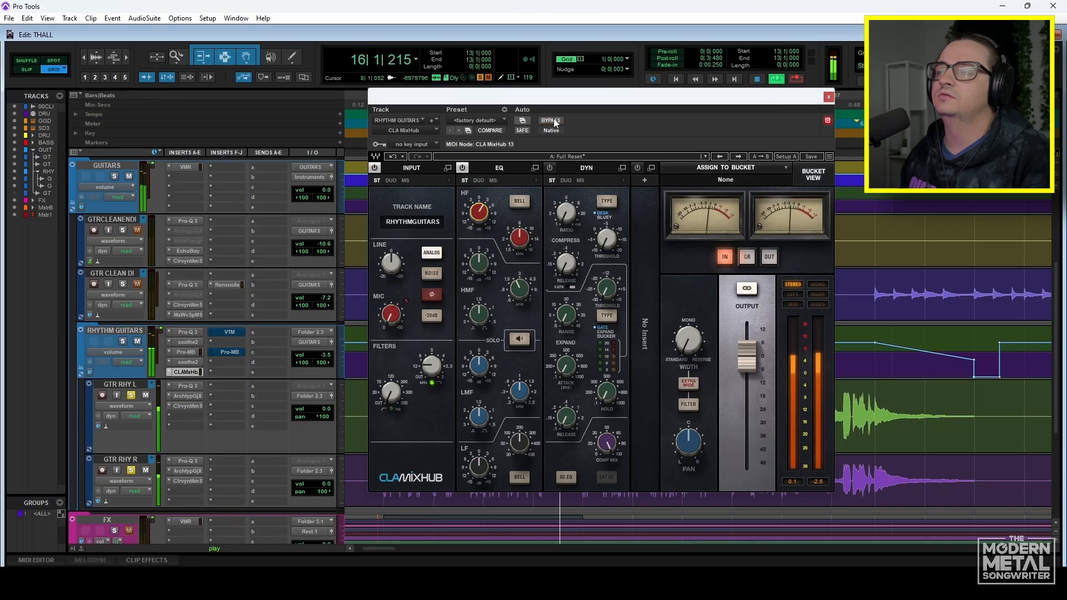
pyautogui.press('space')
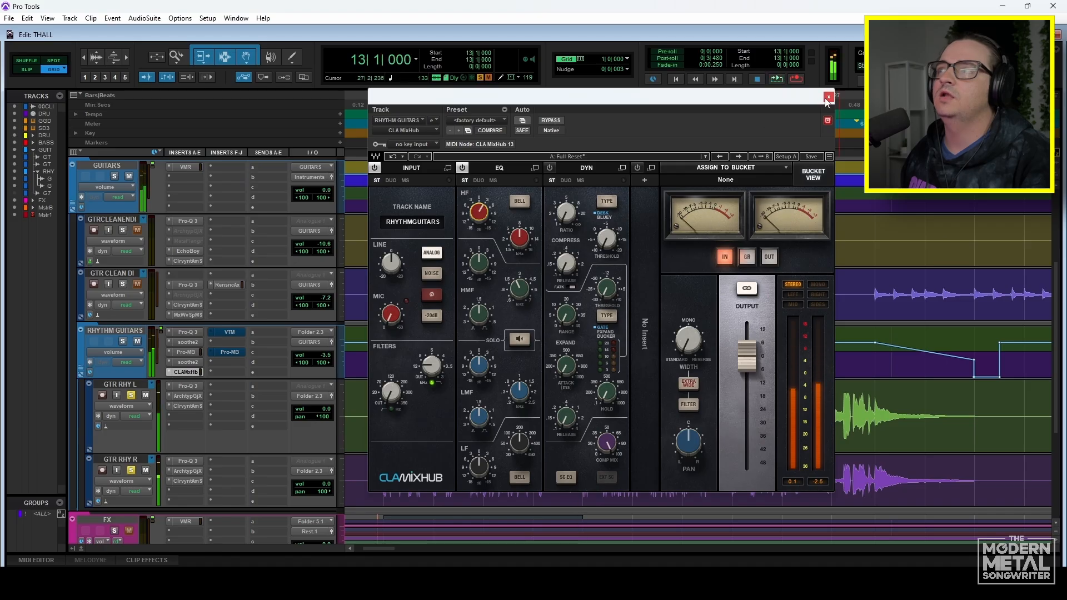
pyautogui.click(828, 96)
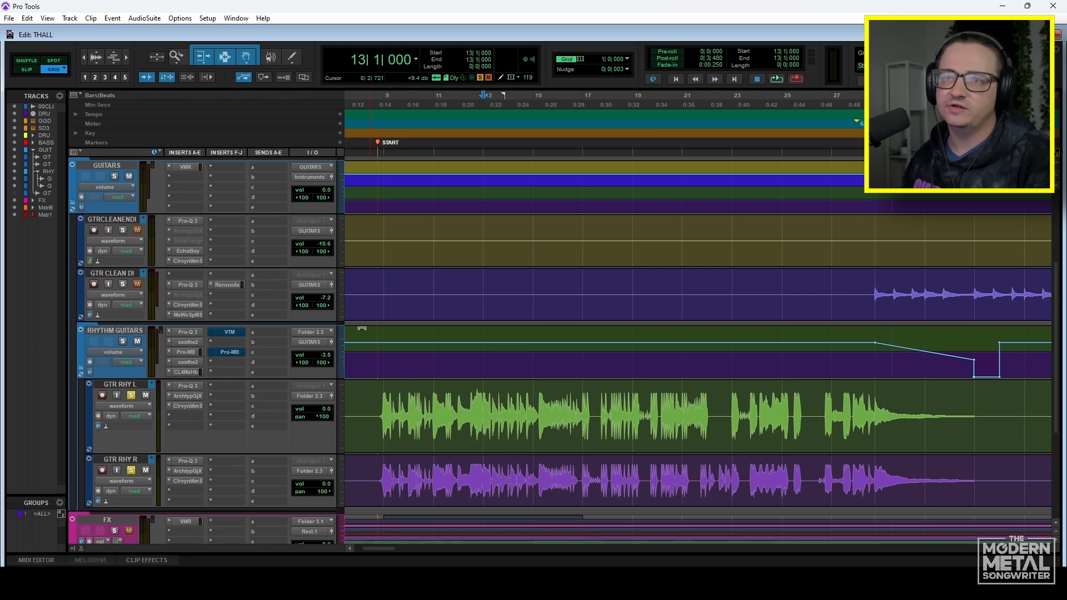
# Enable and open Virtual Tape Machines on RHYTHM GUITARS, compare it bypassed and active during playback from bar 13, and close it.
pyautogui.click(229, 333)
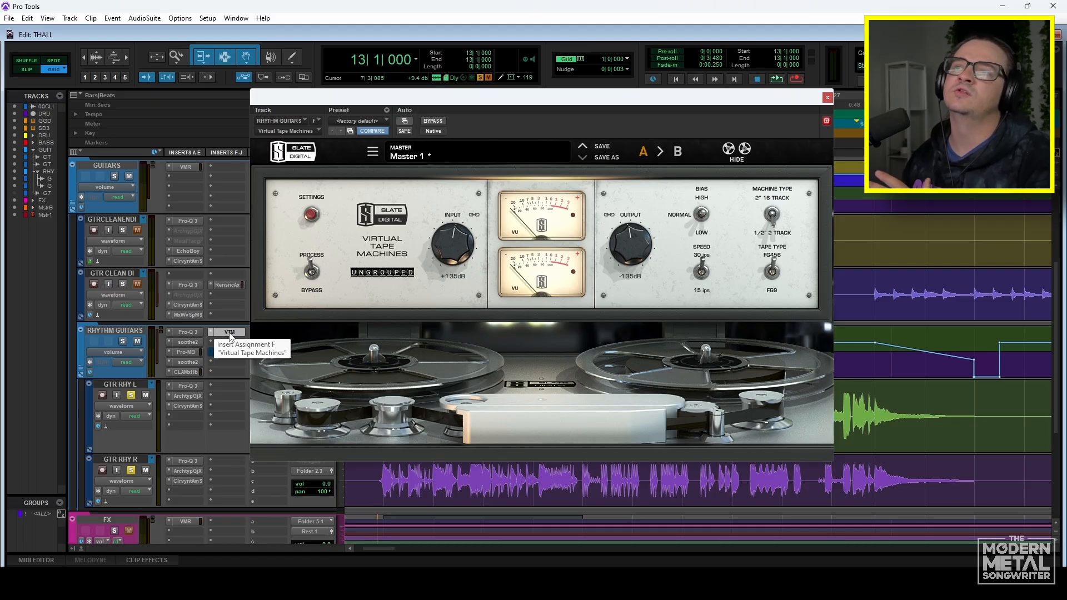
pyautogui.press('space')
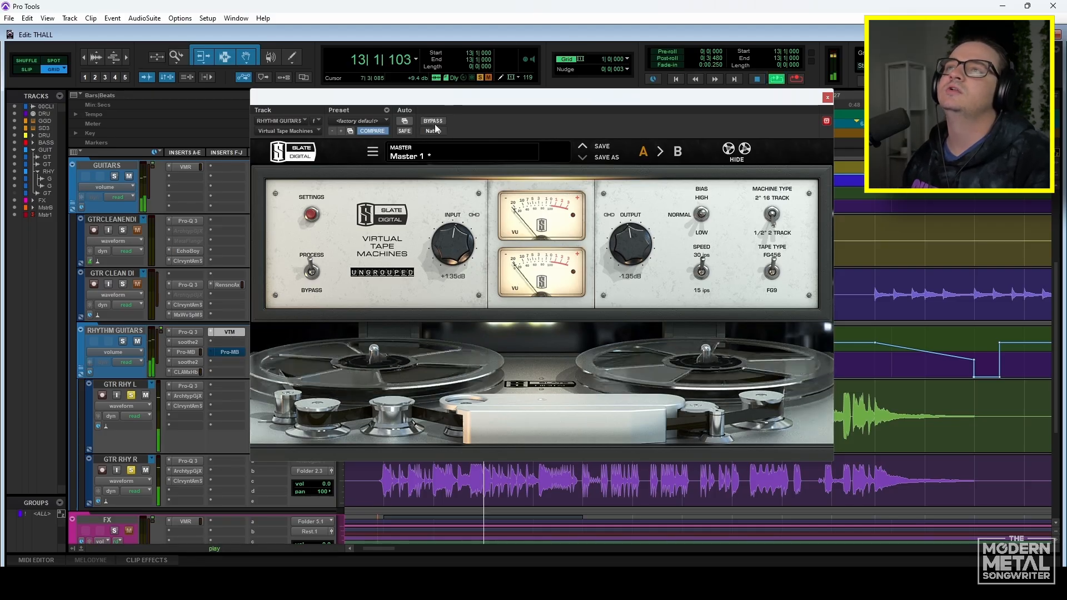
pyautogui.click(433, 121)
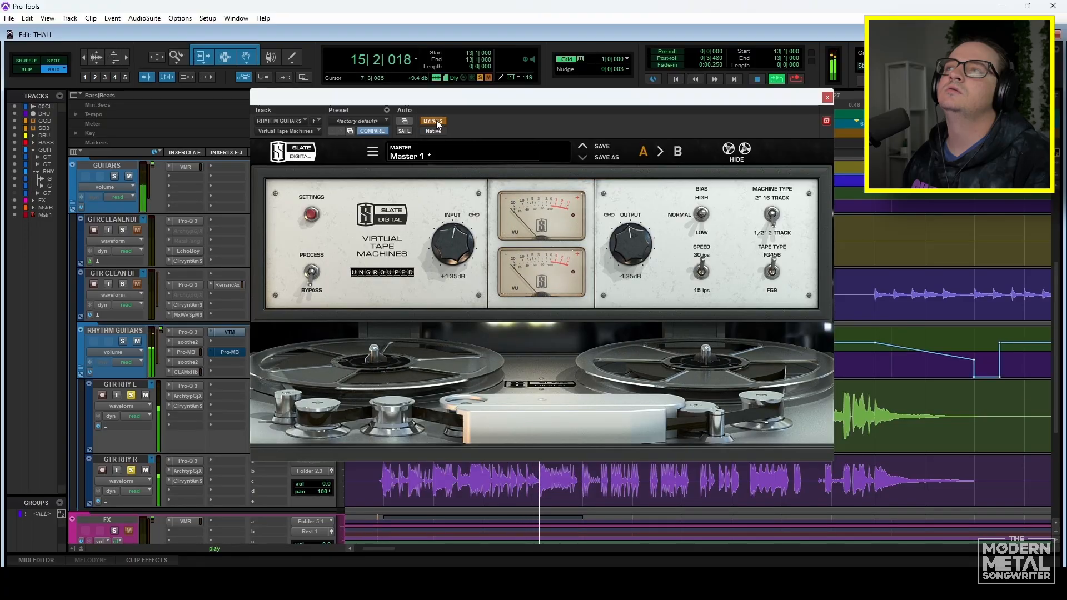
pyautogui.click(433, 121)
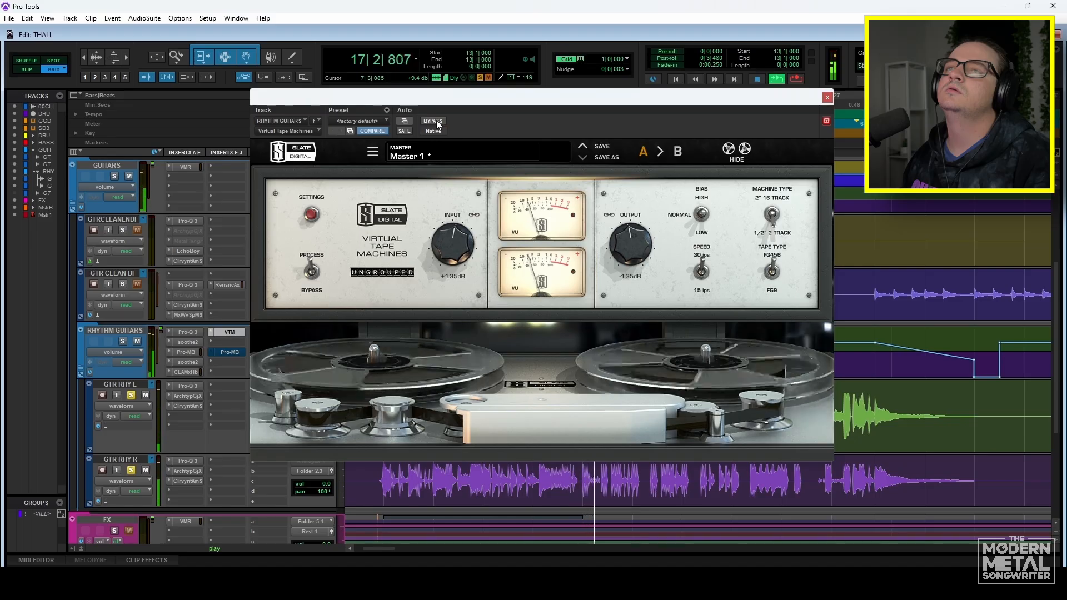
pyautogui.click(437, 122)
pyautogui.click(437, 122)
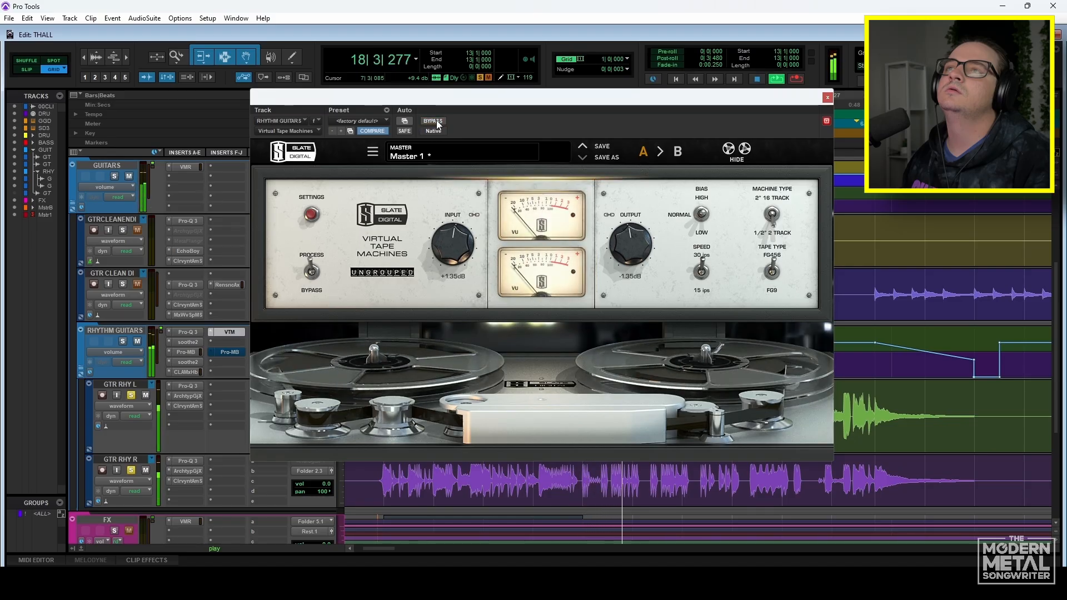
pyautogui.click(827, 100)
pyautogui.press('space')
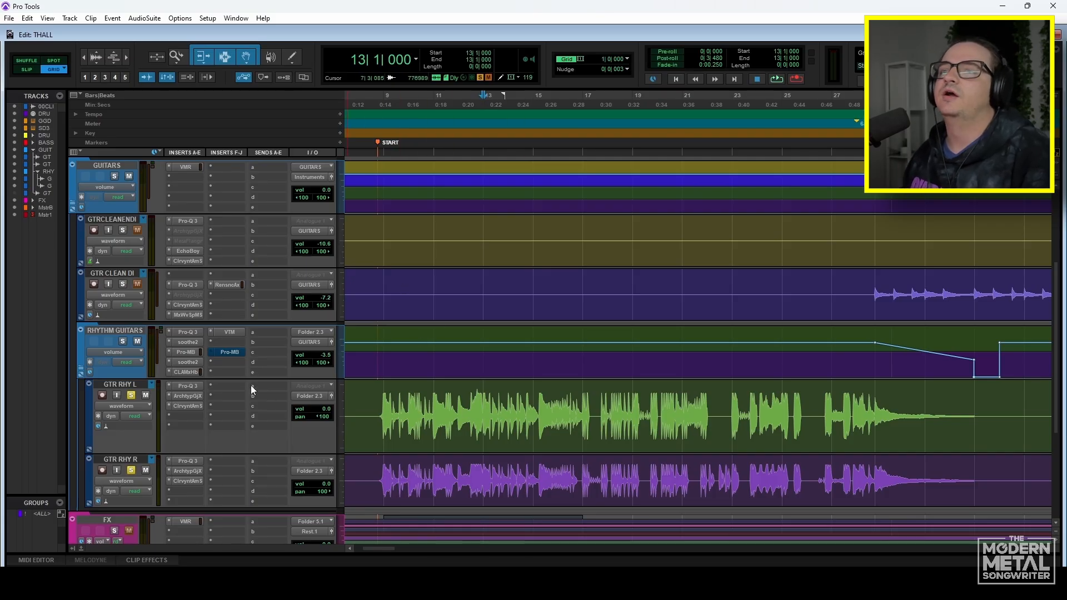
# Enable and open the second Pro-MB on RHYTHM GUITARS, review the settings of its low compression band, and close it.
pyautogui.click(231, 352)
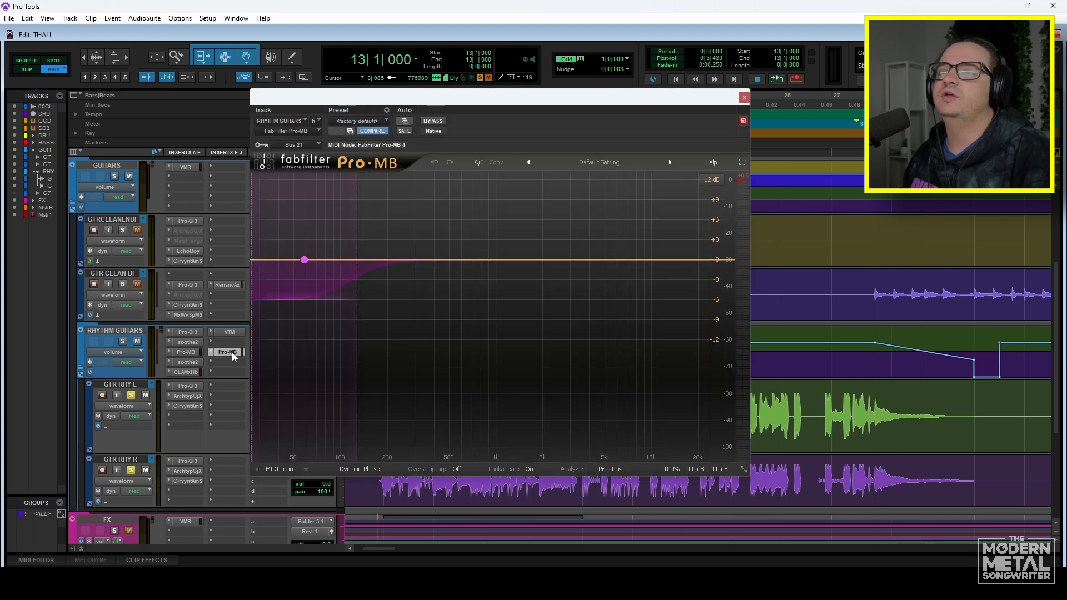
pyautogui.moveTo(304, 262)
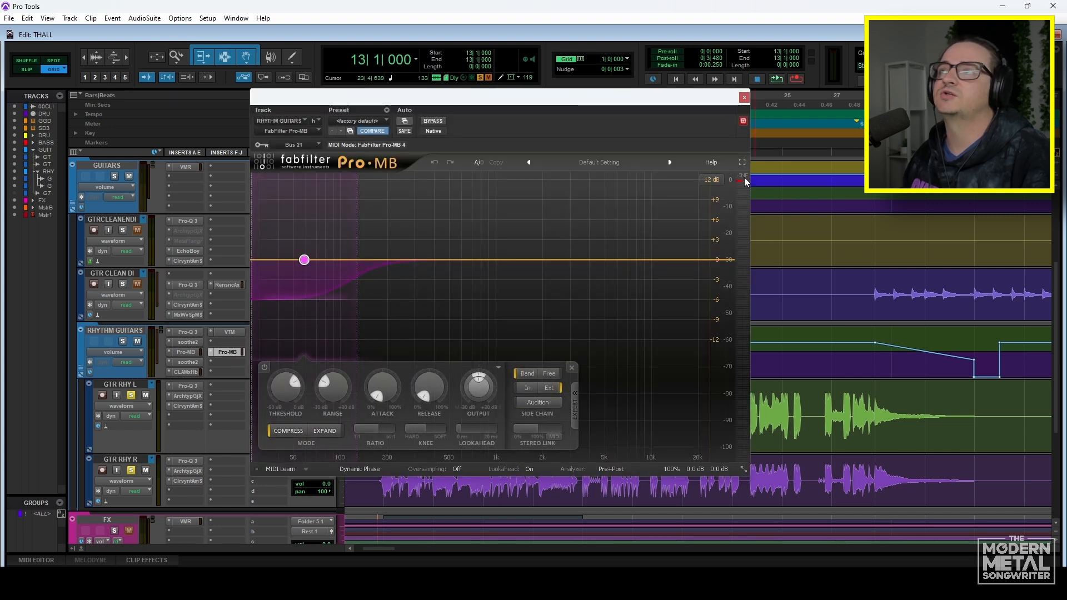
pyautogui.click(743, 97)
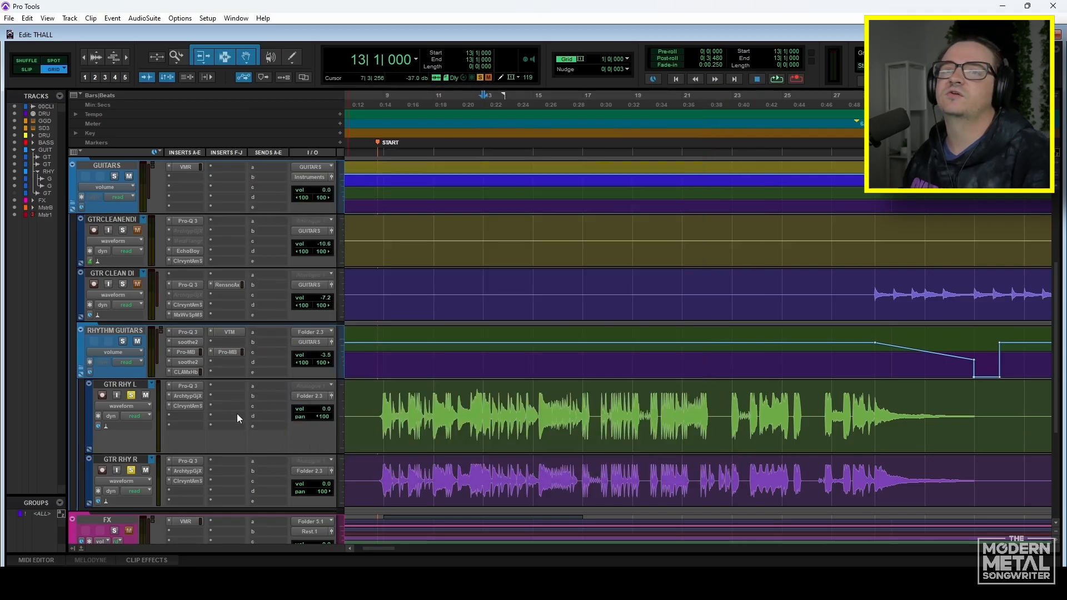
# Solo the DRUMS folder and start playback from bar 9.
pyautogui.scroll(3, 171, 369)
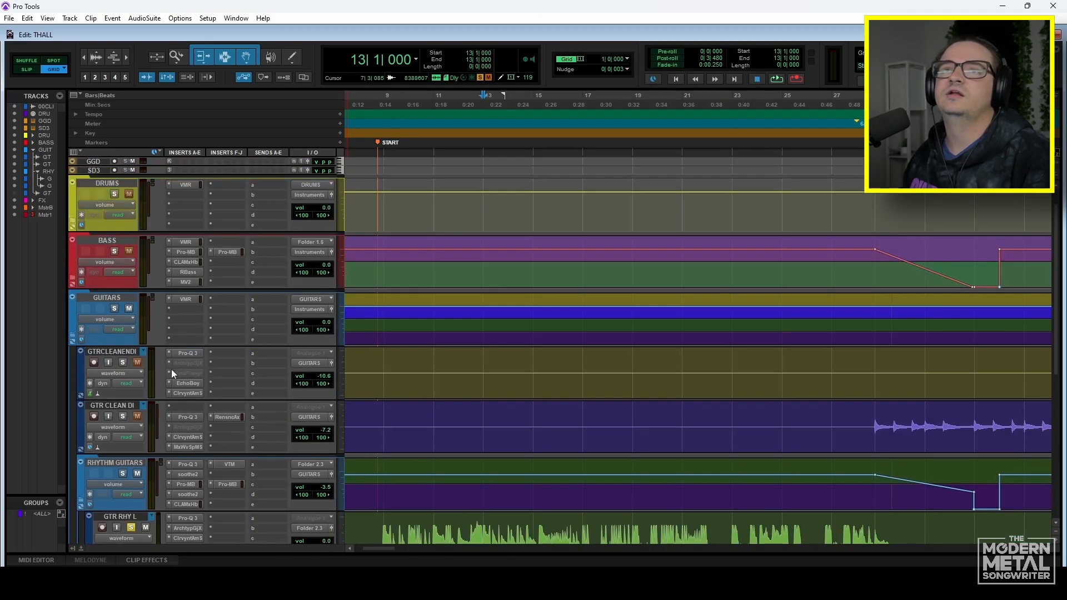
pyautogui.click(113, 194)
pyautogui.scroll(-1, 298, 355)
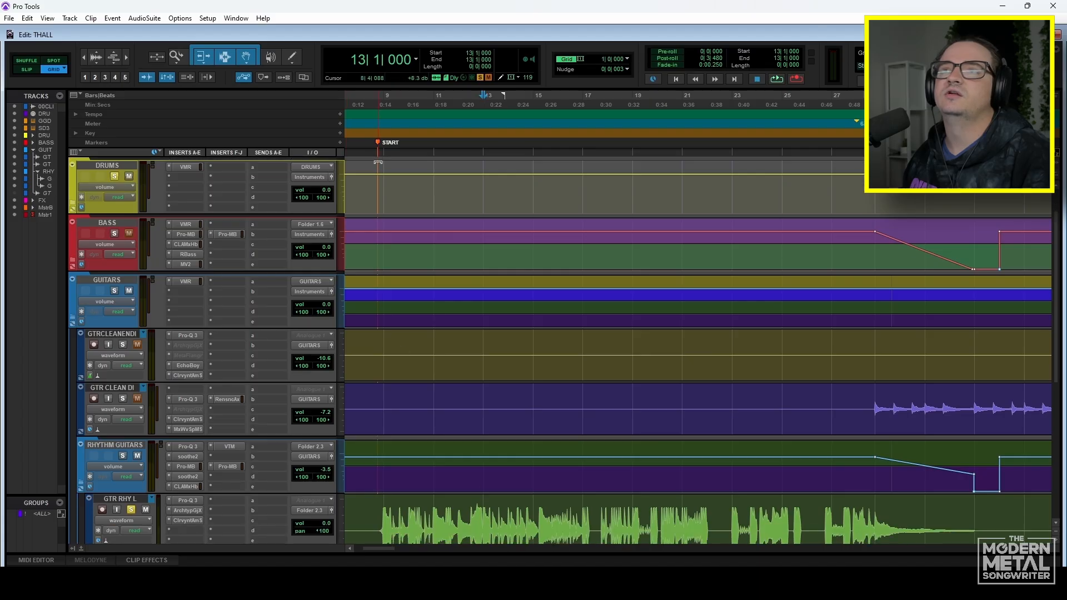
pyautogui.click(392, 272)
pyautogui.press('space')
pyautogui.scroll(-6, 263, 485)
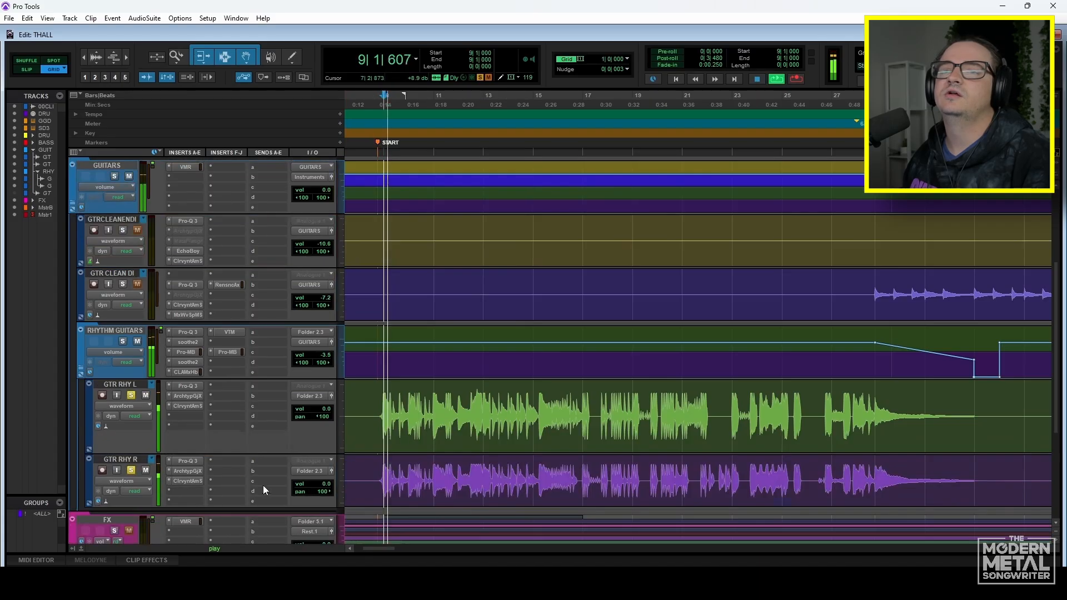
# Reopen the second Pro-MB on RHYTHM GUITARS, compare it bypassed and active against the drums, close it, and stop playback.
pyautogui.click(228, 352)
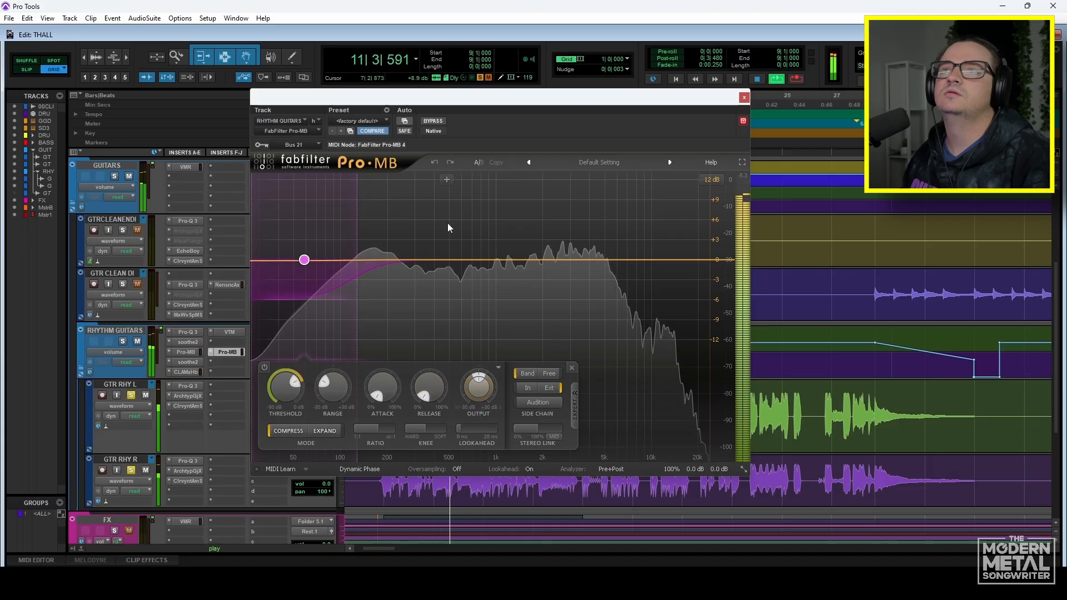
pyautogui.click(433, 123)
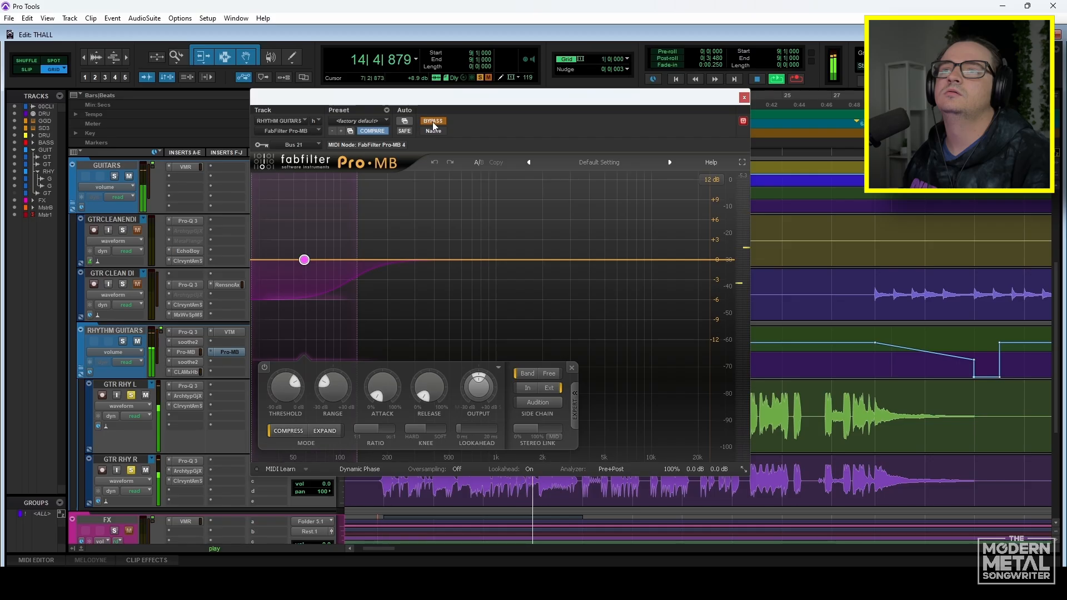
pyautogui.click(434, 123)
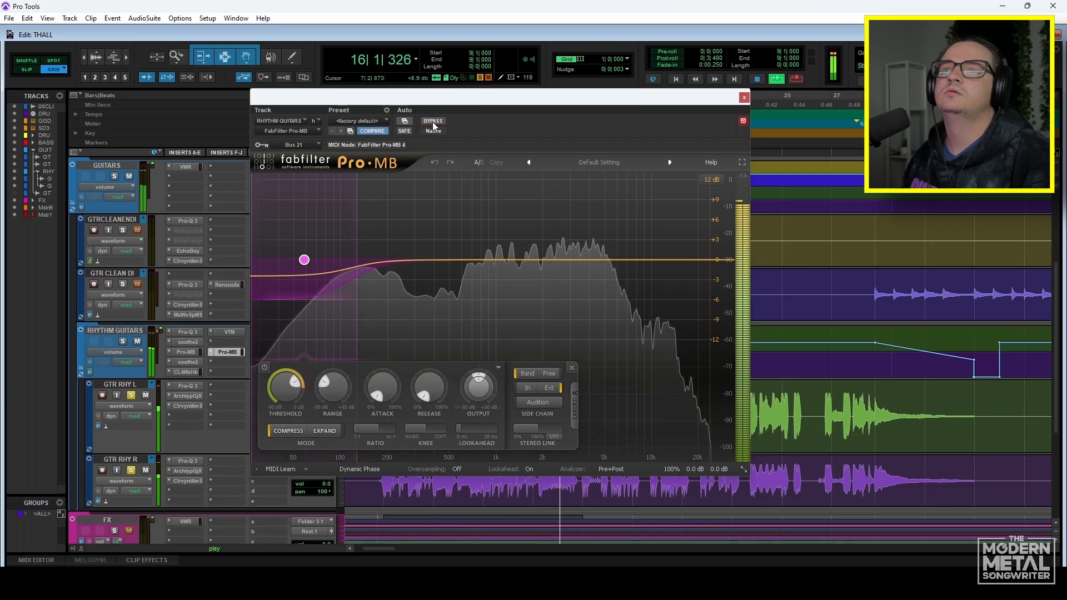
pyautogui.click(744, 99)
pyautogui.press('space')
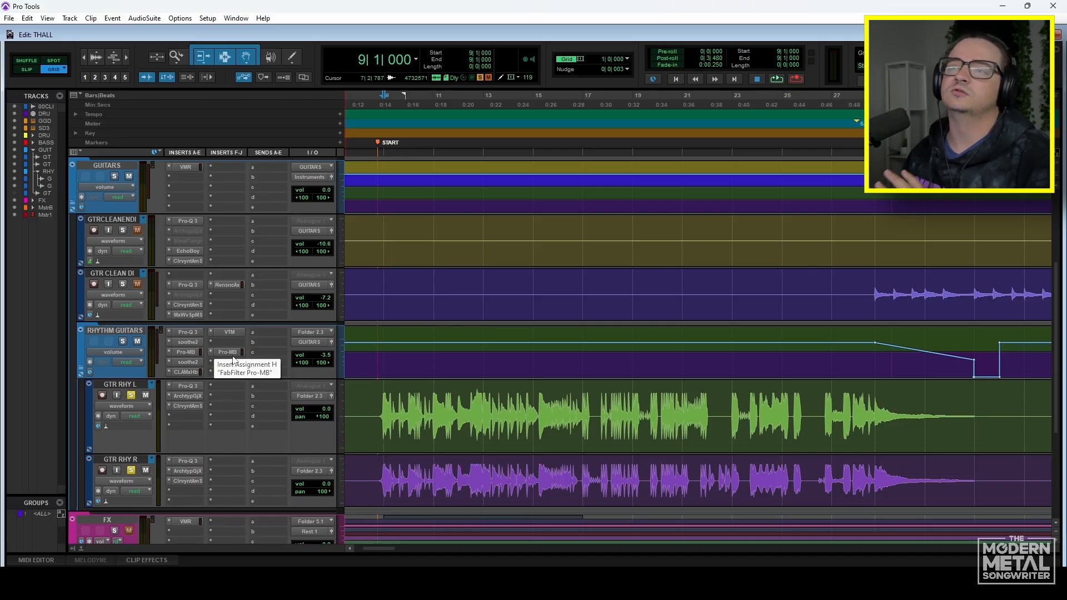
# Audition the full RHYTHM GUITARS plugin chain together with the soloed drums from bar 9, and stop playback.
pyautogui.scroll(-2, 233, 361)
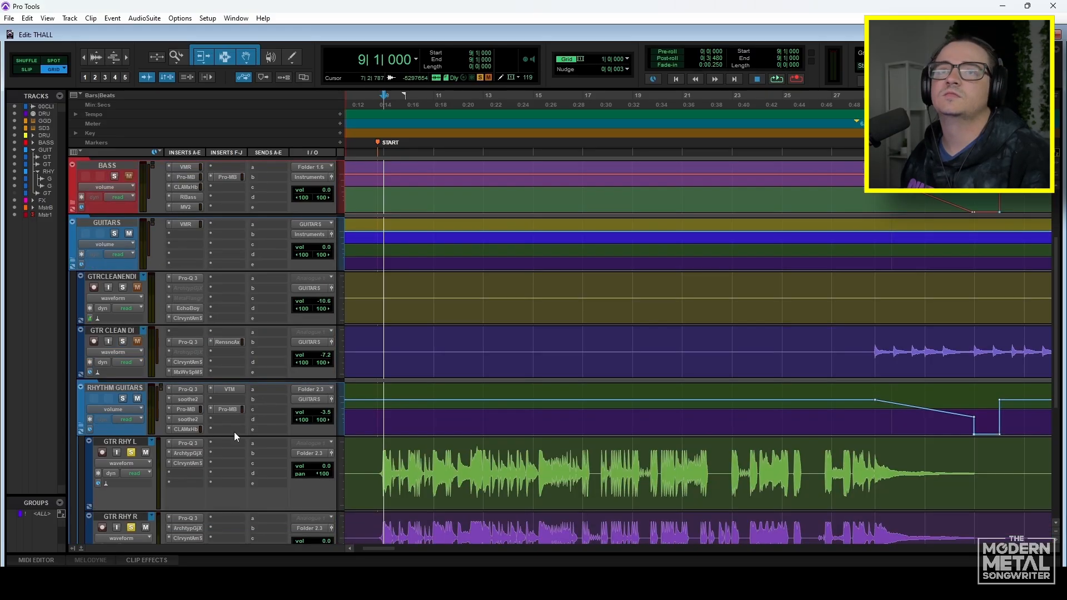
pyautogui.scroll(5, 191, 425)
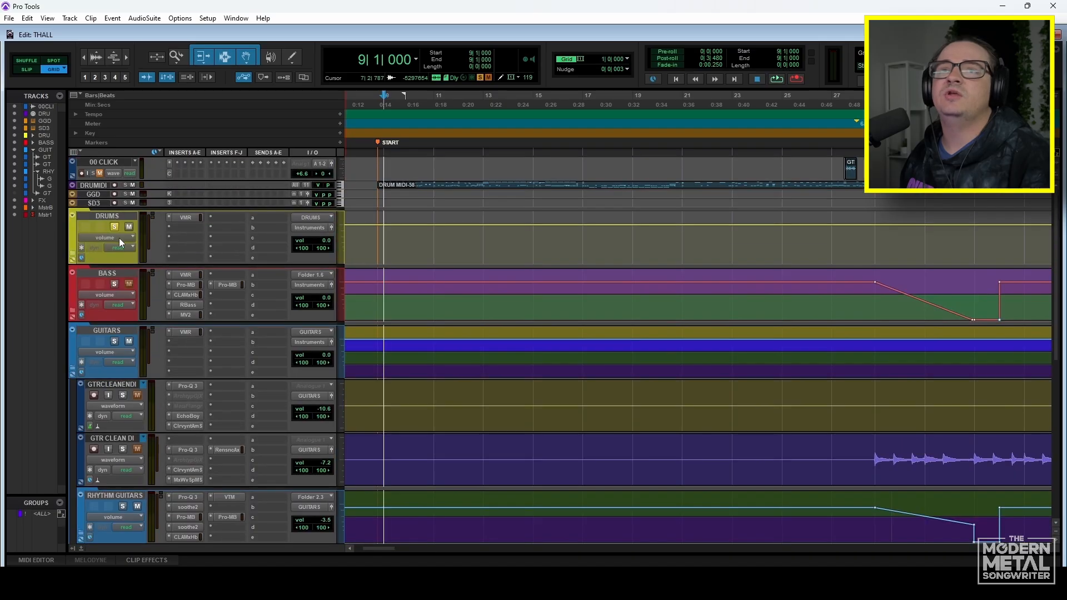
pyautogui.scroll(-4, 232, 443)
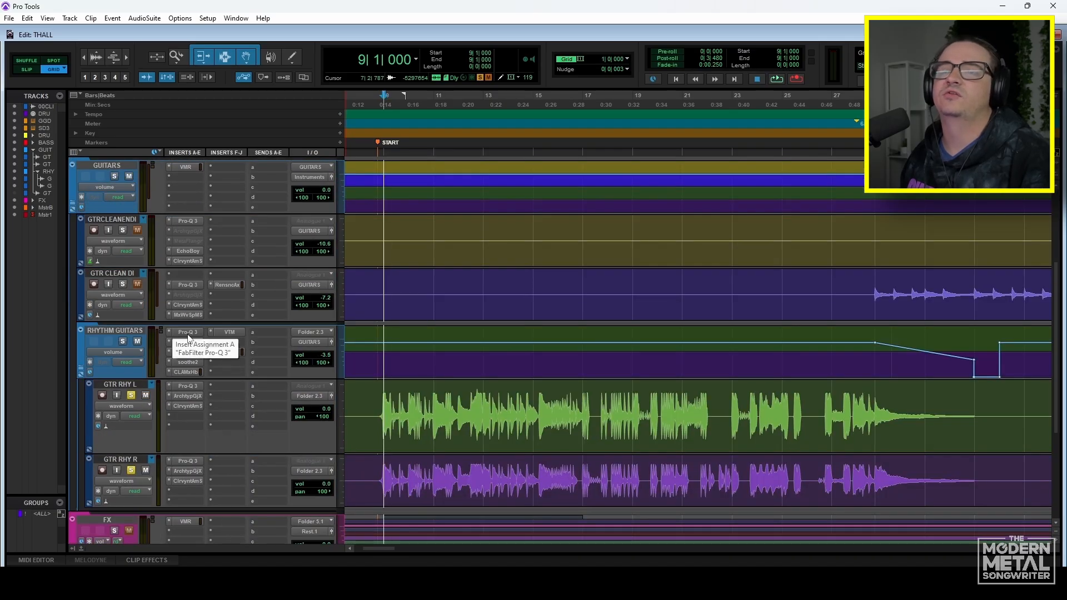
pyautogui.press('space')
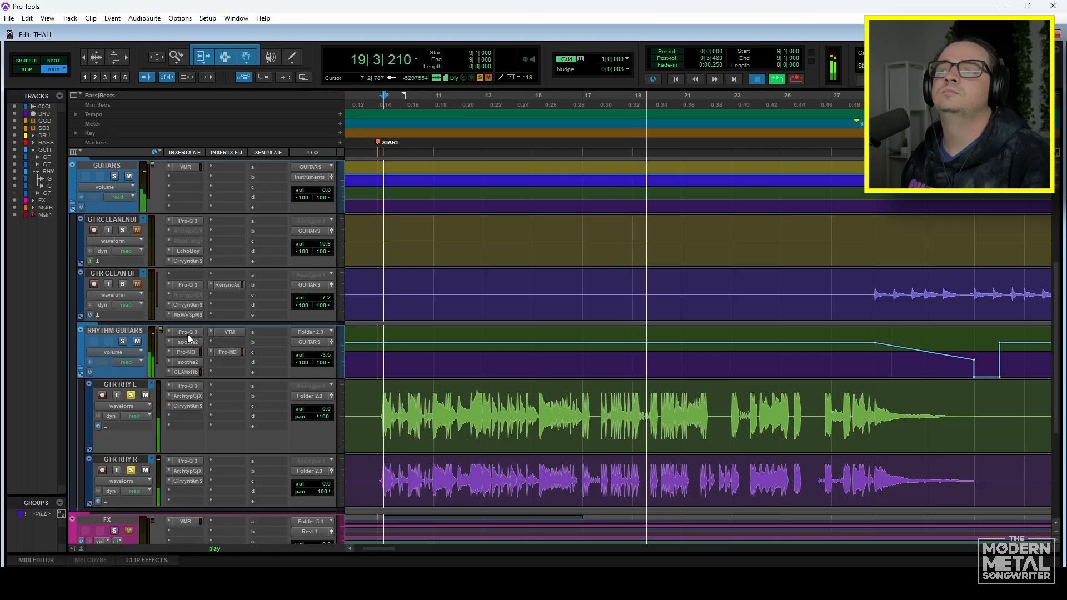
pyautogui.press('space')
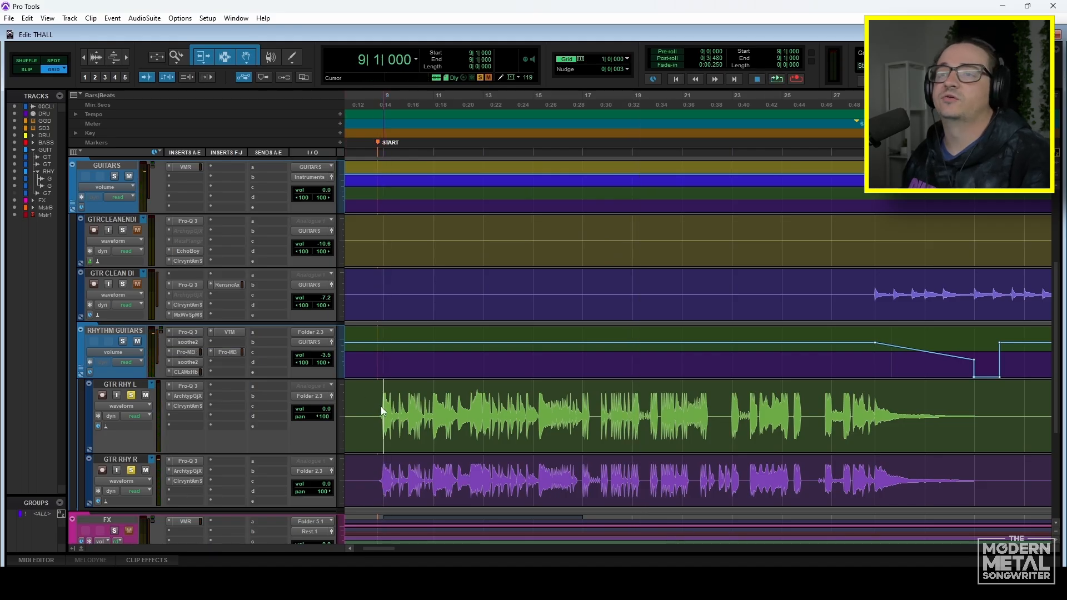
# Select bar 9 to bar 17 across GTR RHY L and GTR RHY R, and return the edit cursor to bar 9.
pyautogui.moveTo(381, 406); pyautogui.dragTo(581, 466)
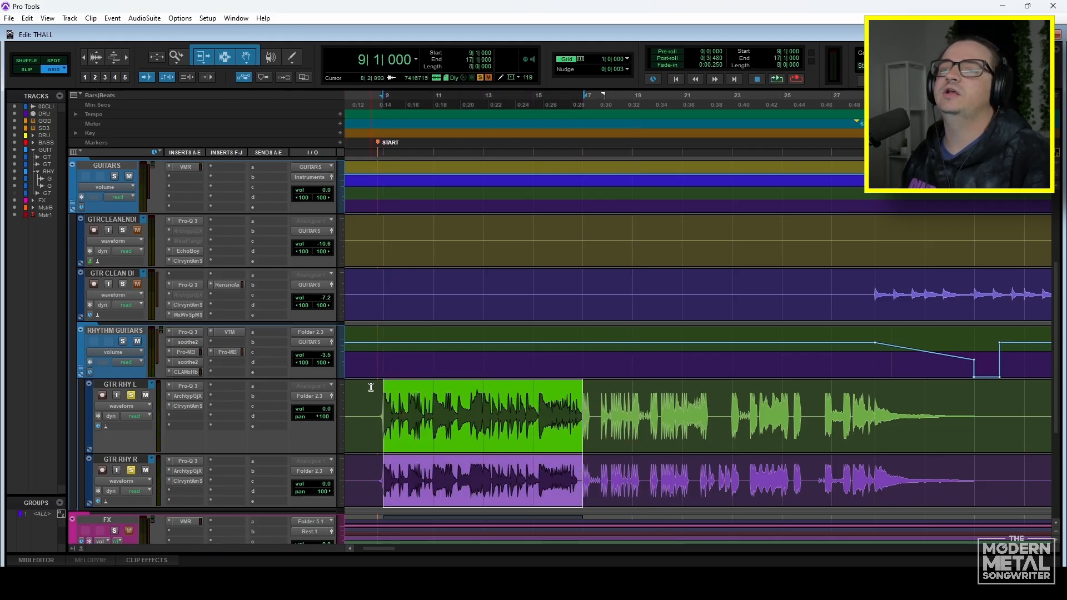
pyautogui.click(386, 397)
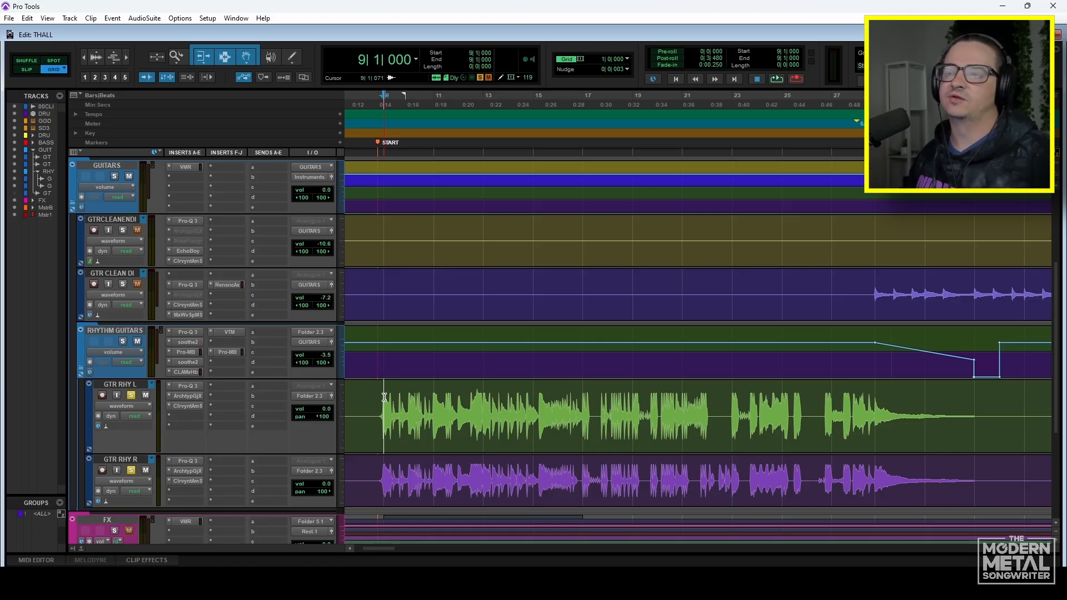
# Open the Clairvoyant Amp Suite on GTR RHY R to review its cab IRs, and close it.
pyautogui.click(191, 481)
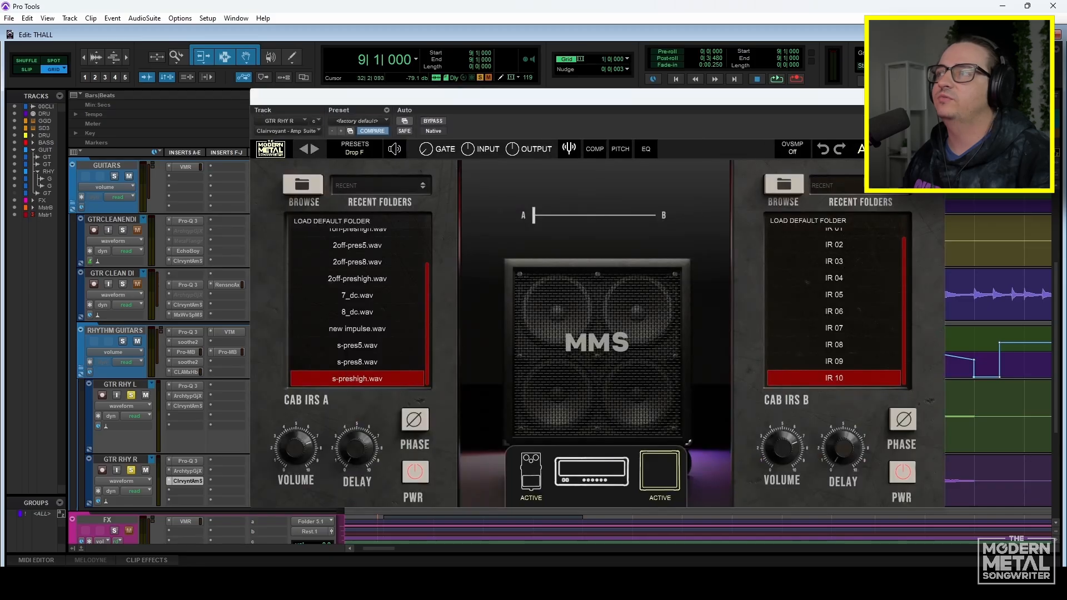
pyautogui.click(935, 97)
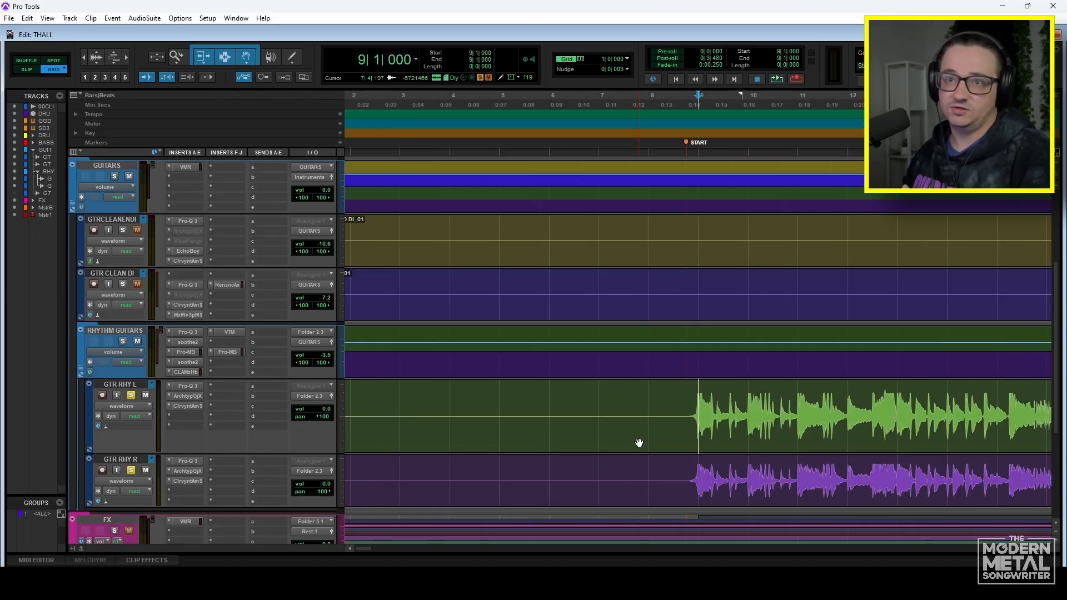
# Display the Clairvoyant Amp Suite's Pitch automation on both GTR RHY L and GTR RHY R.
pyautogui.click(131, 405)
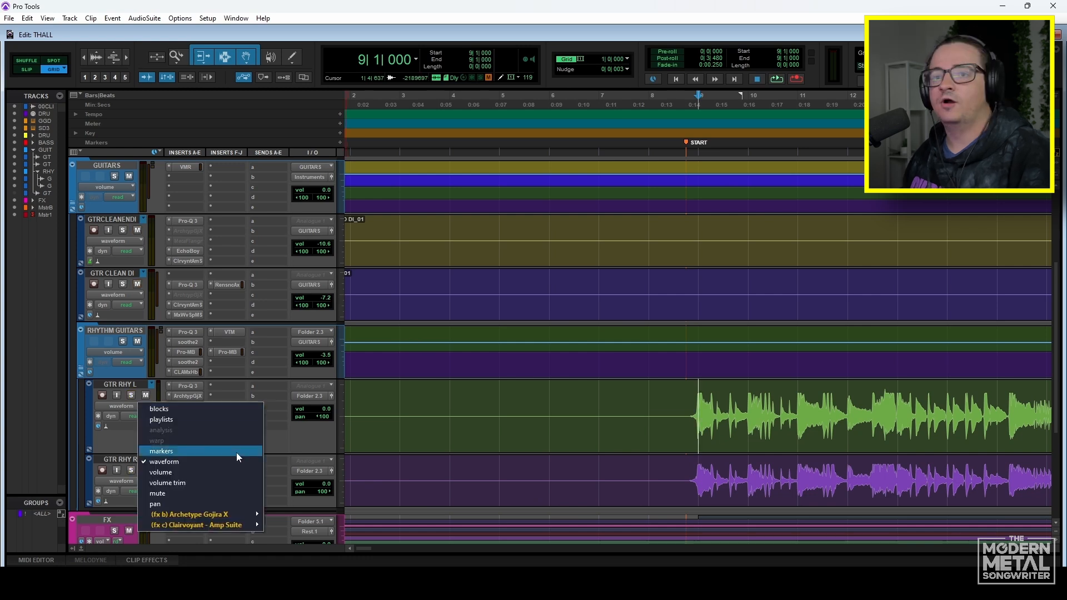
pyautogui.moveTo(230, 525)
pyautogui.click(280, 525)
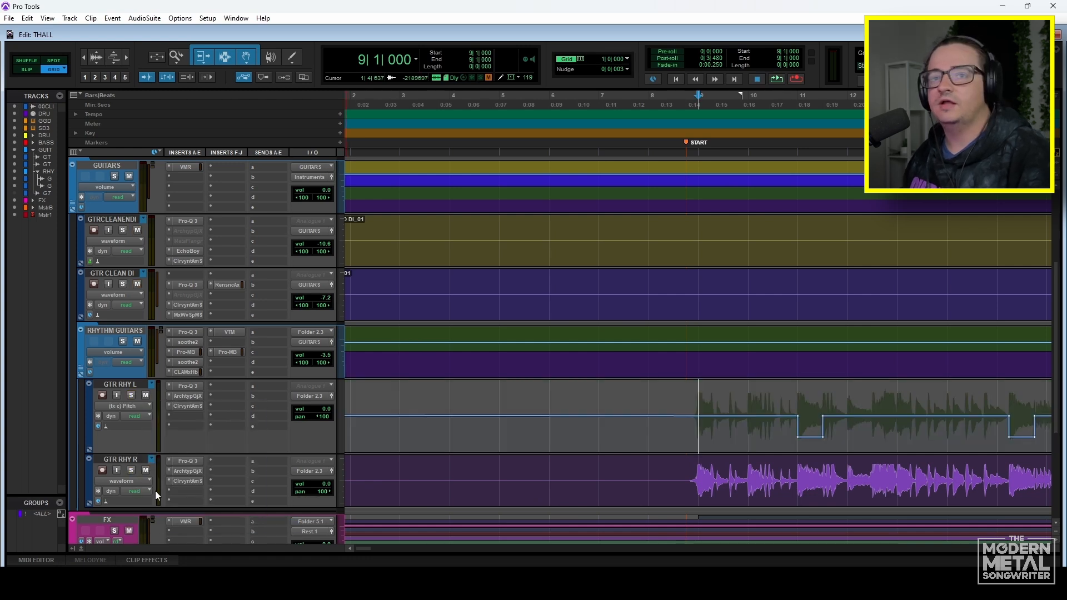
pyautogui.click(151, 459)
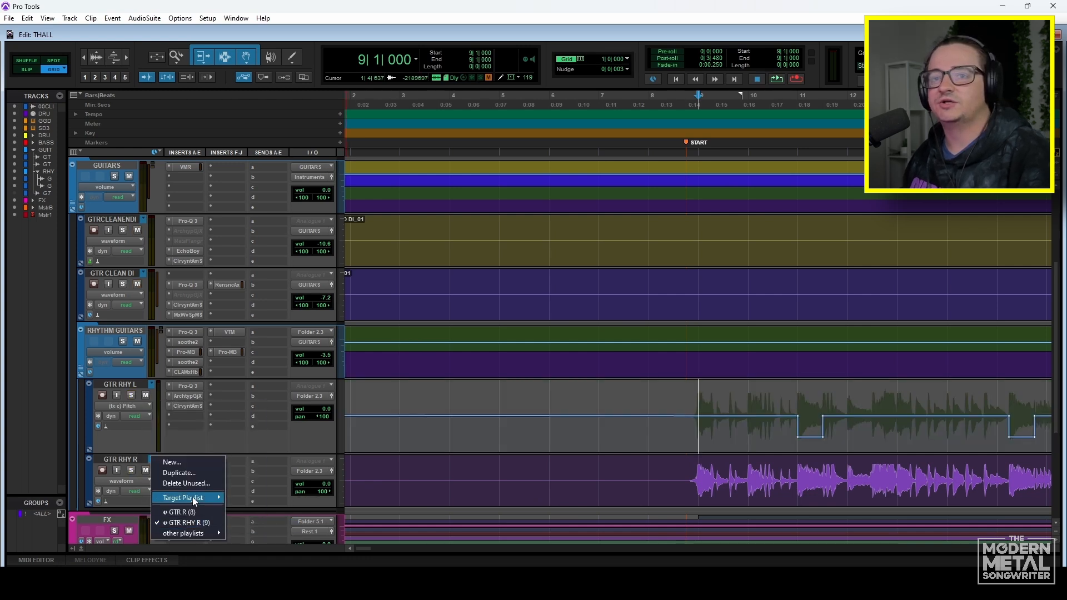
pyautogui.click(129, 479)
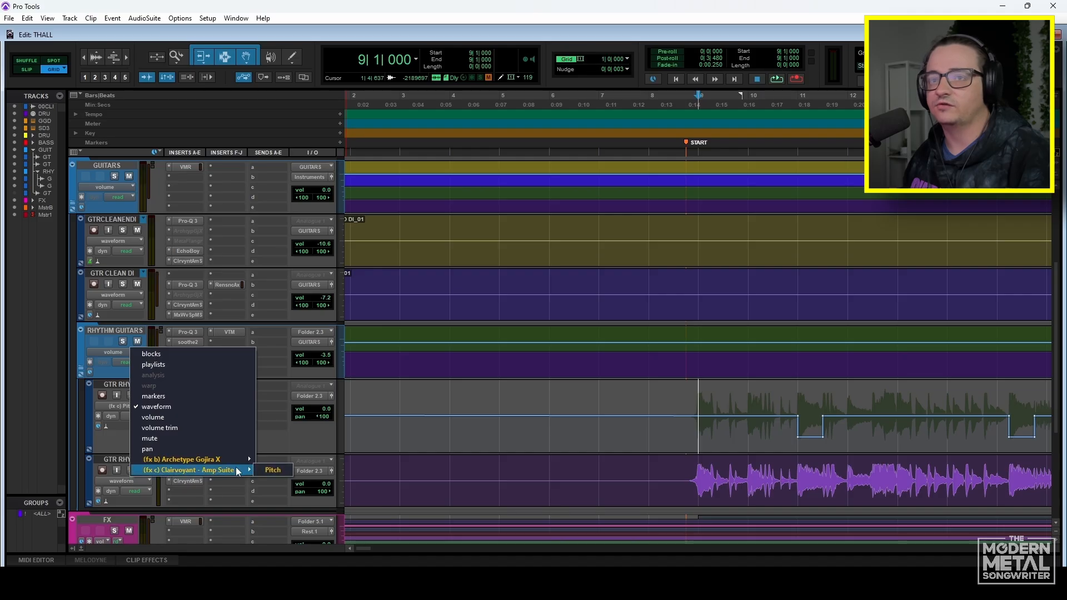
pyautogui.click(273, 470)
# Show the amp page and pitch section of GTR RHY R's Clairvoyant Amp Suite, and place the edit cursor at bar 11.
pyautogui.press('r')
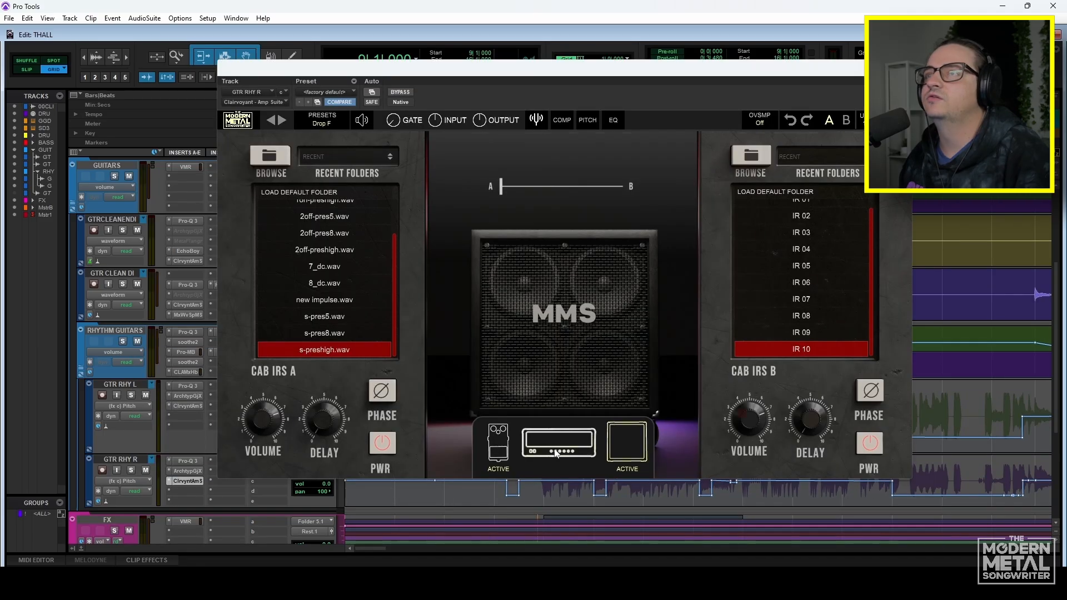
pyautogui.click(556, 453)
pyautogui.click(586, 121)
pyautogui.moveTo(581, 69); pyautogui.dragTo(507, 466)
pyautogui.click(599, 421)
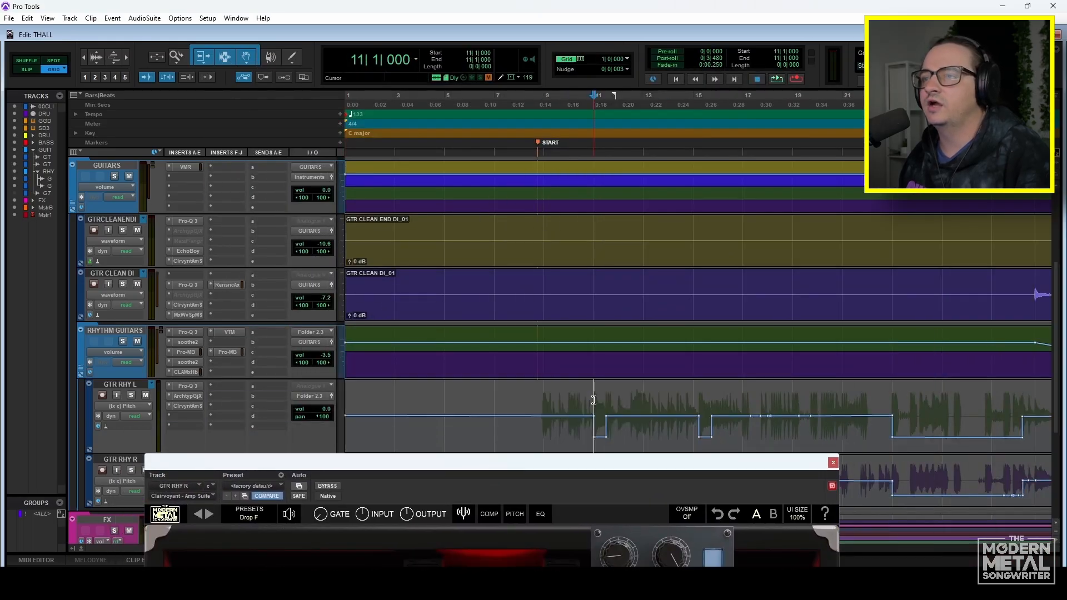
# Move the amp plugin window clear of the pitch automation around bar 11 and check its Pitch knob at that bar.
pyautogui.press('t')
pyautogui.press('t')
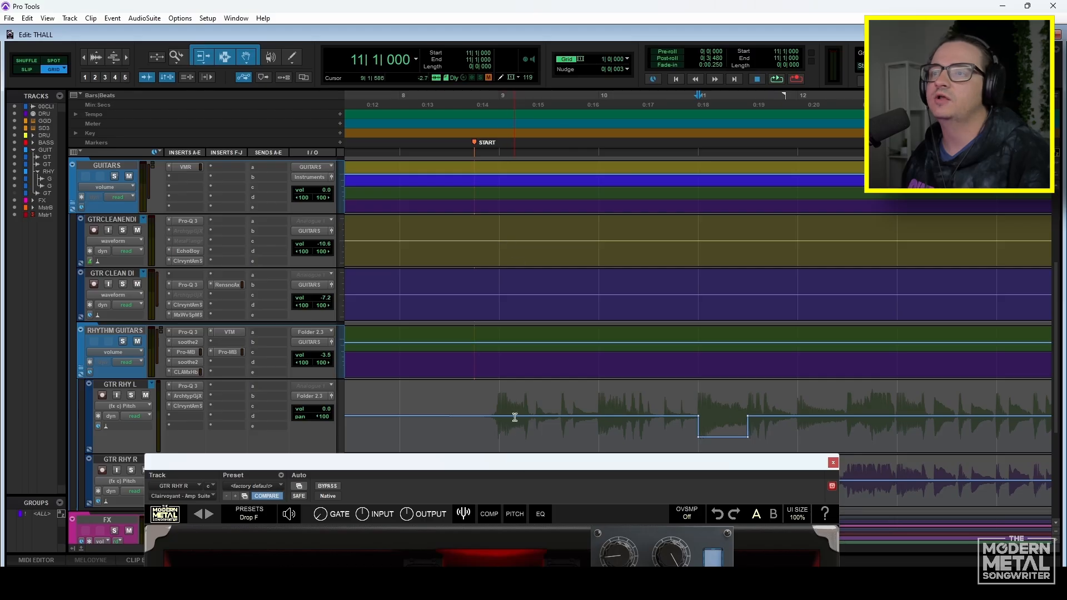
pyautogui.click(497, 112)
pyautogui.moveTo(542, 466); pyautogui.dragTo(329, 224)
pyautogui.moveTo(804, 439); pyautogui.dragTo(686, 437)
pyautogui.click(688, 434)
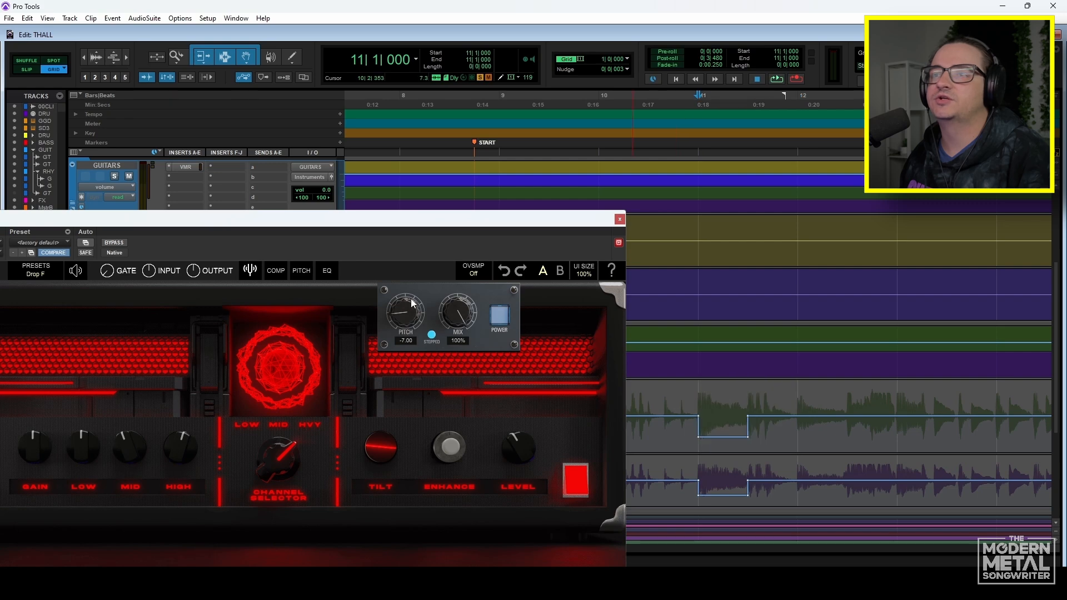
# Audition the pitch automation from the START marker through bar 11, and select bar 11 to bar 12 on GTR RHY L before moving to bar 12.
pyautogui.click(476, 143)
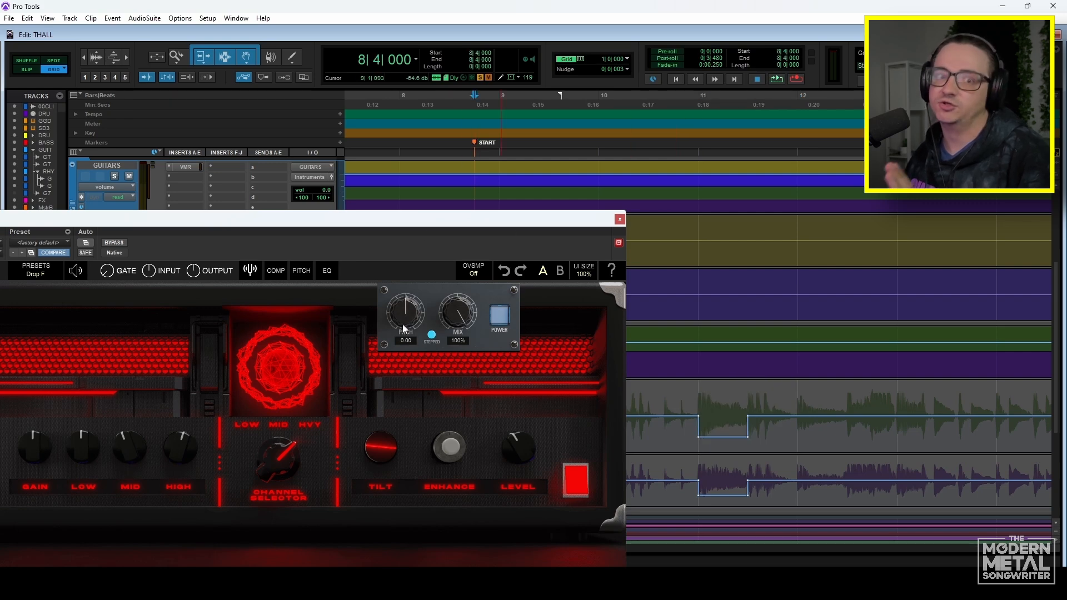
pyautogui.press('space')
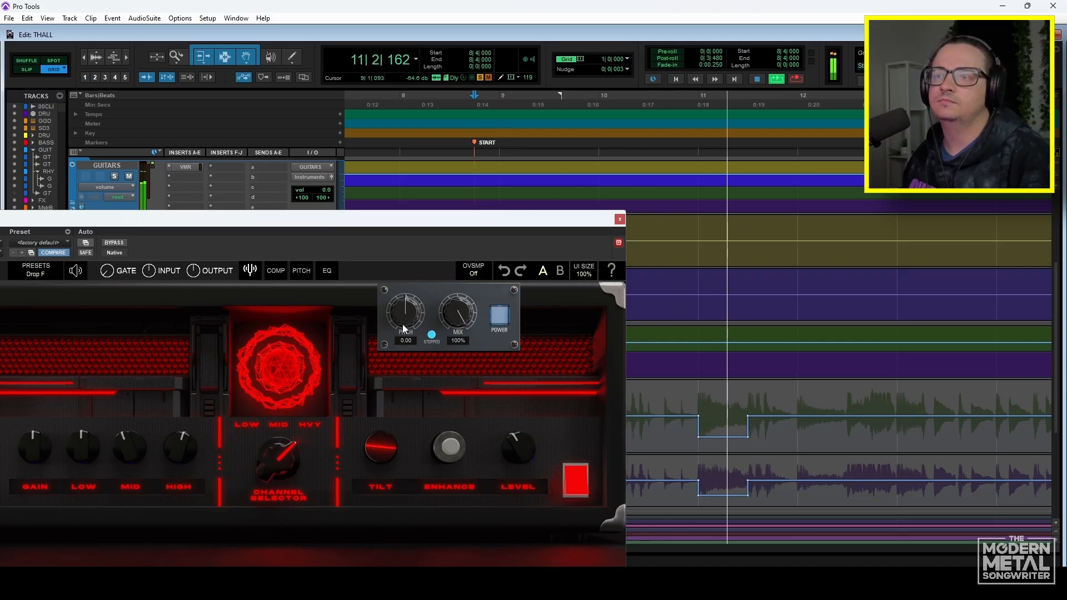
pyautogui.press('space')
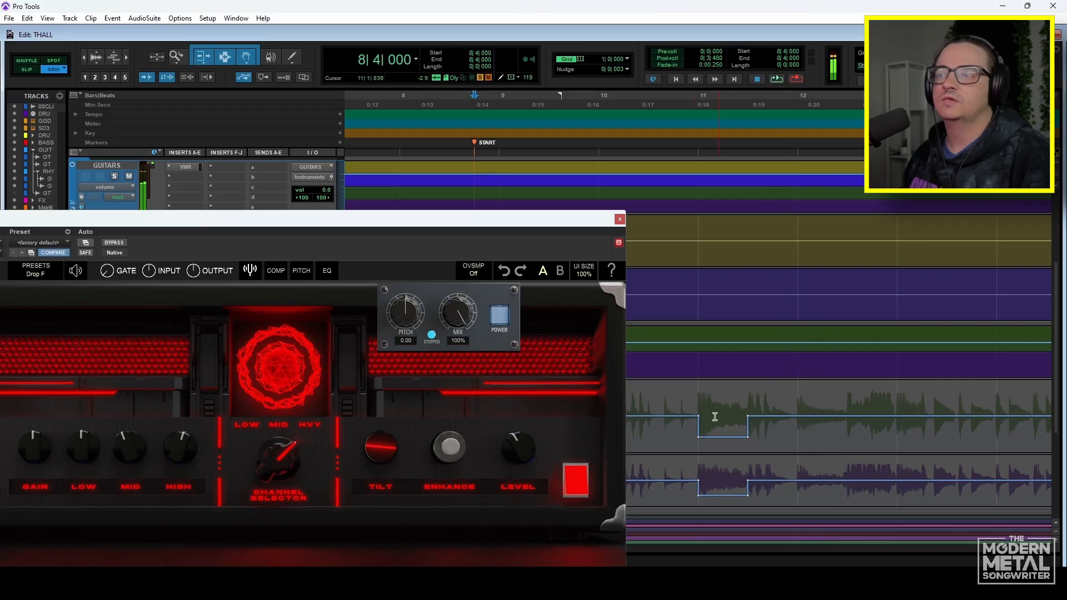
pyautogui.moveTo(700, 412); pyautogui.dragTo(758, 409)
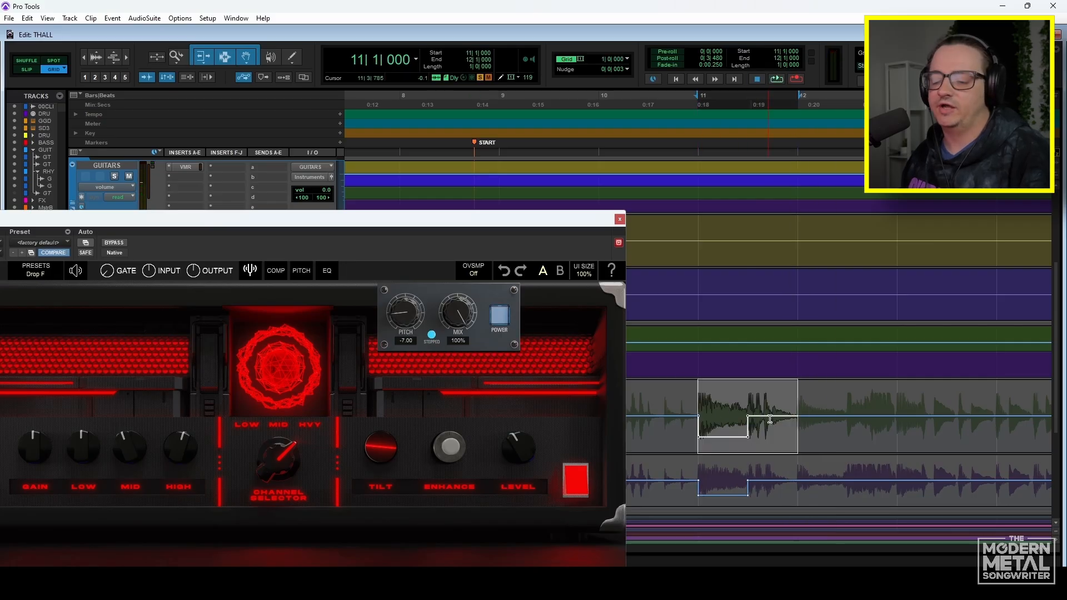
pyautogui.click(827, 429)
# Audition the pitch automation from bar 15 and again from bar 23, stopping playback each time.
pyautogui.hscroll(5, 783, 464)
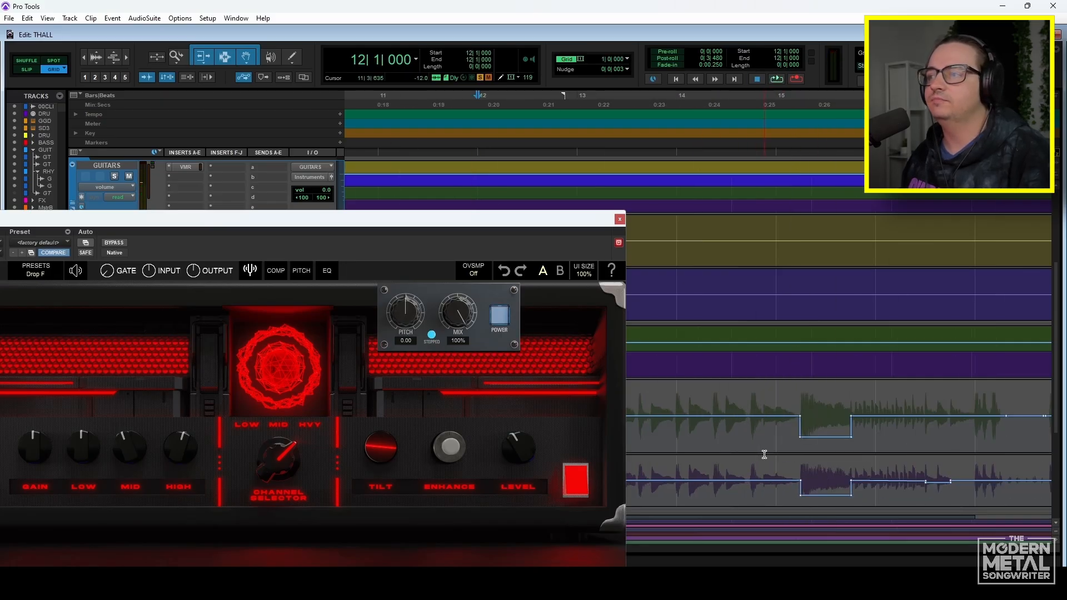
pyautogui.press('space')
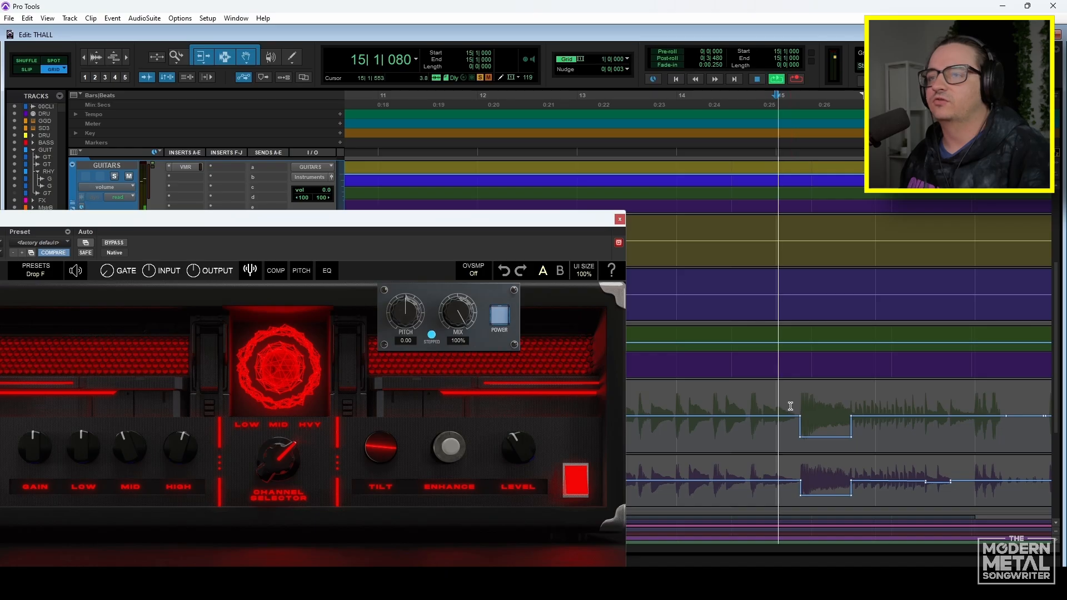
pyautogui.press('space')
pyautogui.hscroll(12, 760, 445)
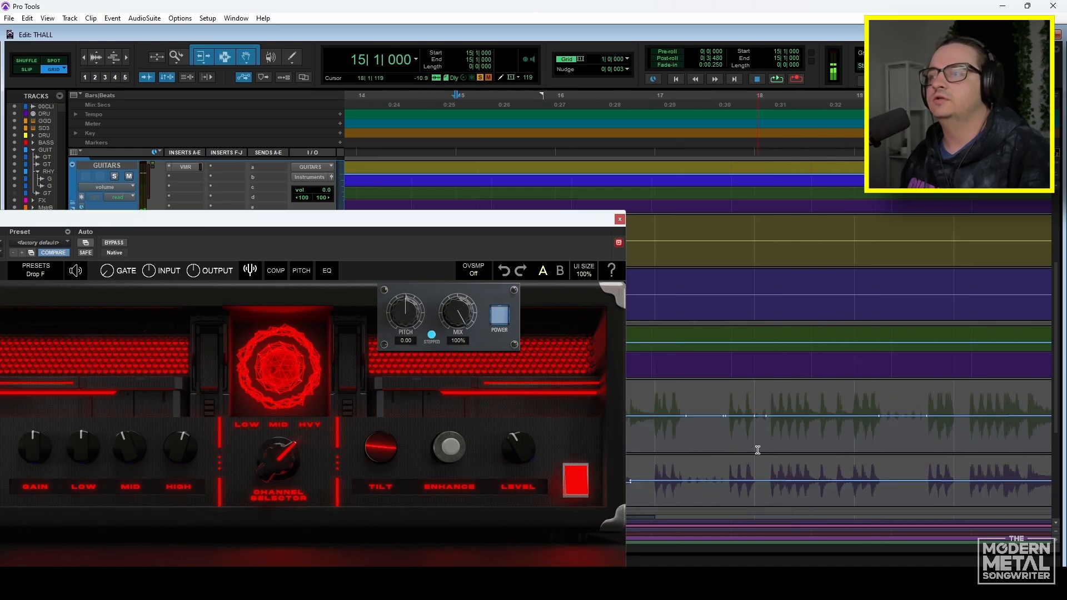
pyautogui.click(693, 424)
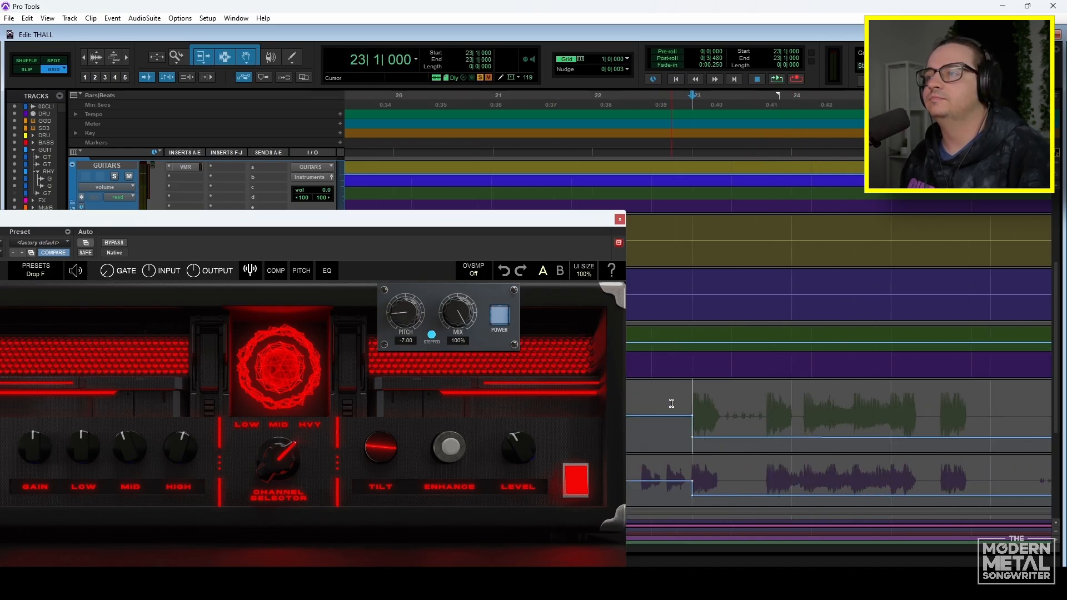
pyautogui.press('space')
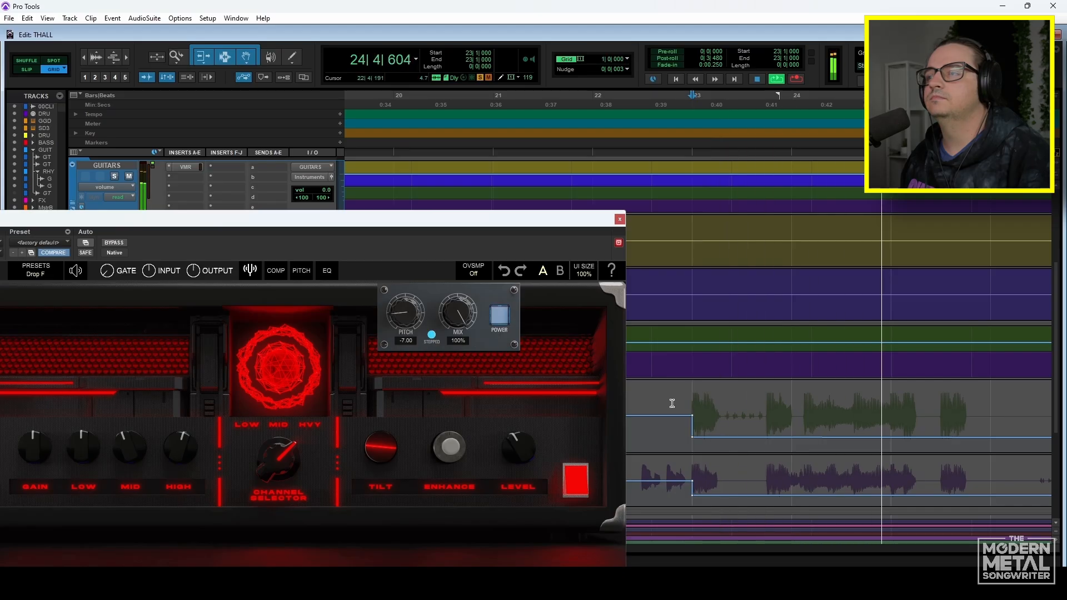
pyautogui.press('space')
# Check the automated pitch at bars 26 and 36, and audition the rhythm guitars from bar 37.
pyautogui.click(785, 415)
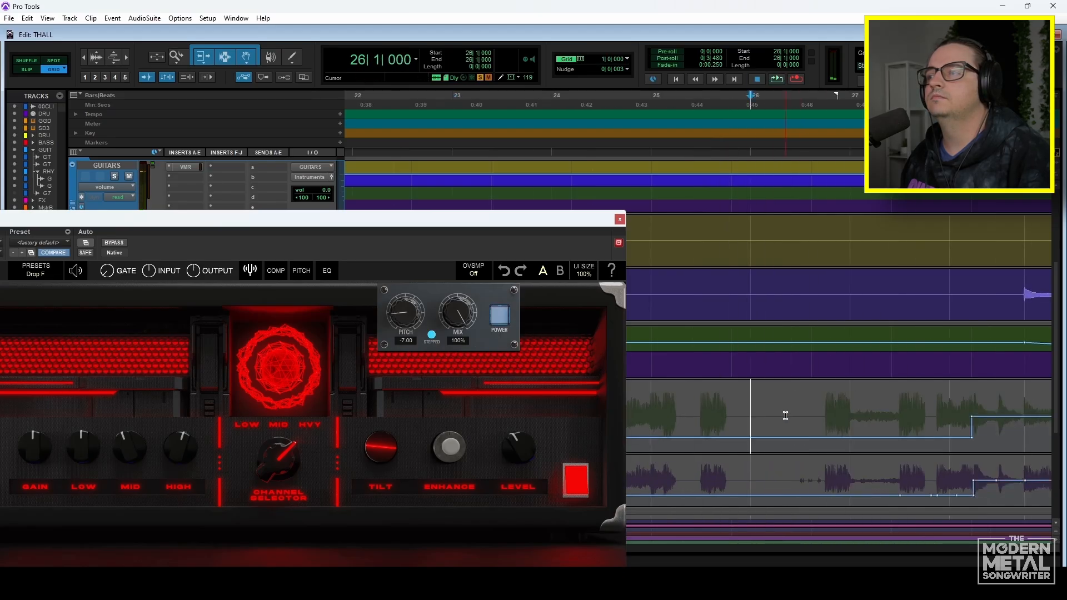
pyautogui.hscroll(6, 828, 436)
pyautogui.click(724, 415)
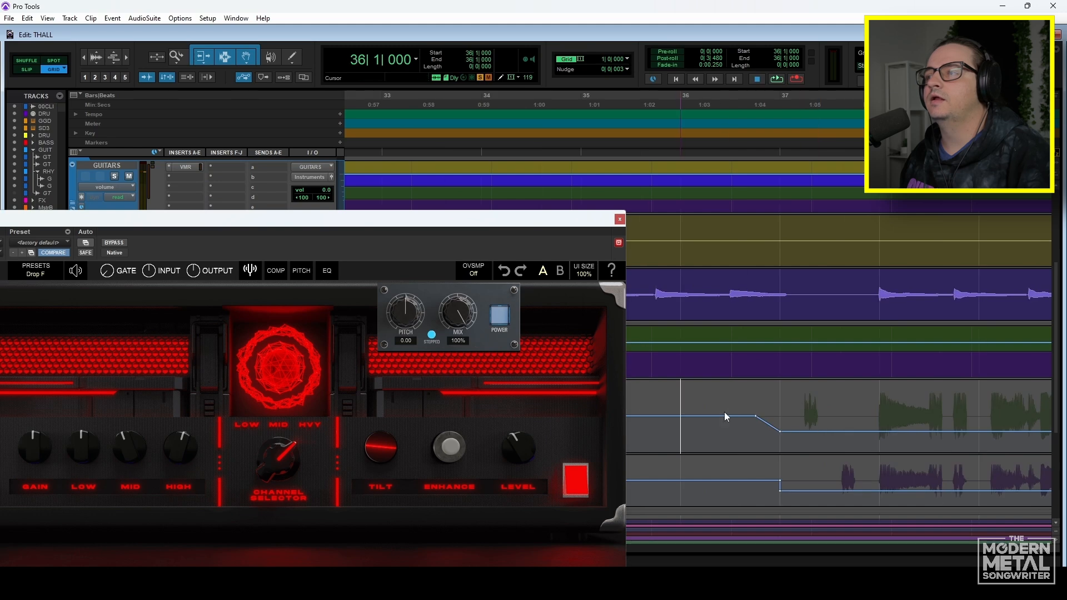
pyautogui.press('space')
pyautogui.press('space')
pyautogui.click(789, 411)
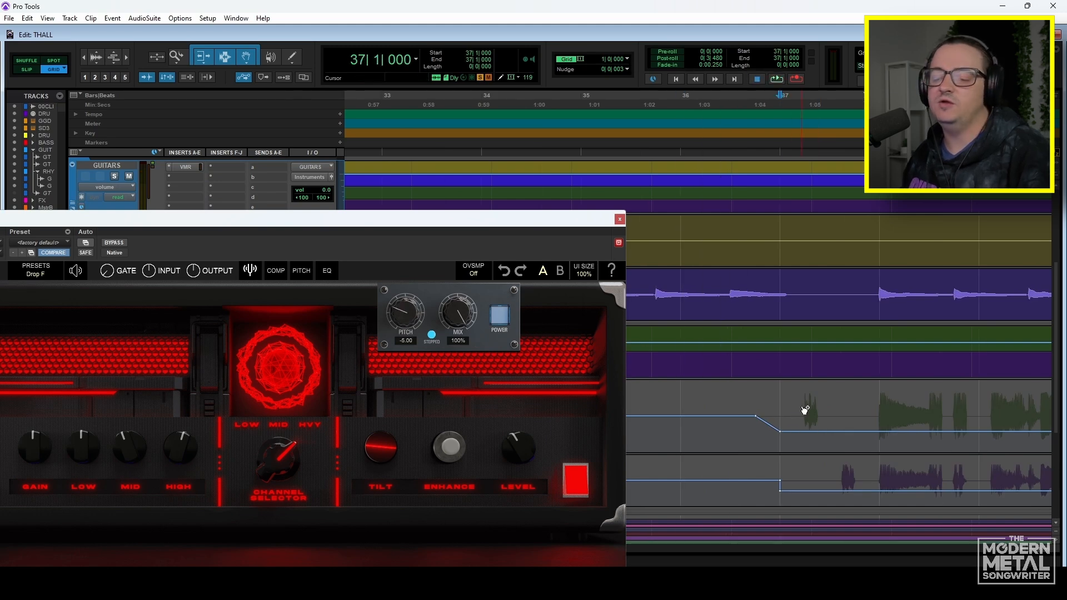
pyautogui.press('space')
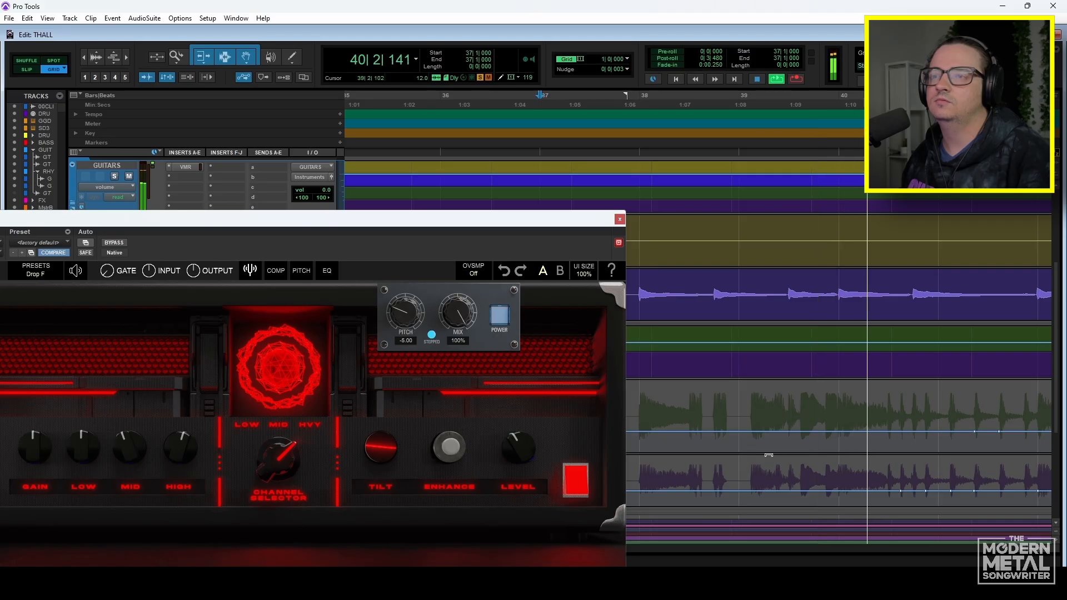
pyautogui.press('space')
# Check the automated Pitch setting of the rhythm guitars at bar 47 and at bar 60.
pyautogui.hscroll(8, 751, 457)
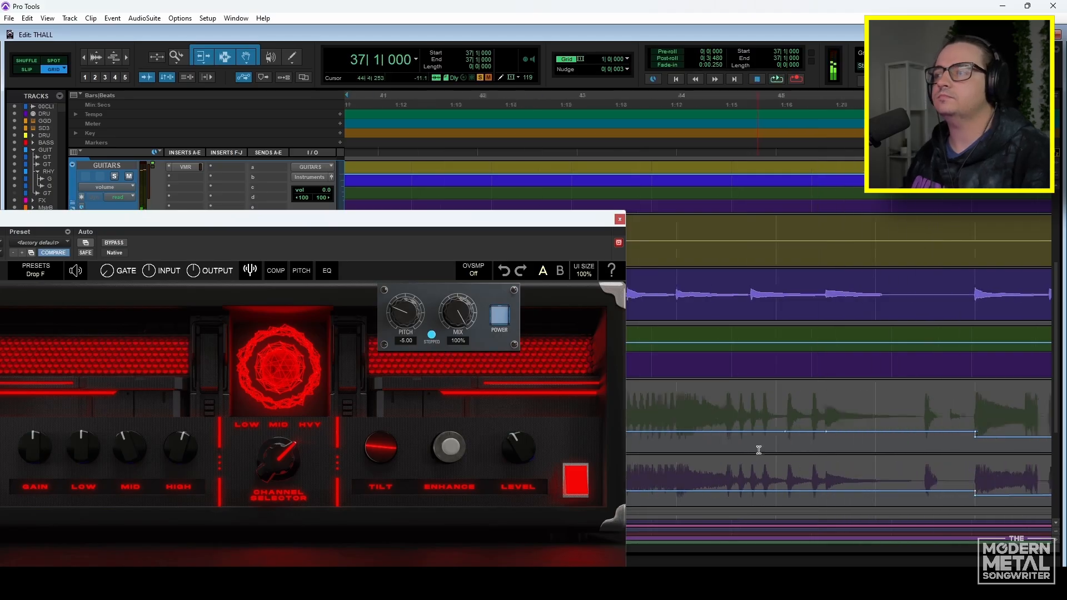
pyautogui.hscroll(-2, 763, 449)
pyautogui.click(755, 409)
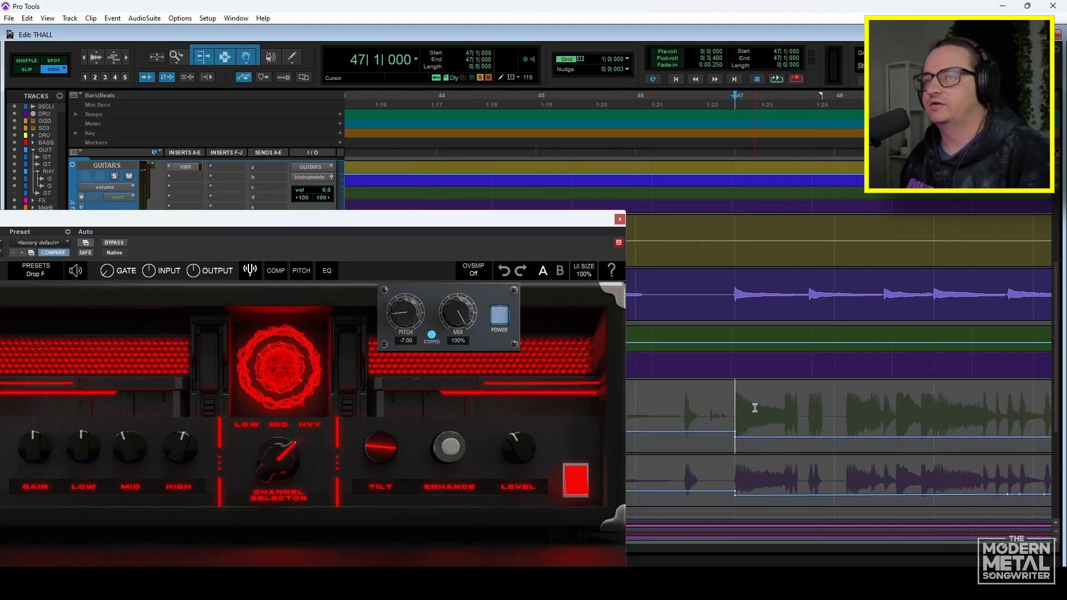
pyautogui.hscroll(8, 762, 425)
pyautogui.hscroll(8, 734, 436)
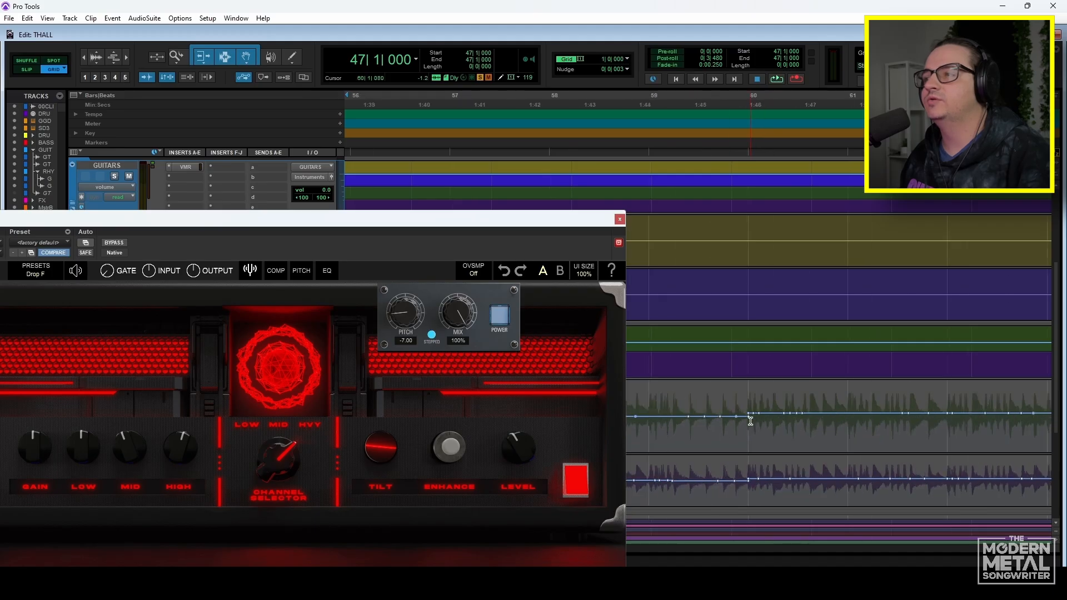
pyautogui.click(743, 403)
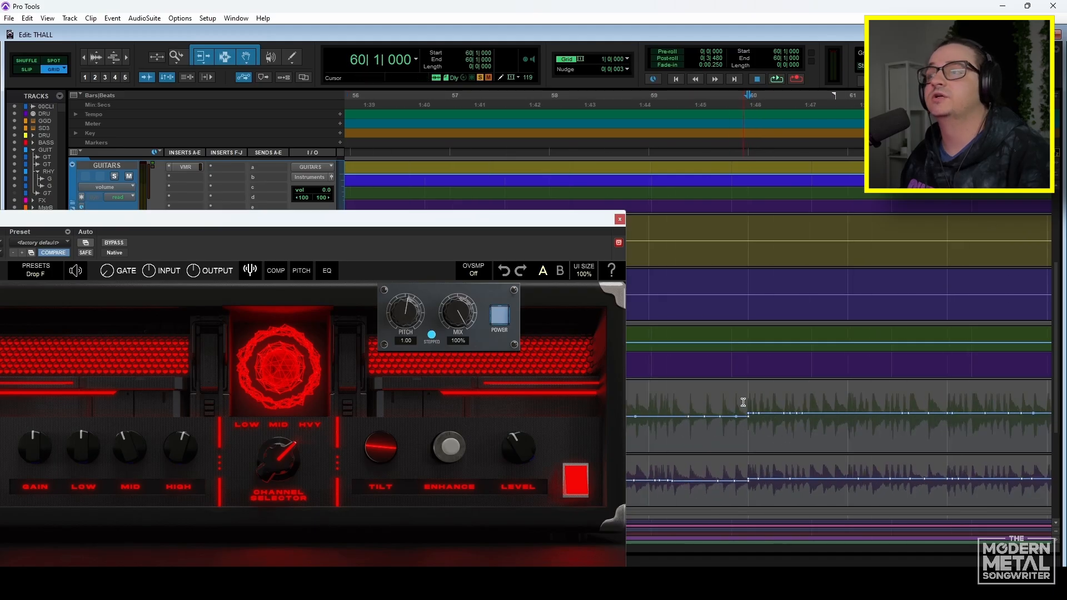
# Audition the pitch change from bar 59, stop playback, and close the Clairvoyant Amp Suite.
pyautogui.click(650, 399)
pyautogui.press('space')
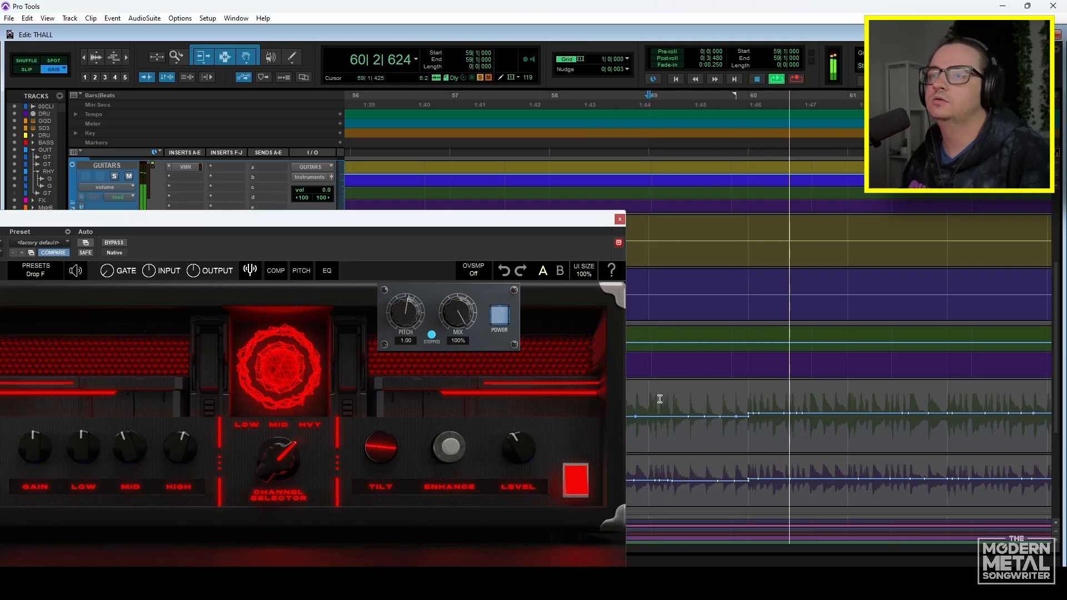
pyautogui.press('r')
pyautogui.press('r')
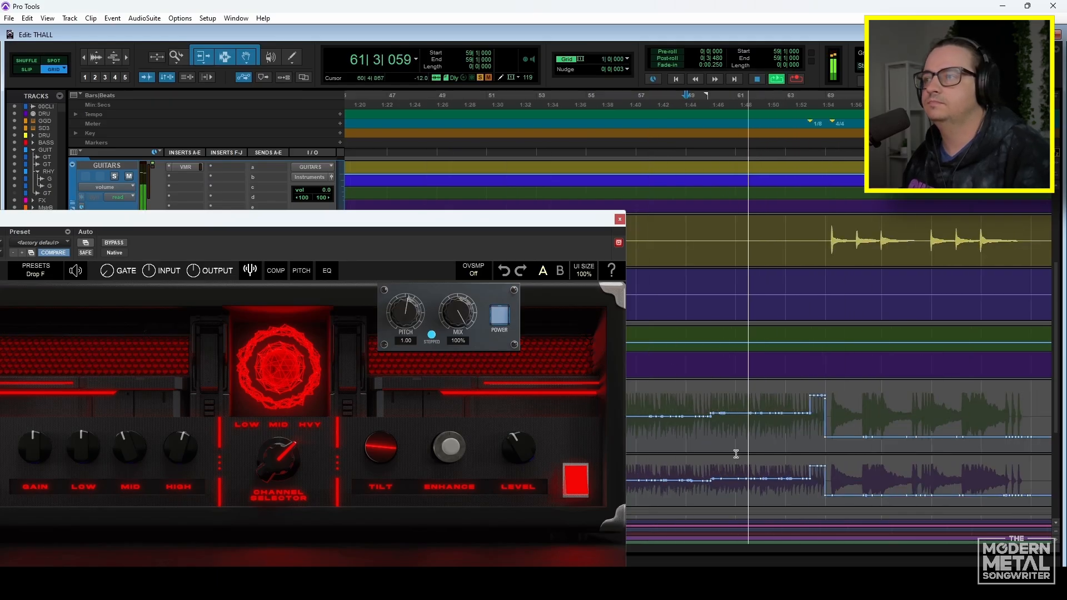
pyautogui.press('space')
pyautogui.moveTo(416, 226); pyautogui.dragTo(408, 134)
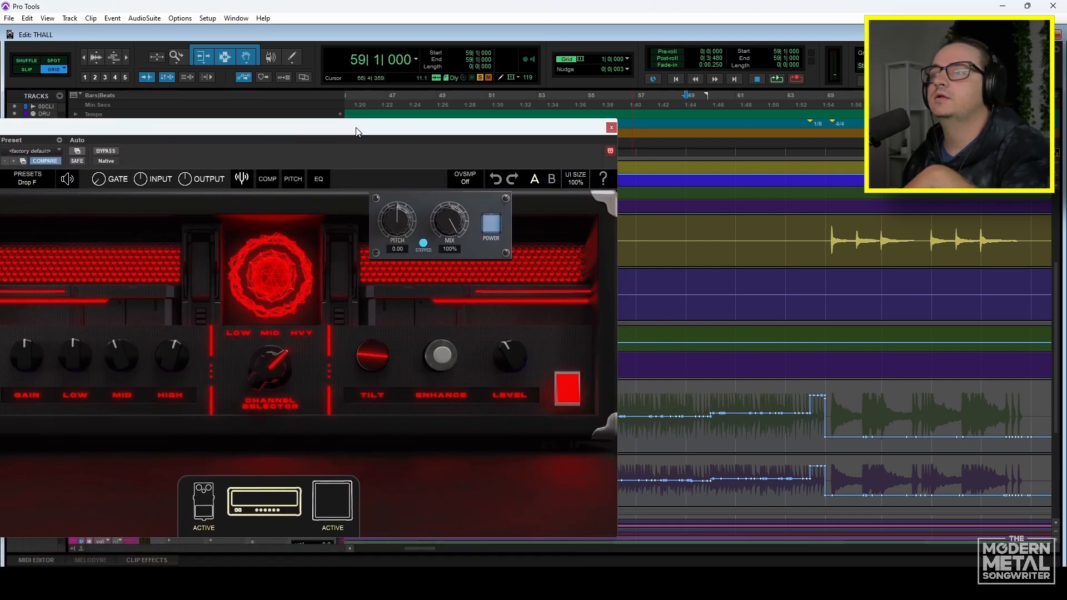
pyautogui.click(611, 130)
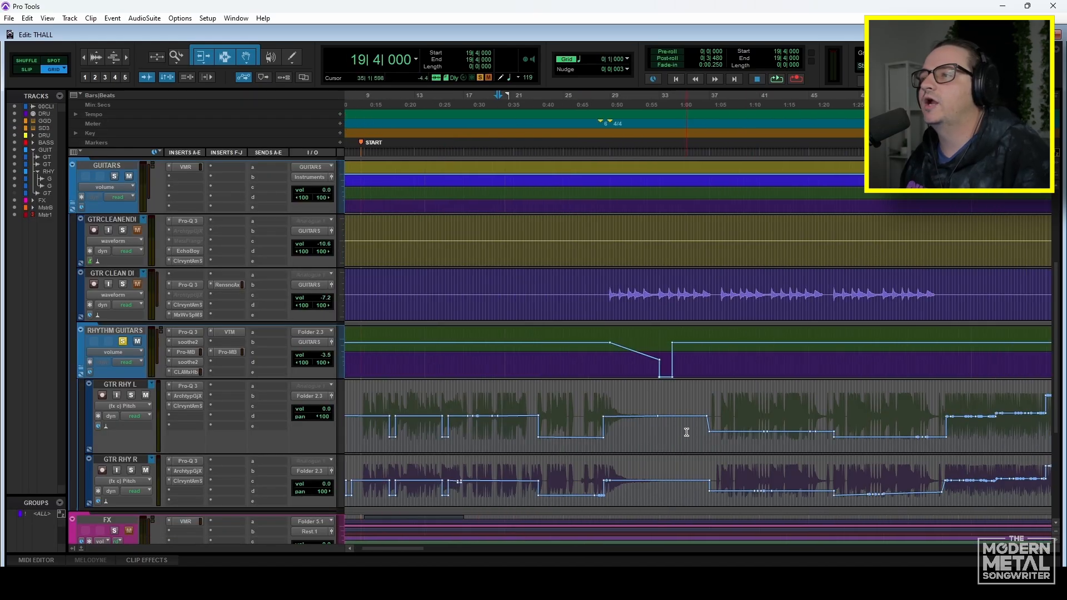
# Switch GTR RHY L's automation view to the Archetype Gojira X WOW Pedal.
pyautogui.click(117, 405)
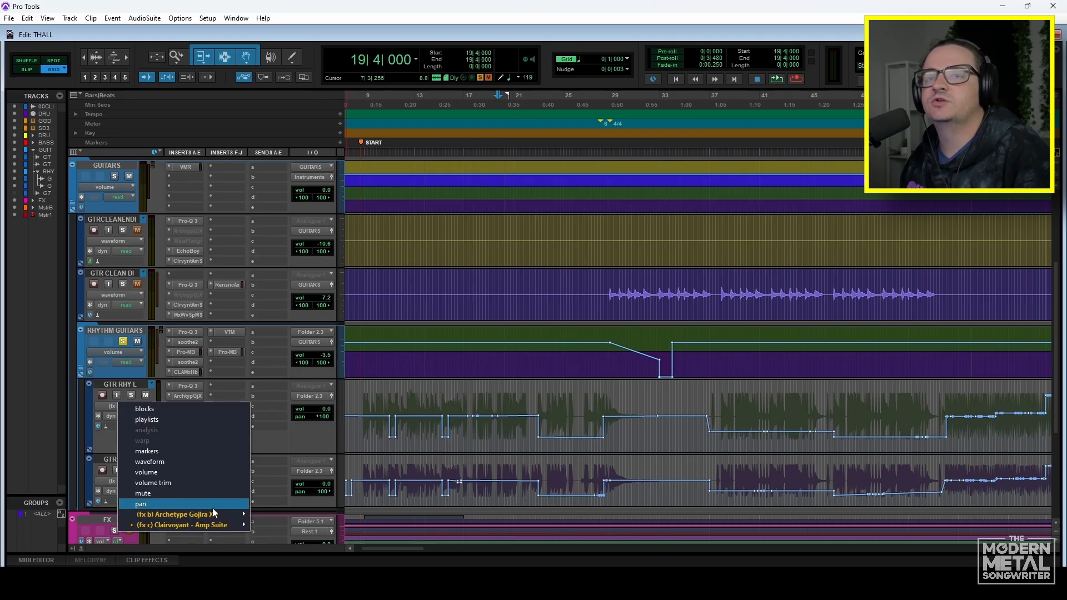
pyautogui.moveTo(210, 514)
pyautogui.click(267, 514)
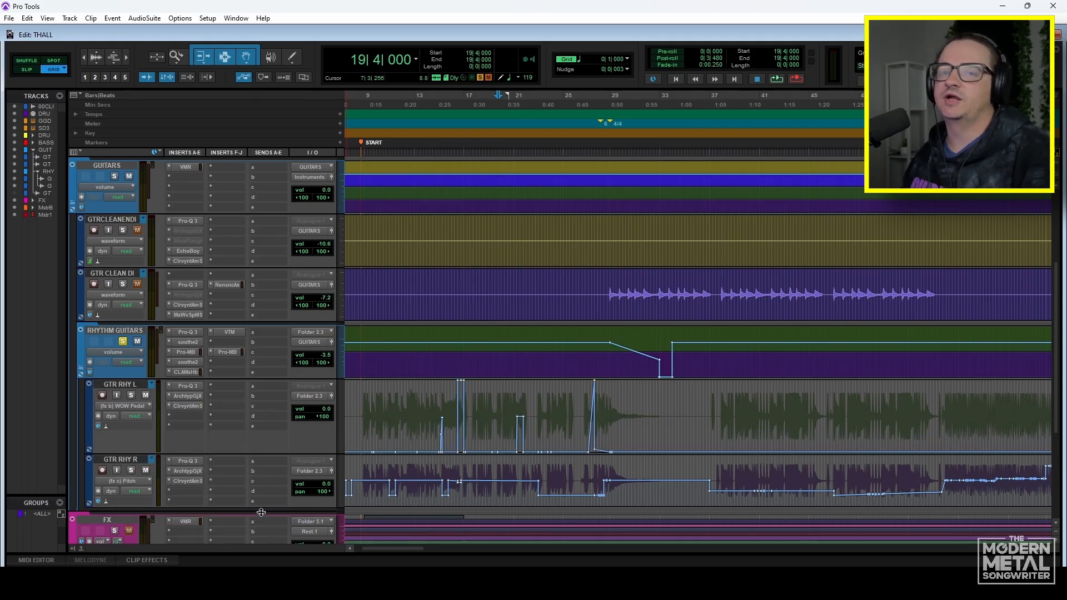
# Examine GTR RHY L's WOW Pedal automation by selecting bar 21 beat 2 to beat 4, and return the edit cursor to beat 2.
pyautogui.hotkey('ctrl', ']')
pyautogui.hotkey('ctrl', ']')
pyautogui.hotkey('ctrl', ']')
pyautogui.hotkey('ctrl', ']')
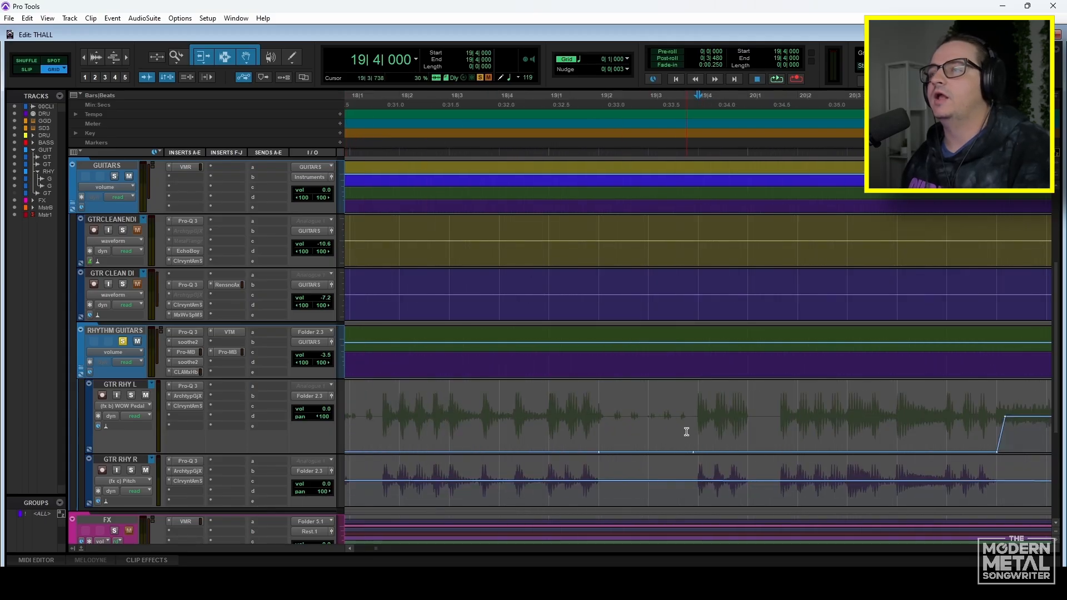
pyautogui.hscroll(3, 626, 431)
pyautogui.click(759, 425)
pyautogui.hotkey('ctrl', ']')
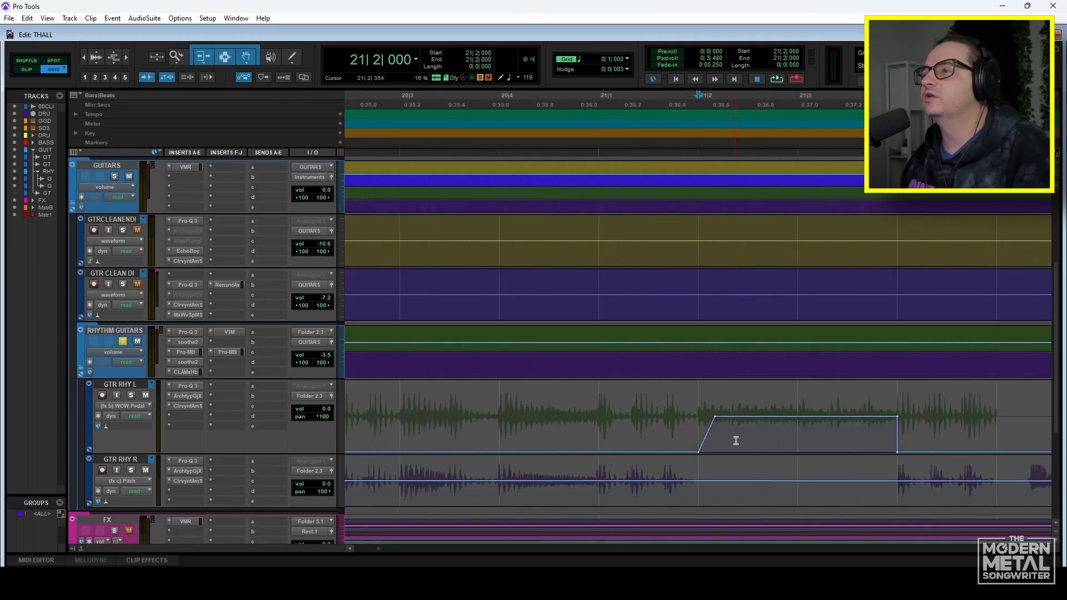
pyautogui.moveTo(698, 421); pyautogui.dragTo(909, 424)
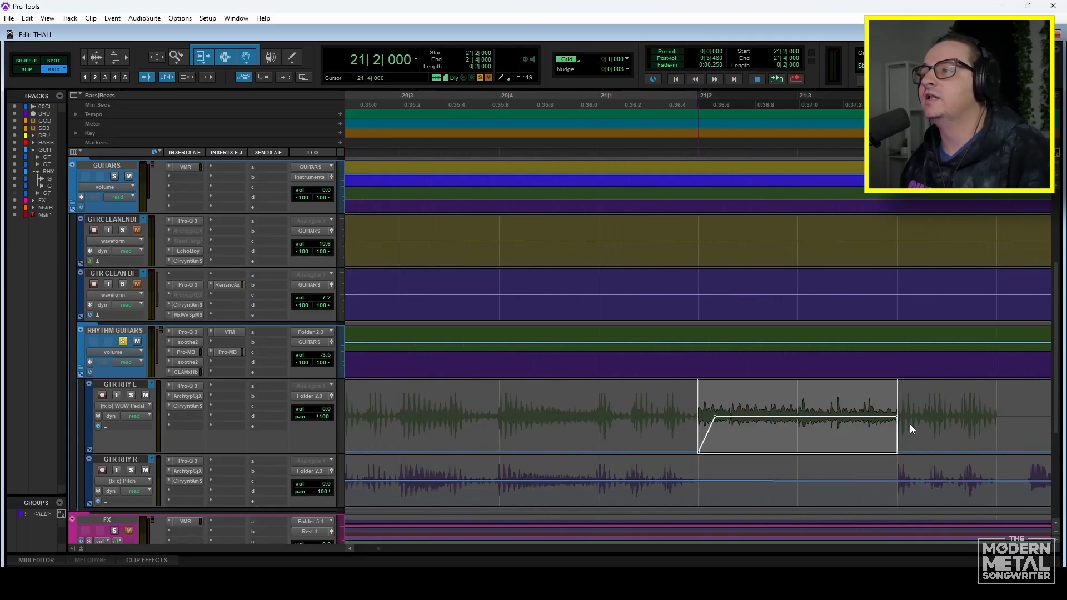
pyautogui.click(697, 405)
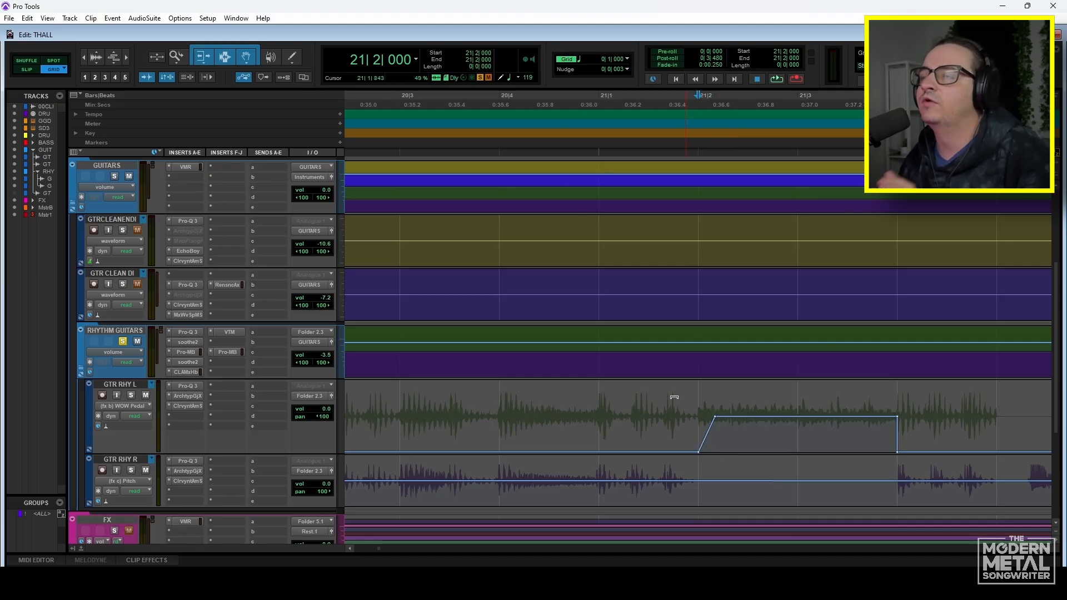
# Try grid values of 1/16 and 1/32 note, and settle on a 1/8 note grid.
pyautogui.click(617, 58)
pyautogui.click(650, 102)
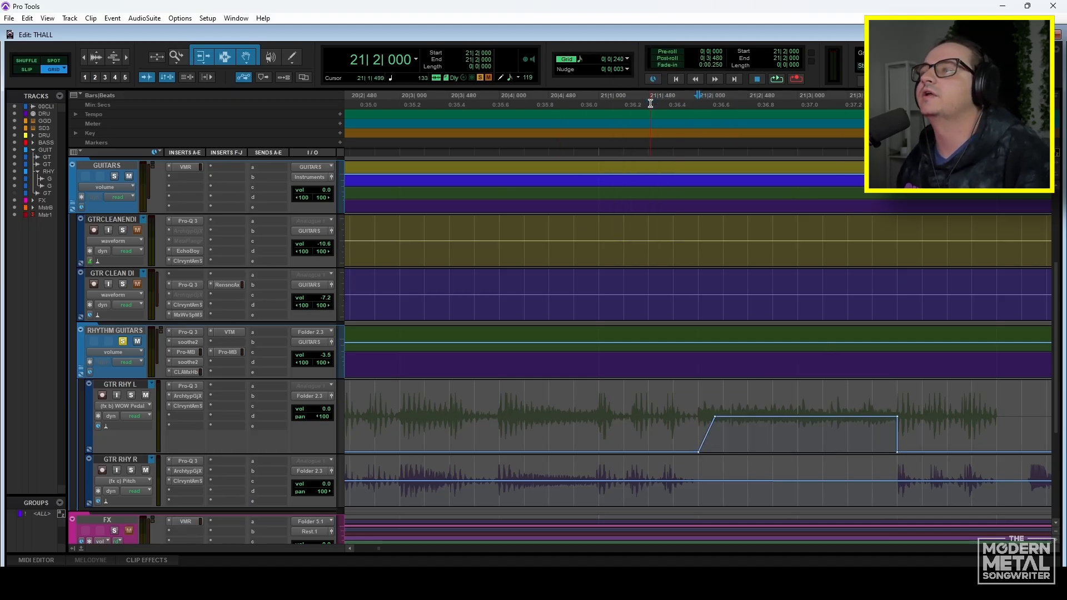
pyautogui.click(617, 59)
pyautogui.click(650, 115)
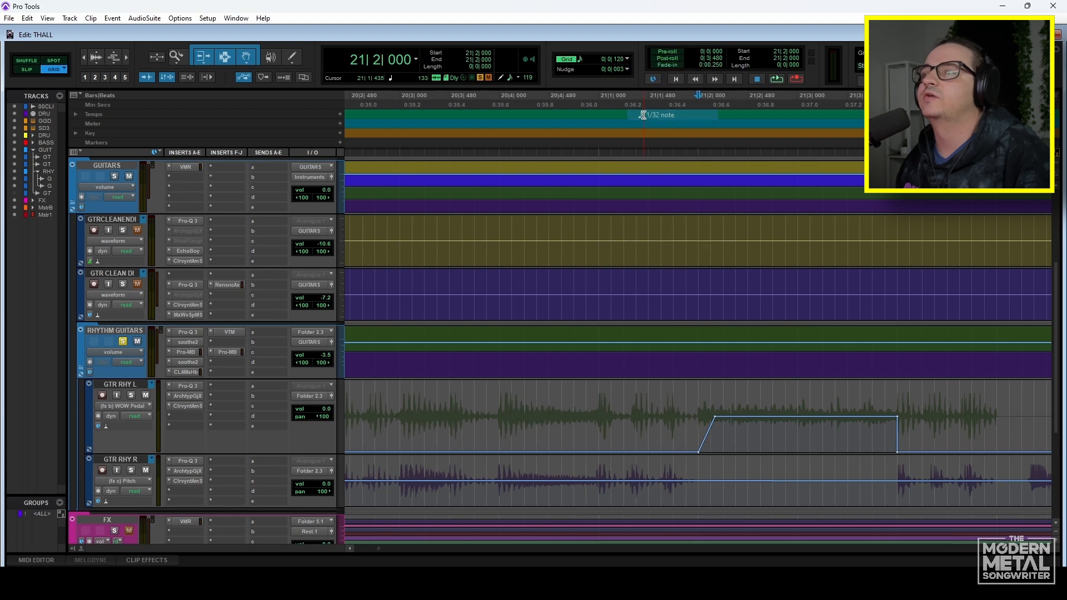
pyautogui.click(617, 59)
pyautogui.click(650, 91)
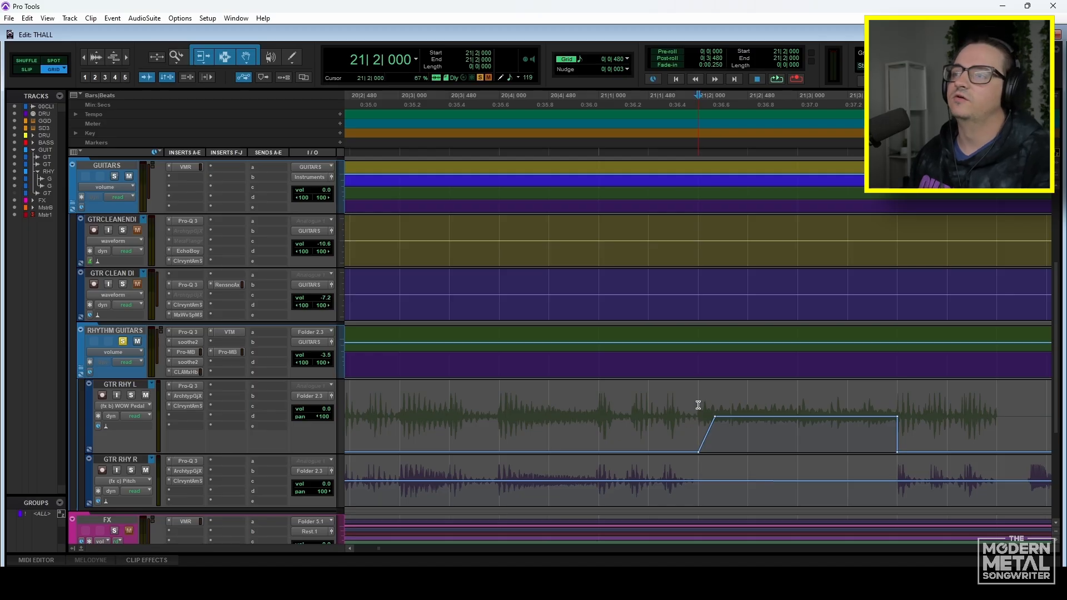
# Select GTR RHY L's WOW Pedal automation from bar 21 beat 2 to beat 4, and return the edit cursor to beat 2 for a closer look.
pyautogui.moveTo(698, 406); pyautogui.dragTo(887, 409)
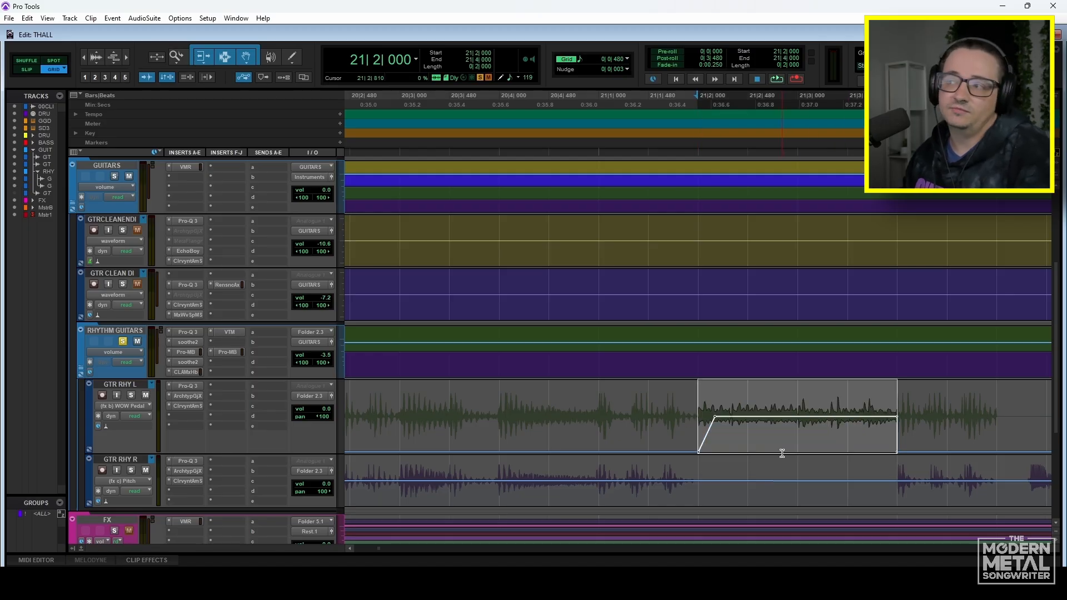
pyautogui.press('r')
pyautogui.press('r')
pyautogui.hscroll(-3, 495, 411)
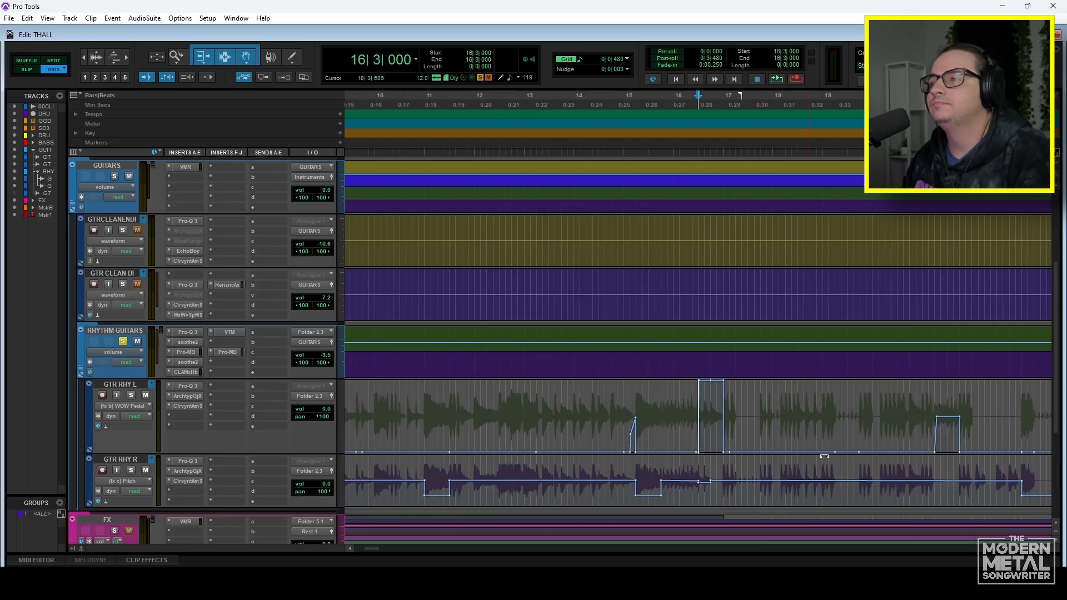
pyautogui.click(934, 415)
pyautogui.press('t')
pyautogui.press('t')
pyautogui.press('t')
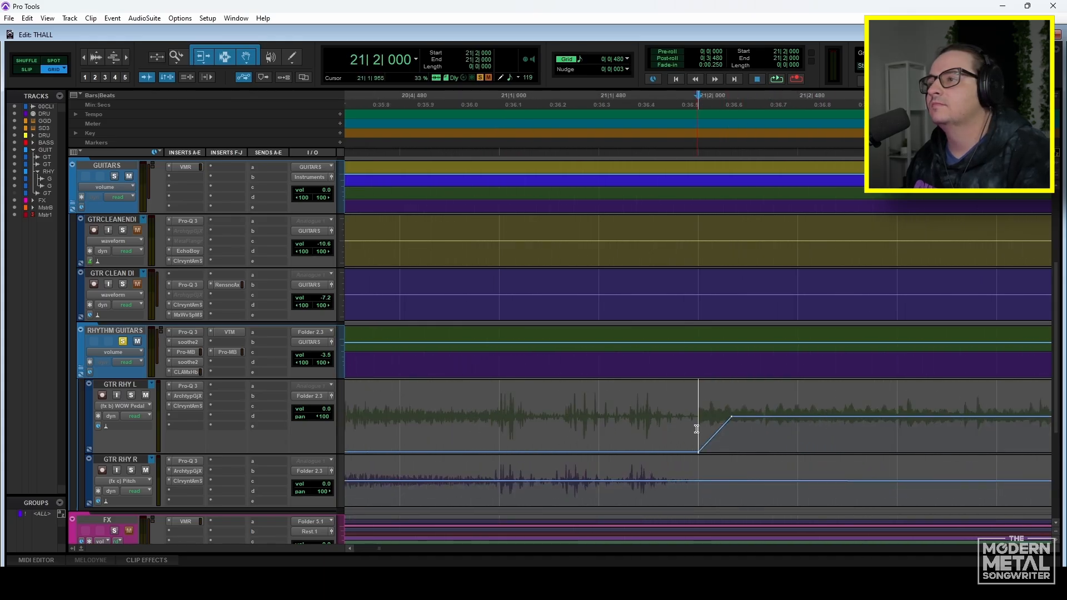
# Trace GTR RHY L's WOW Pedal automation back from bar 21 to bar 15, placing the edit cursor at bar 16 beat 3 and beat 1.
pyautogui.hscroll(-8, 717, 435)
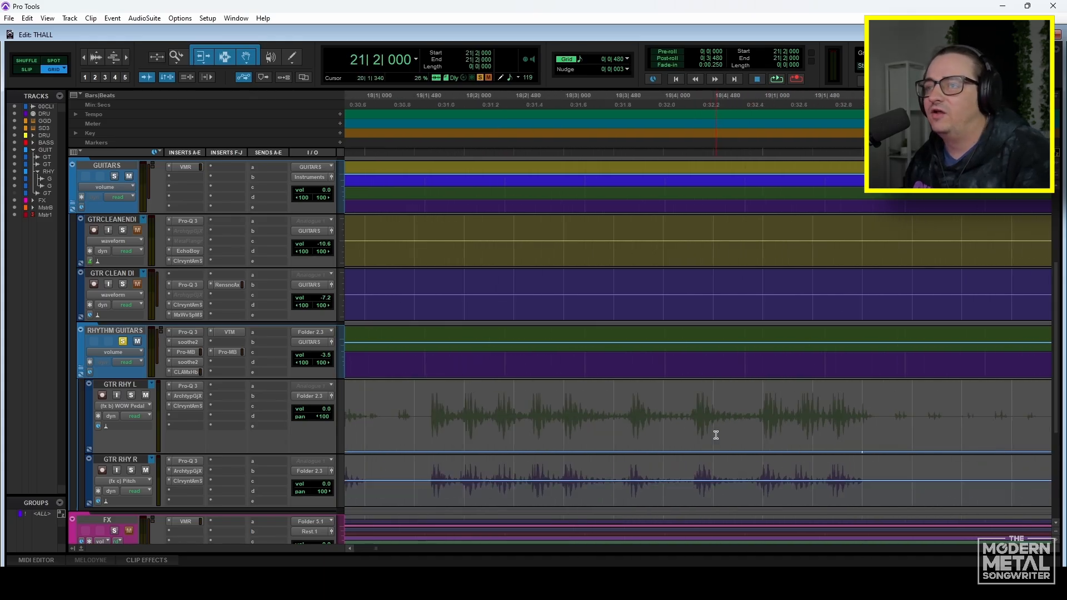
pyautogui.press('r')
pyautogui.press('r')
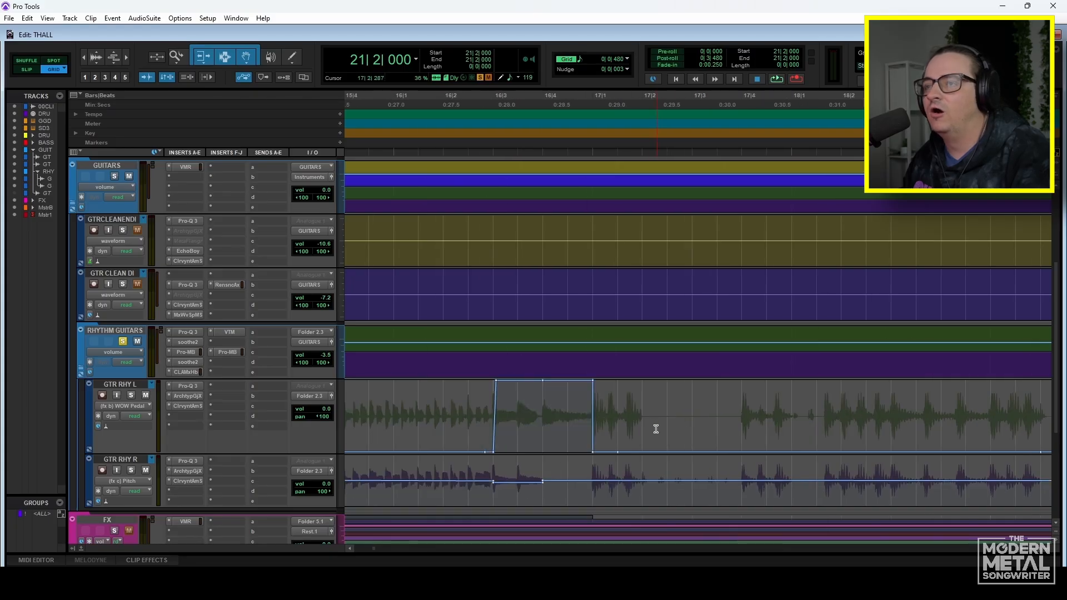
pyautogui.hscroll(-5, 624, 422)
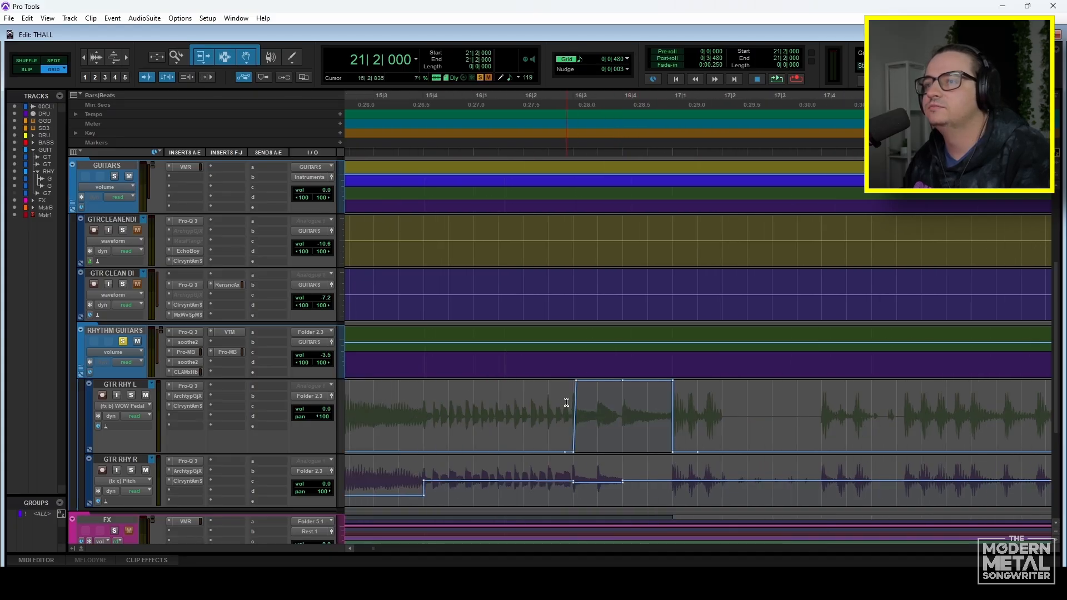
pyautogui.hscroll(-3, 566, 402)
pyautogui.click(723, 421)
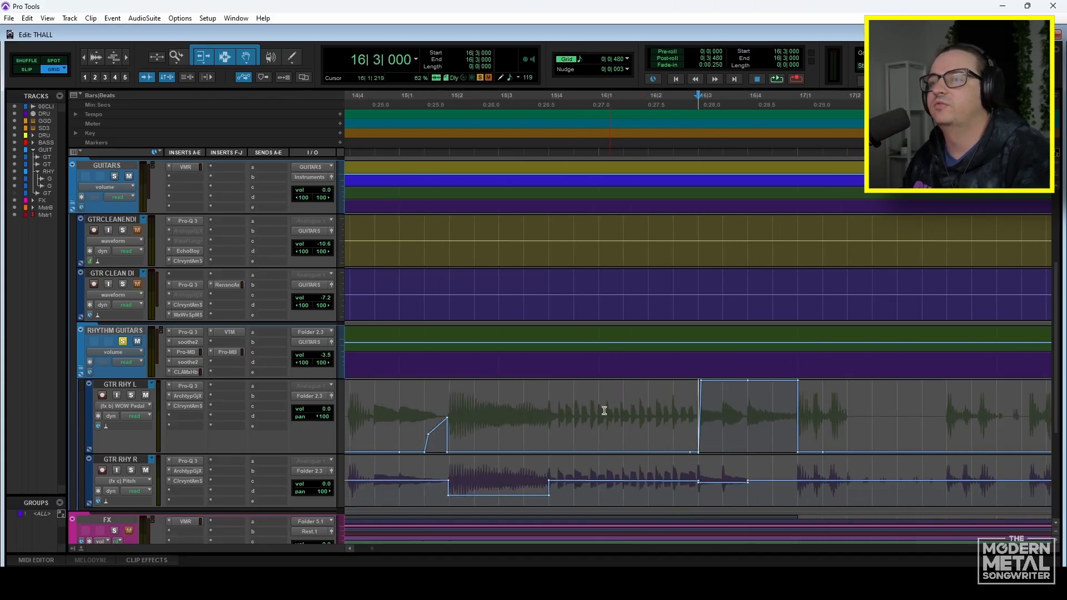
pyautogui.hscroll(-3, 589, 411)
pyautogui.click(758, 424)
pyautogui.hscroll(-2, 715, 429)
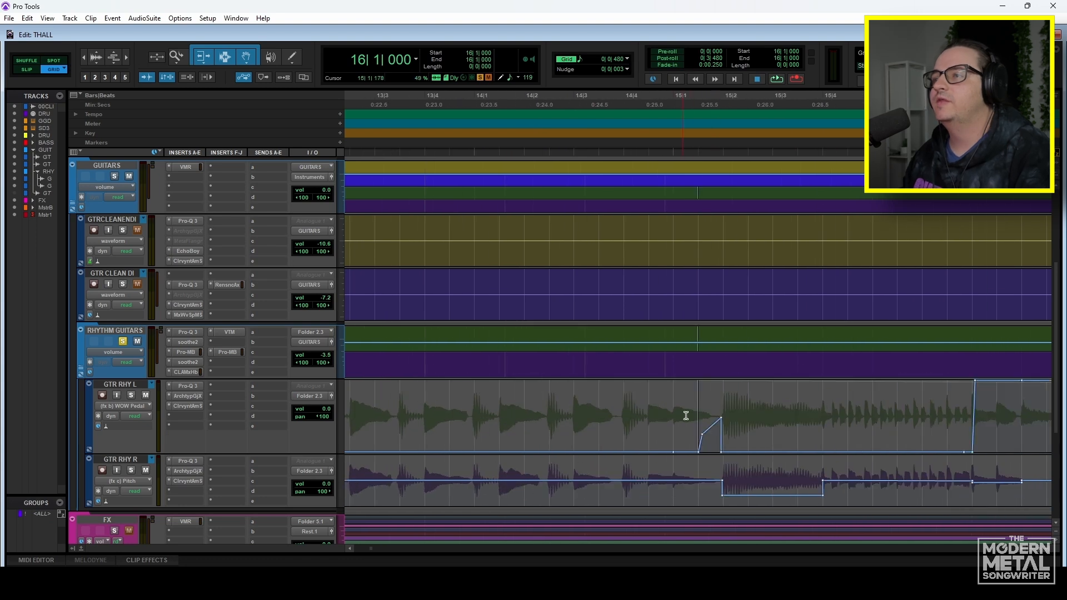
# Examine GTR RHY L's WOW Pedal ramp from 15|1|480 up close and in the context of the surrounding bars.
pyautogui.scroll(6, 758, 405)
pyautogui.scroll(-2, 759, 406)
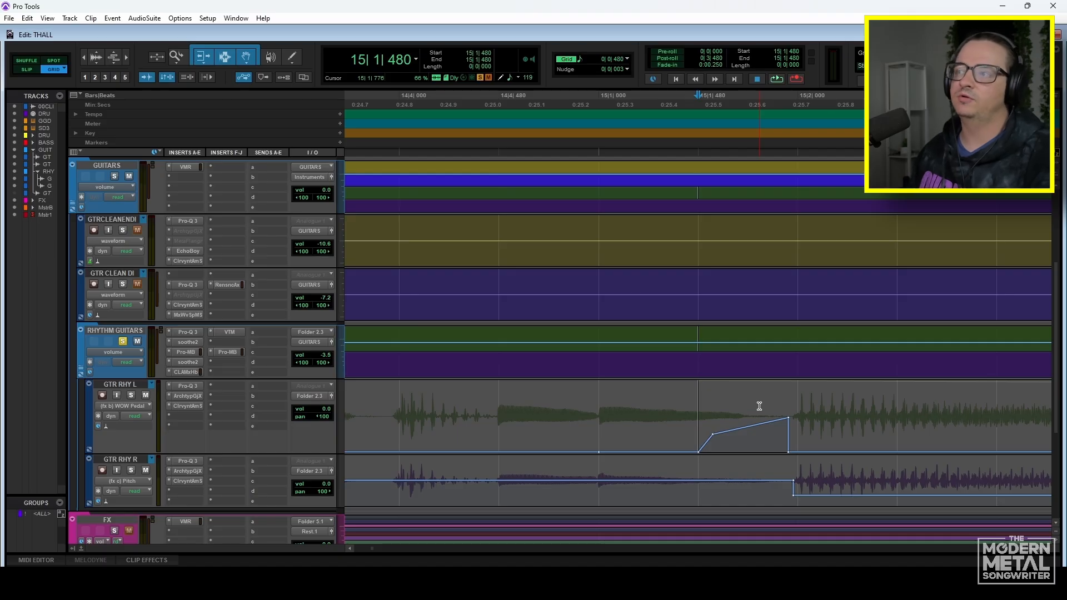
pyautogui.press('r')
pyautogui.press('r')
pyautogui.press('r')
pyautogui.press('r')
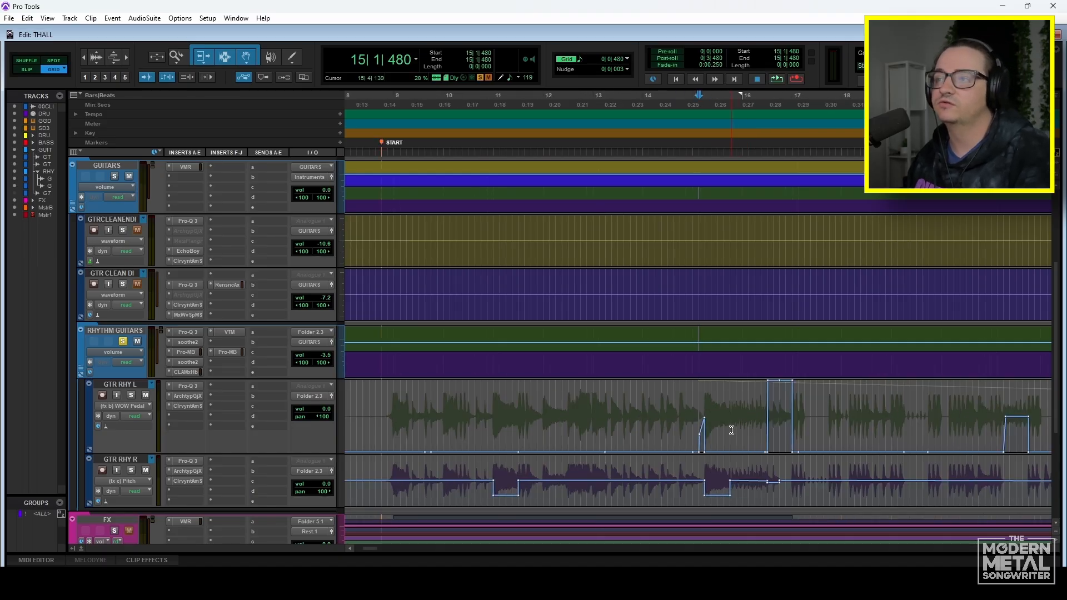
pyautogui.press('t')
pyautogui.press('t')
pyautogui.press('t')
pyautogui.press('t')
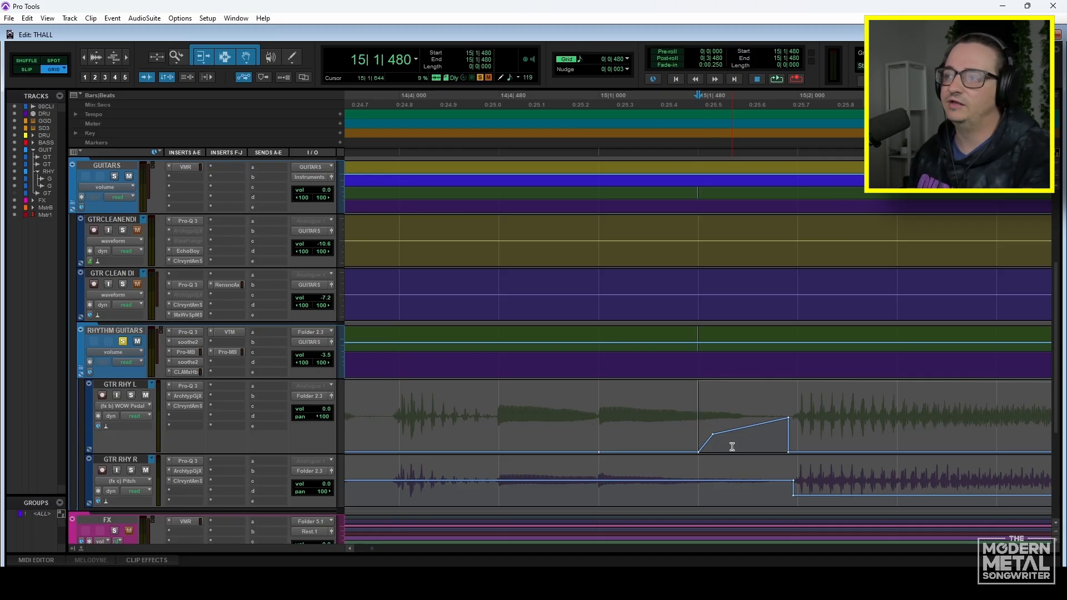
pyautogui.hotkey('ctrl', 'z')
pyautogui.hotkey('ctrl', 'z')
pyautogui.hotkey('ctrl', 'z')
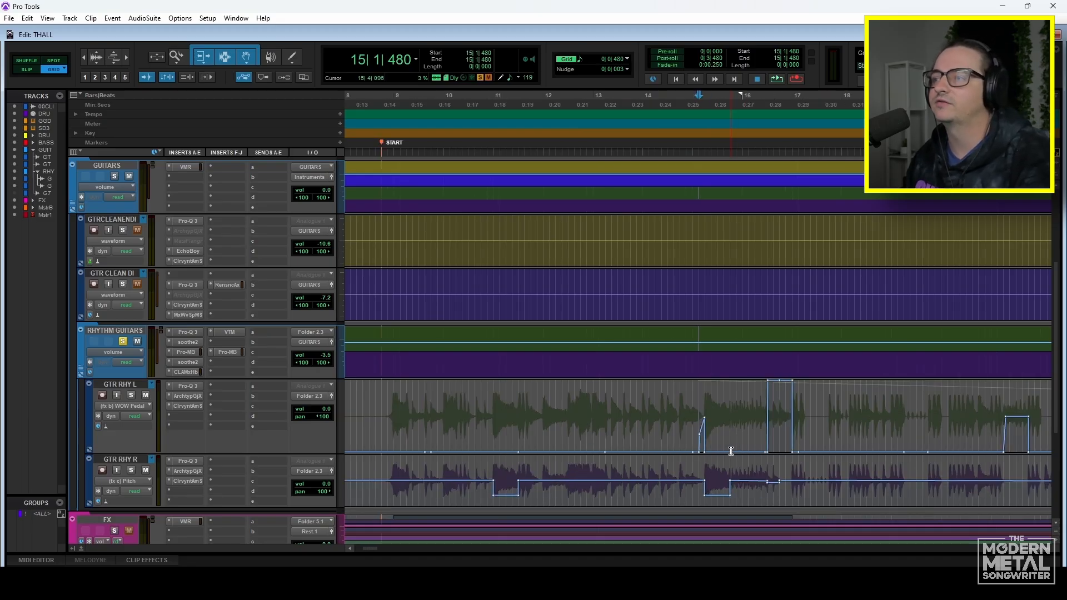